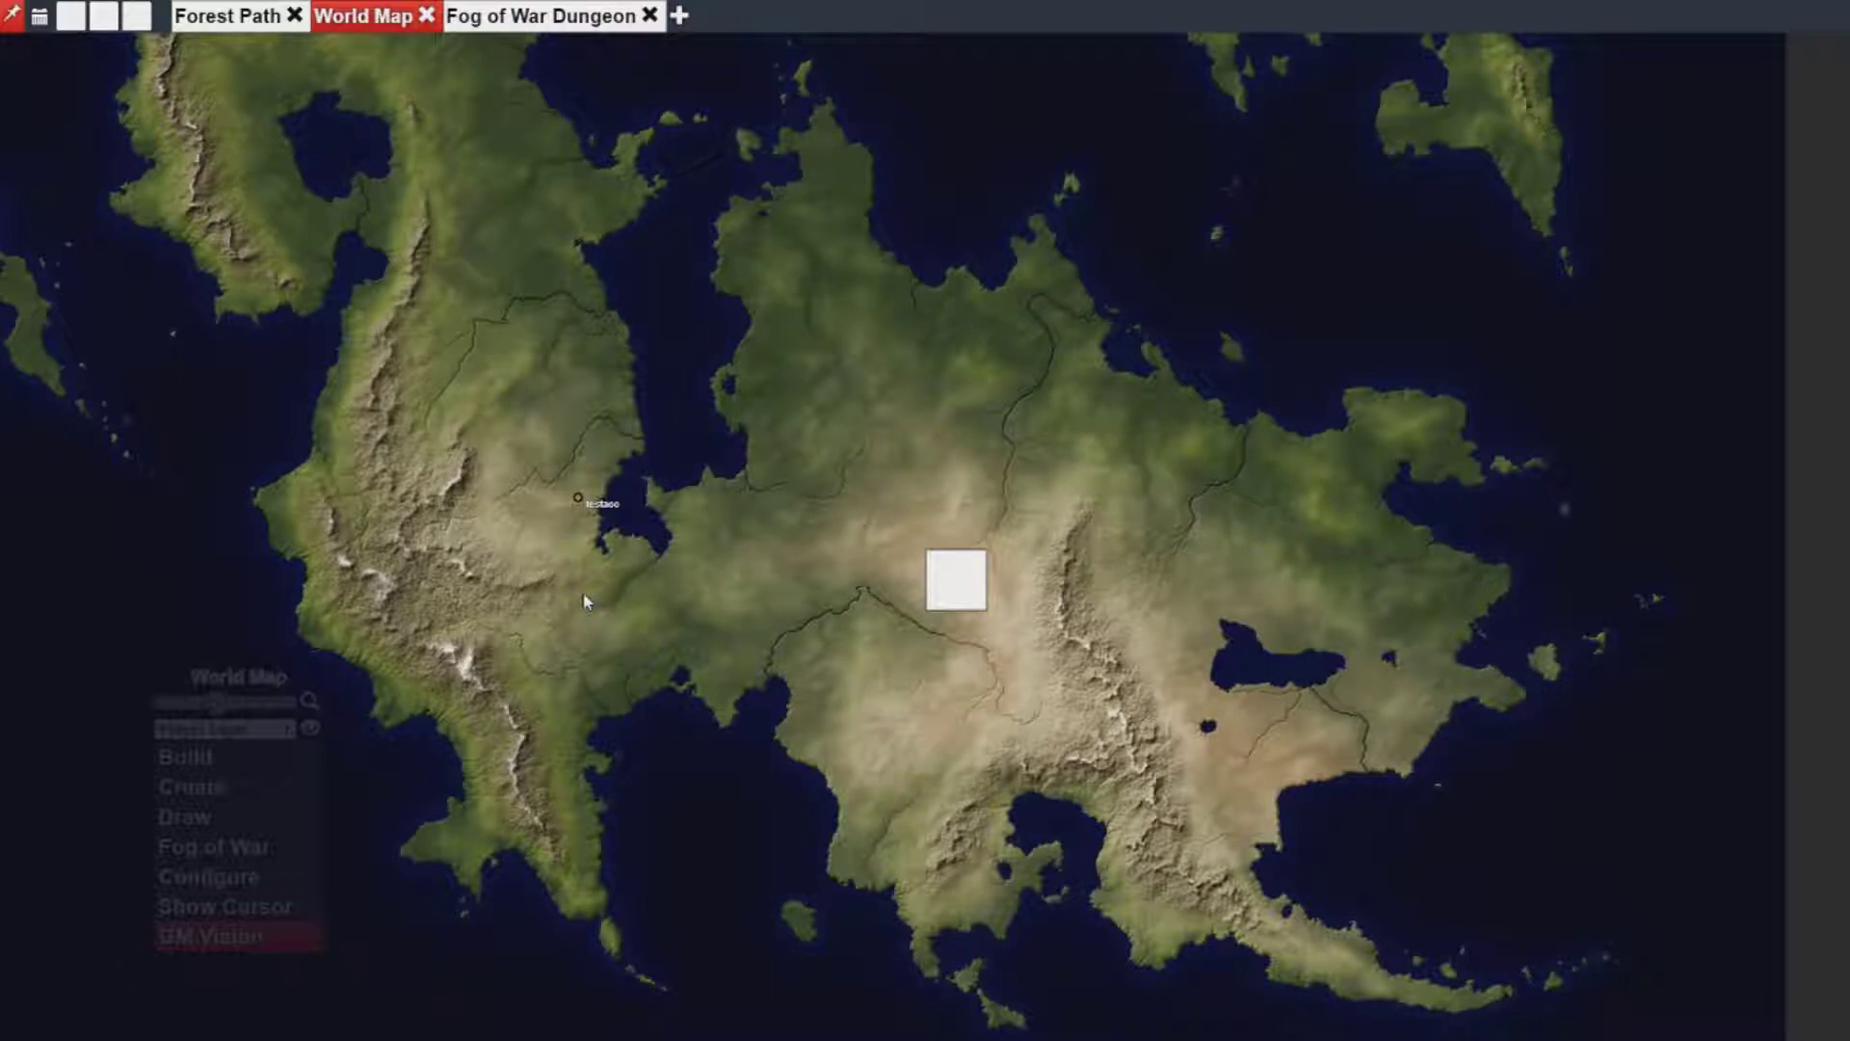
Pin the side panel and examine the access levels in the Player Character's individual rights without changing them.
mouse_move(6, 260)
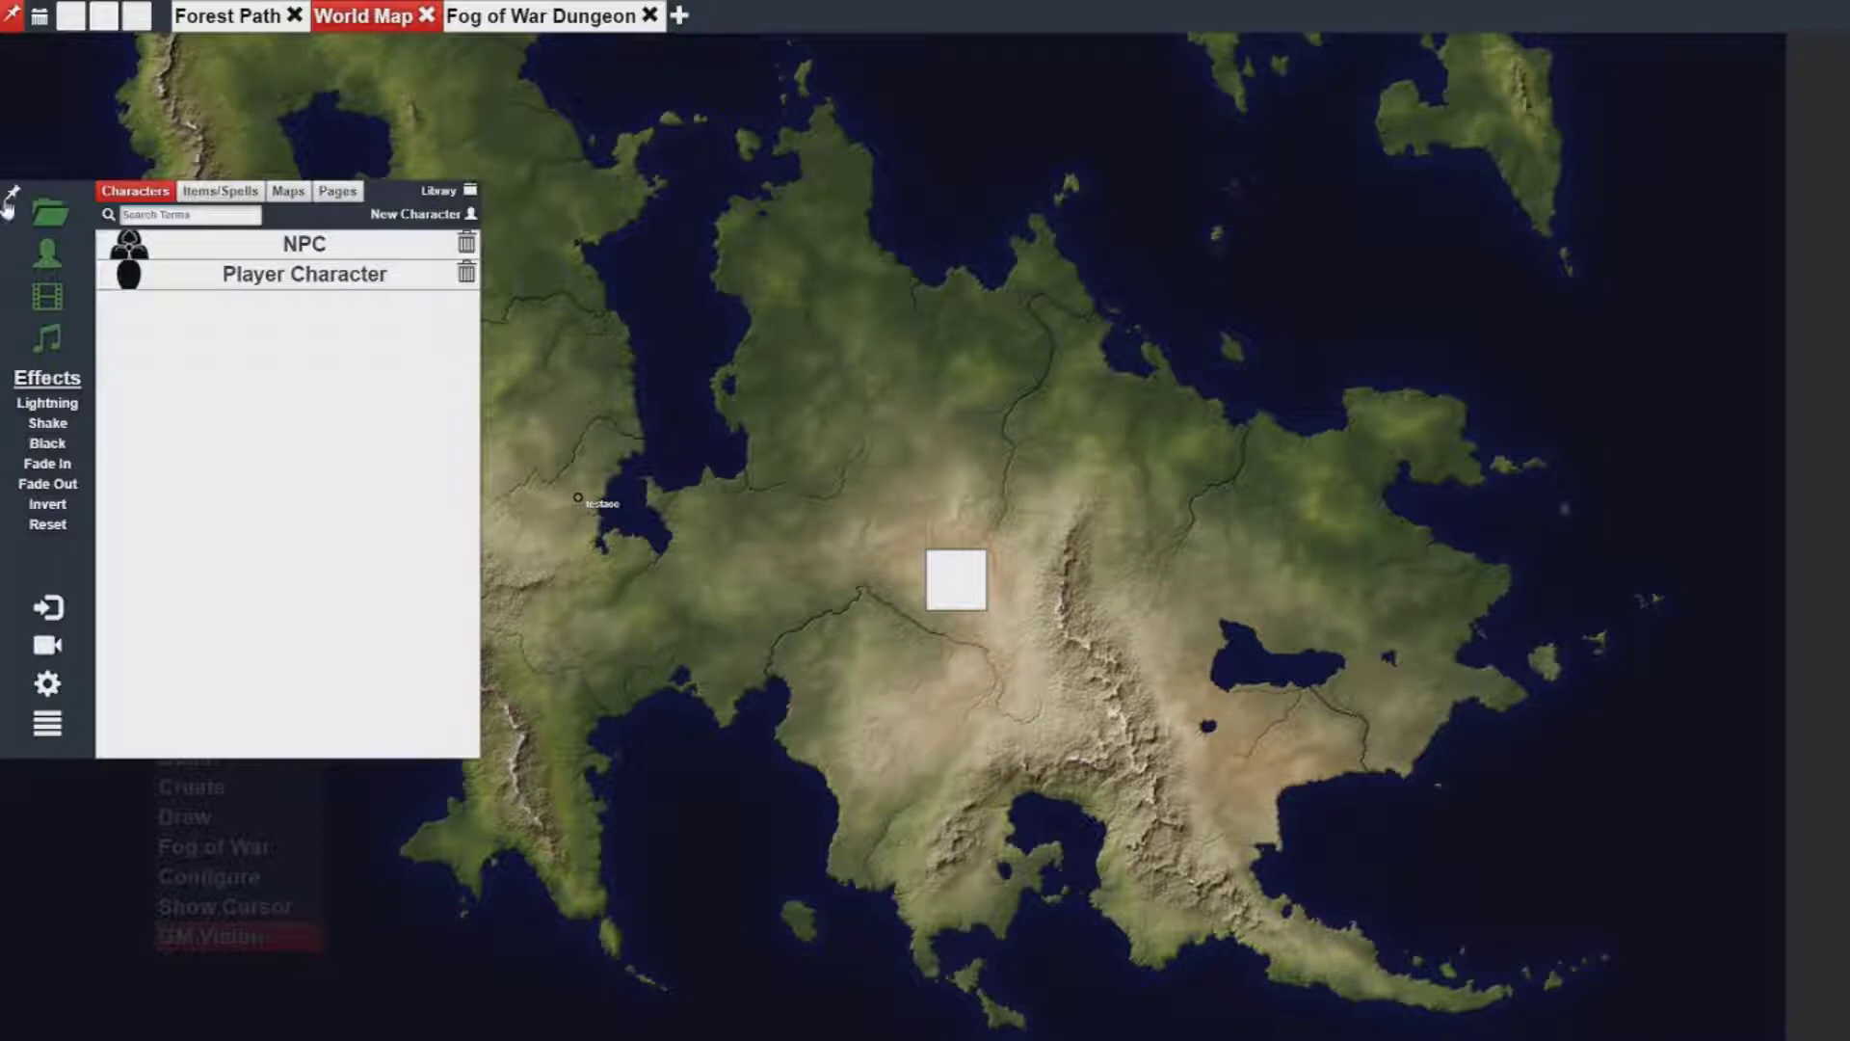
click(9, 198)
right_click(405, 287)
click(540, 428)
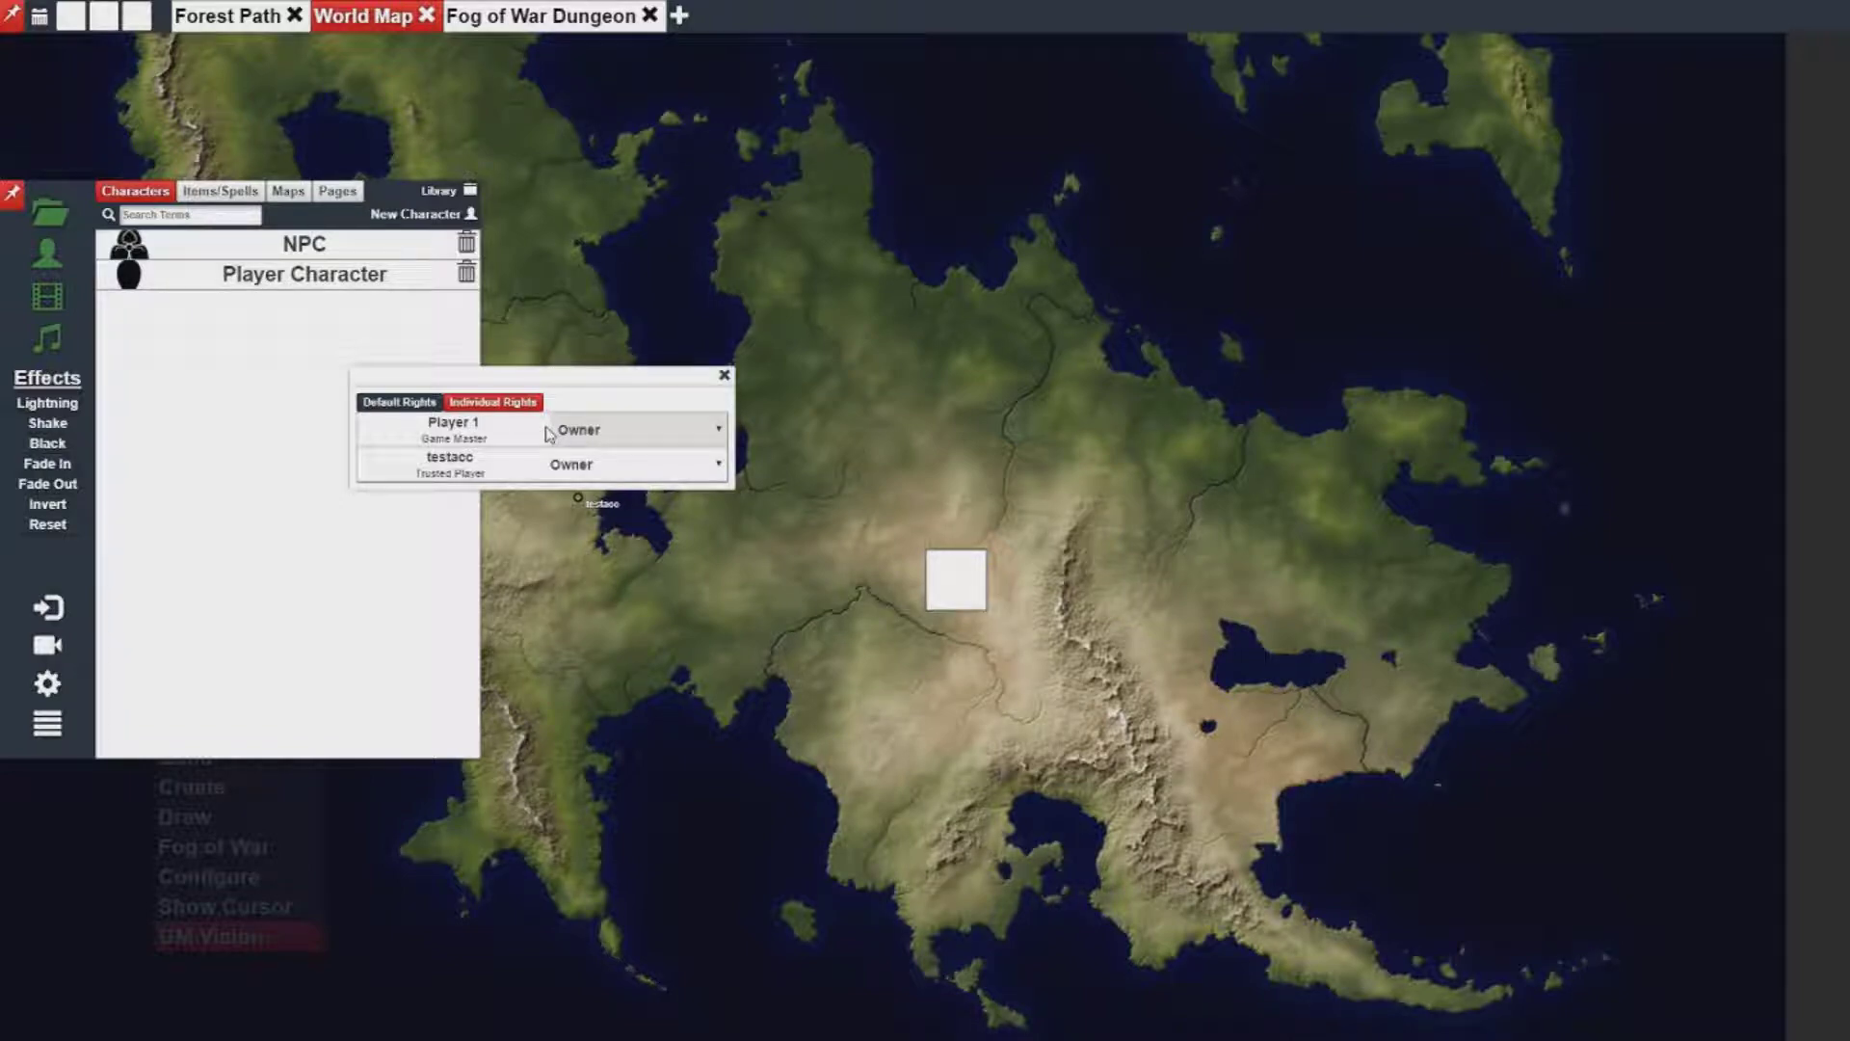
click(588, 464)
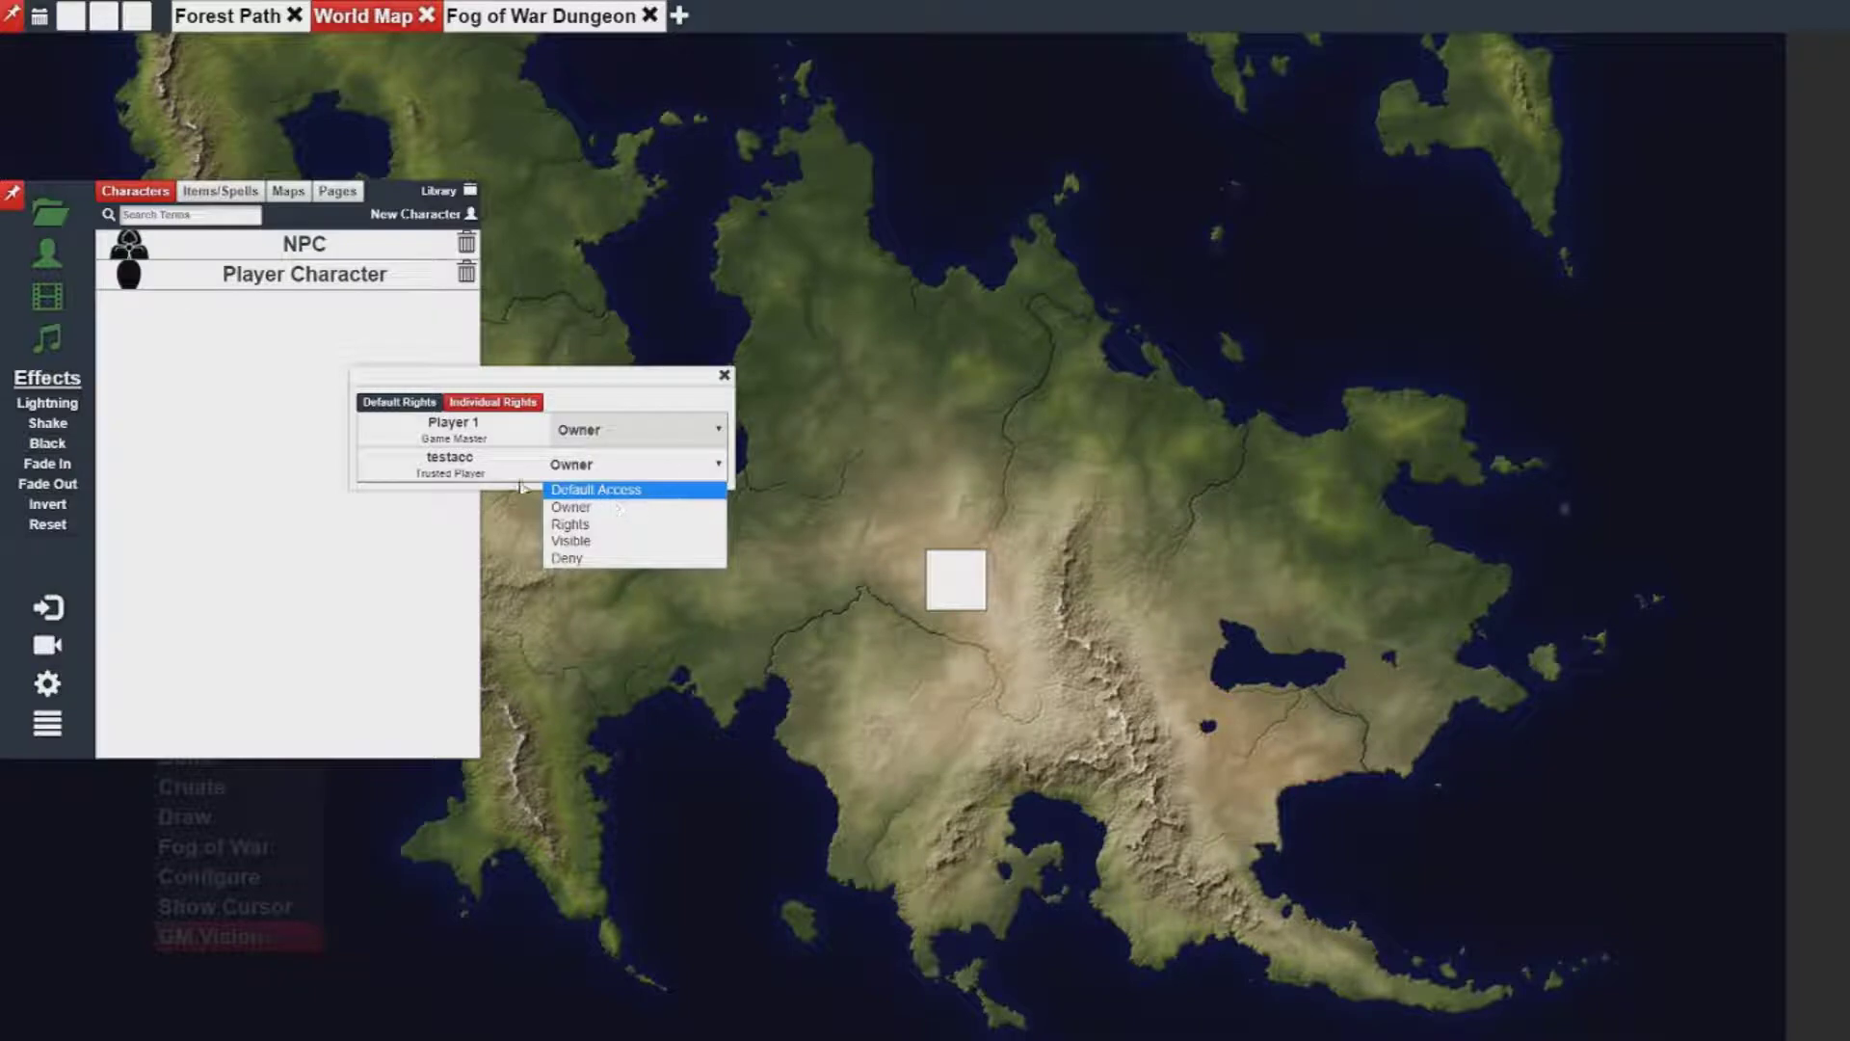
click(519, 486)
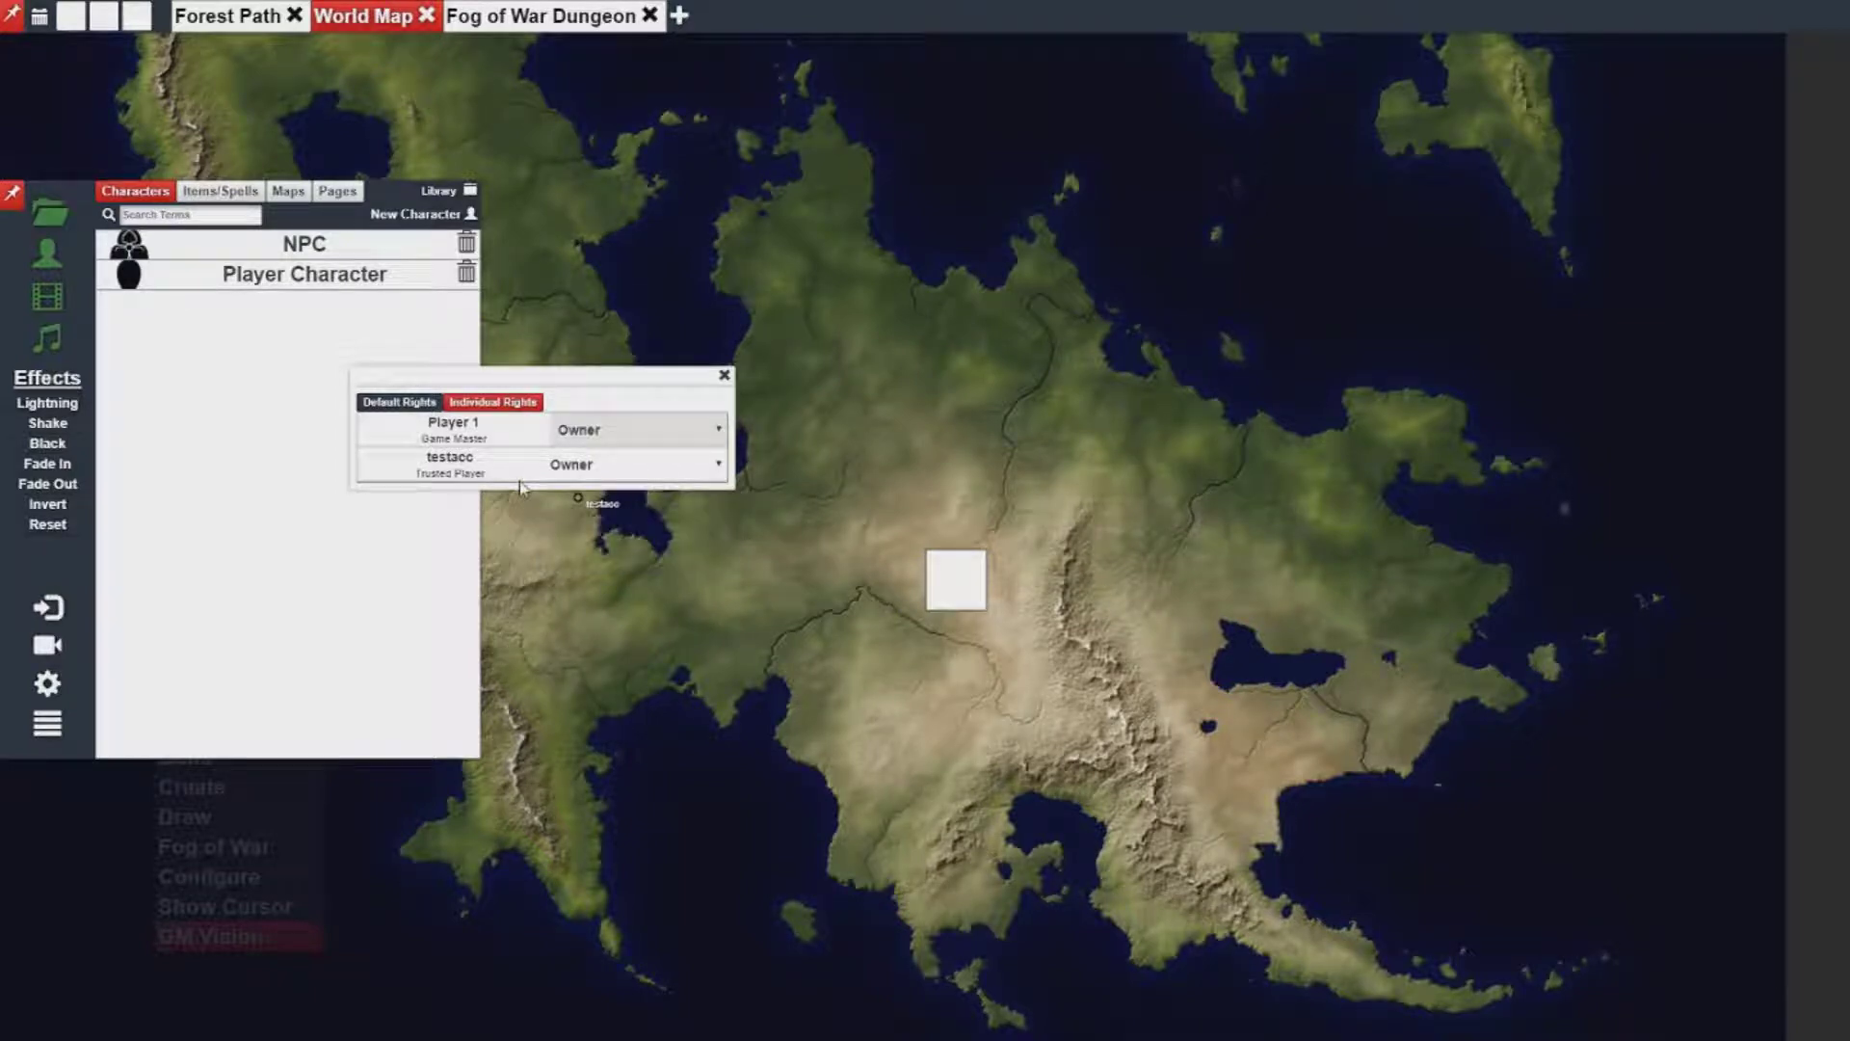
click(725, 376)
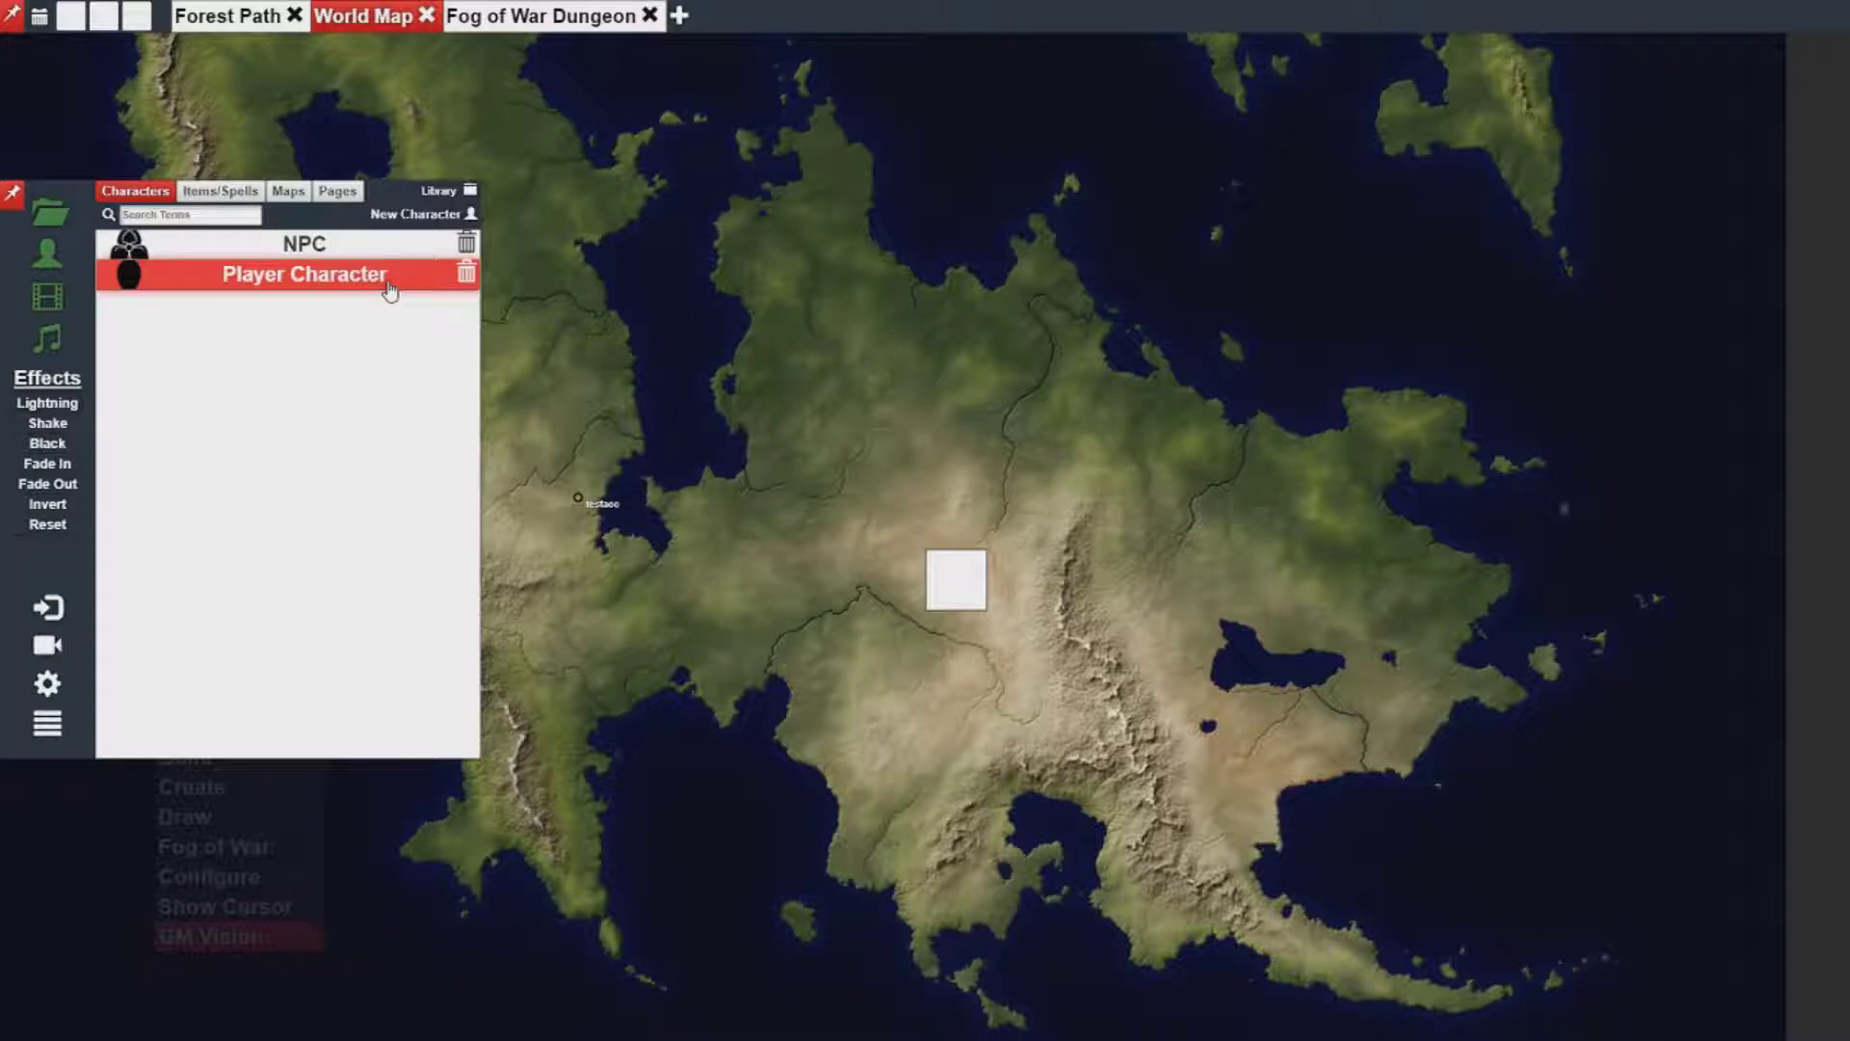
Compare the trusted player's individual rights on the NPC with those on the Player Character.
click(395, 248)
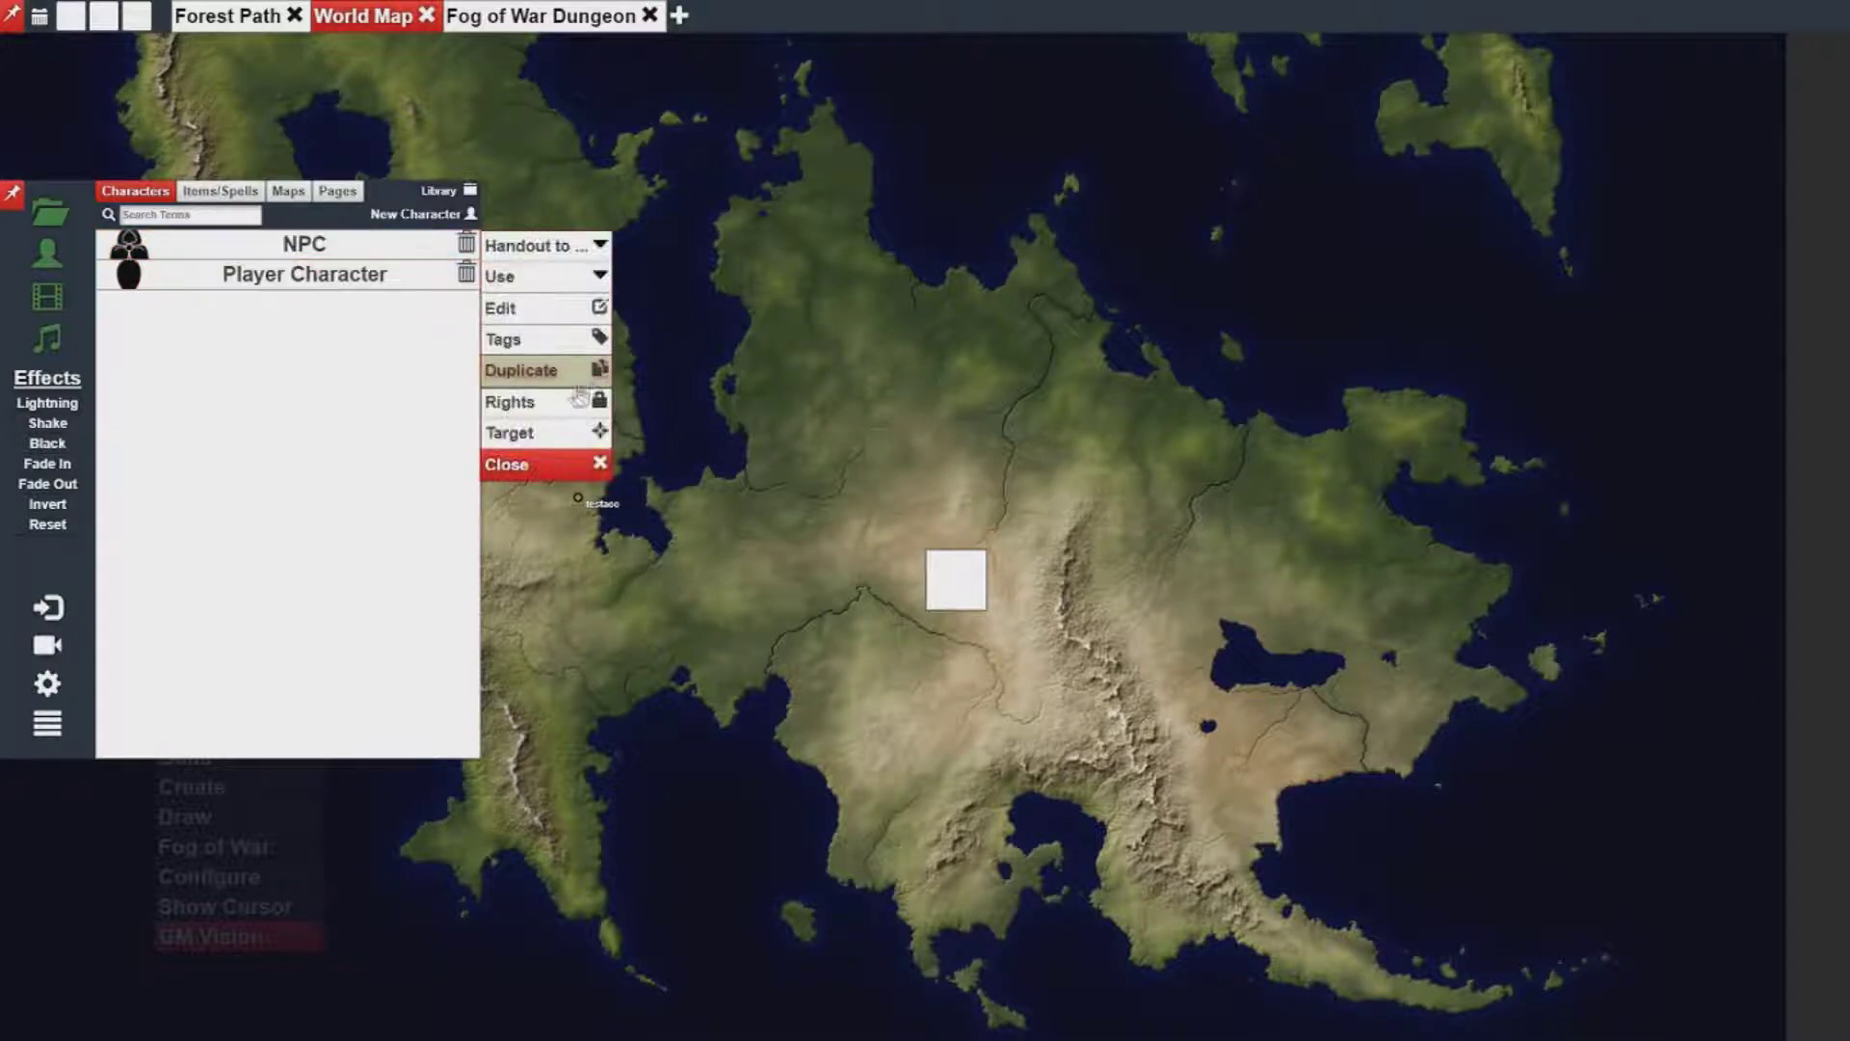
click(565, 402)
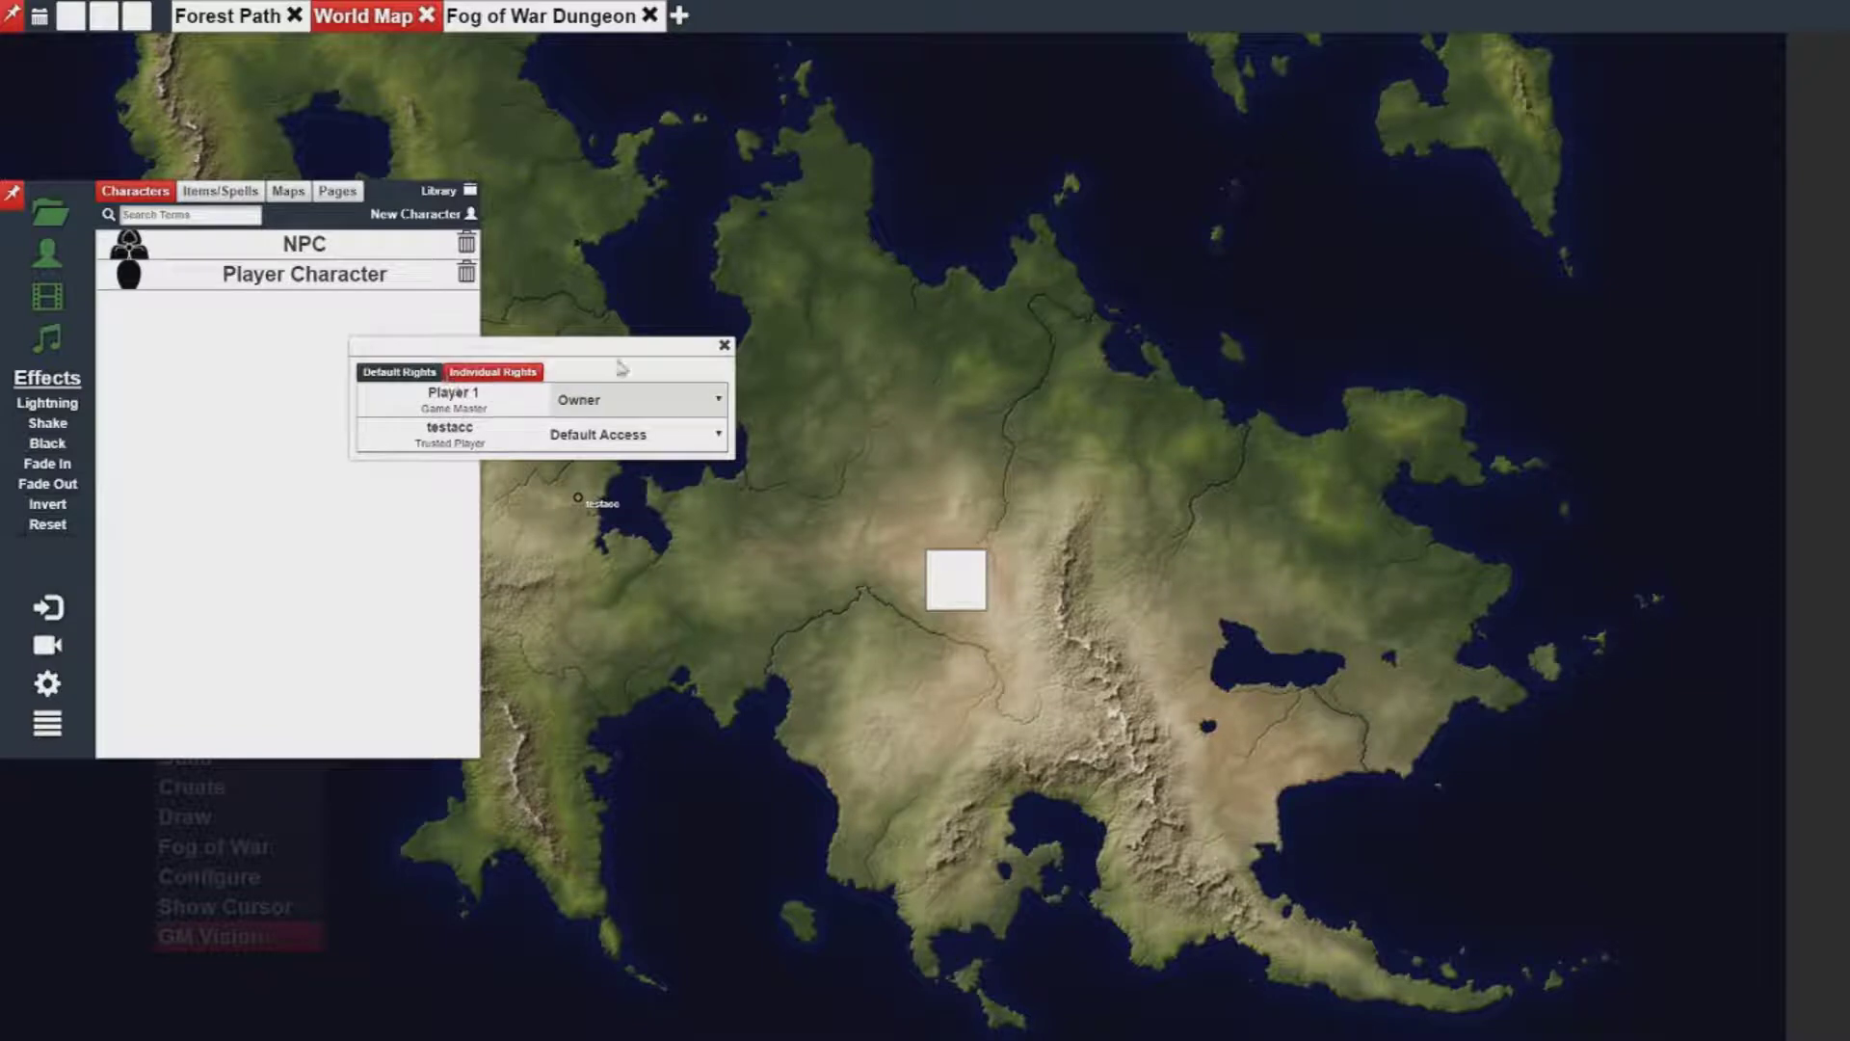
key(Escape)
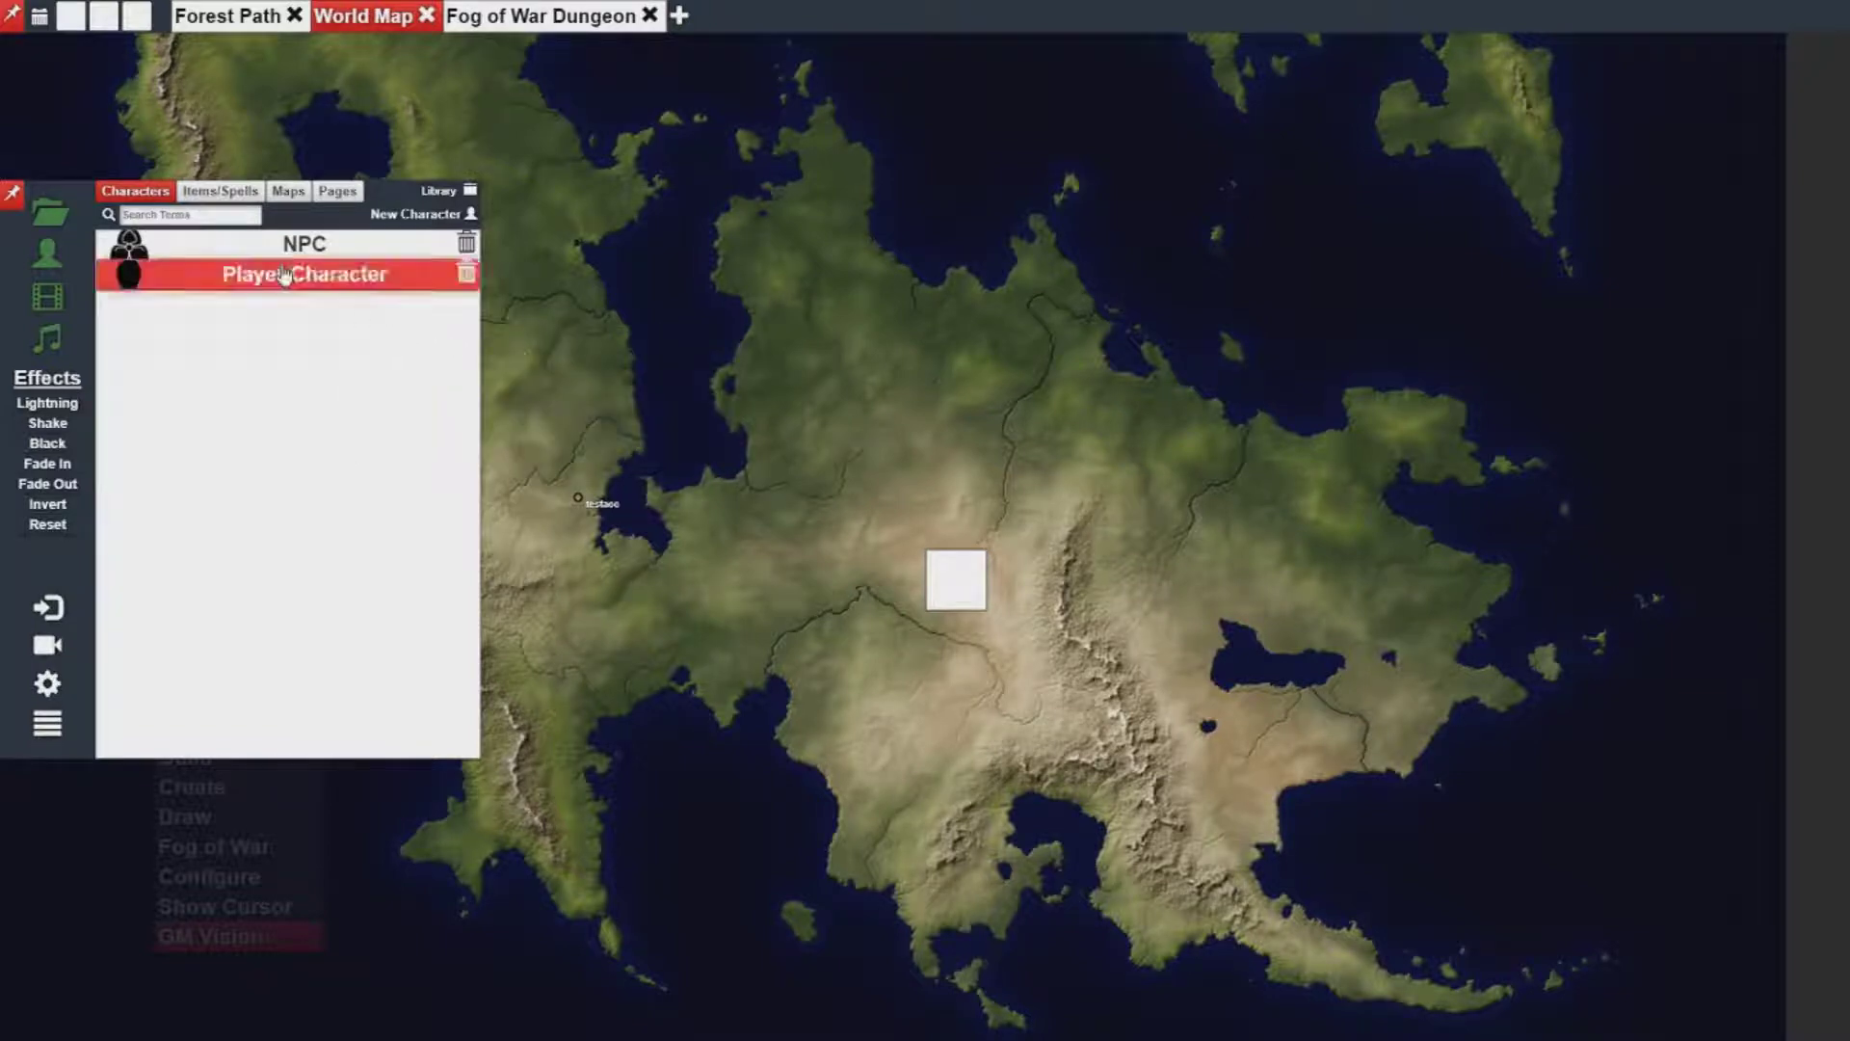
click(329, 283)
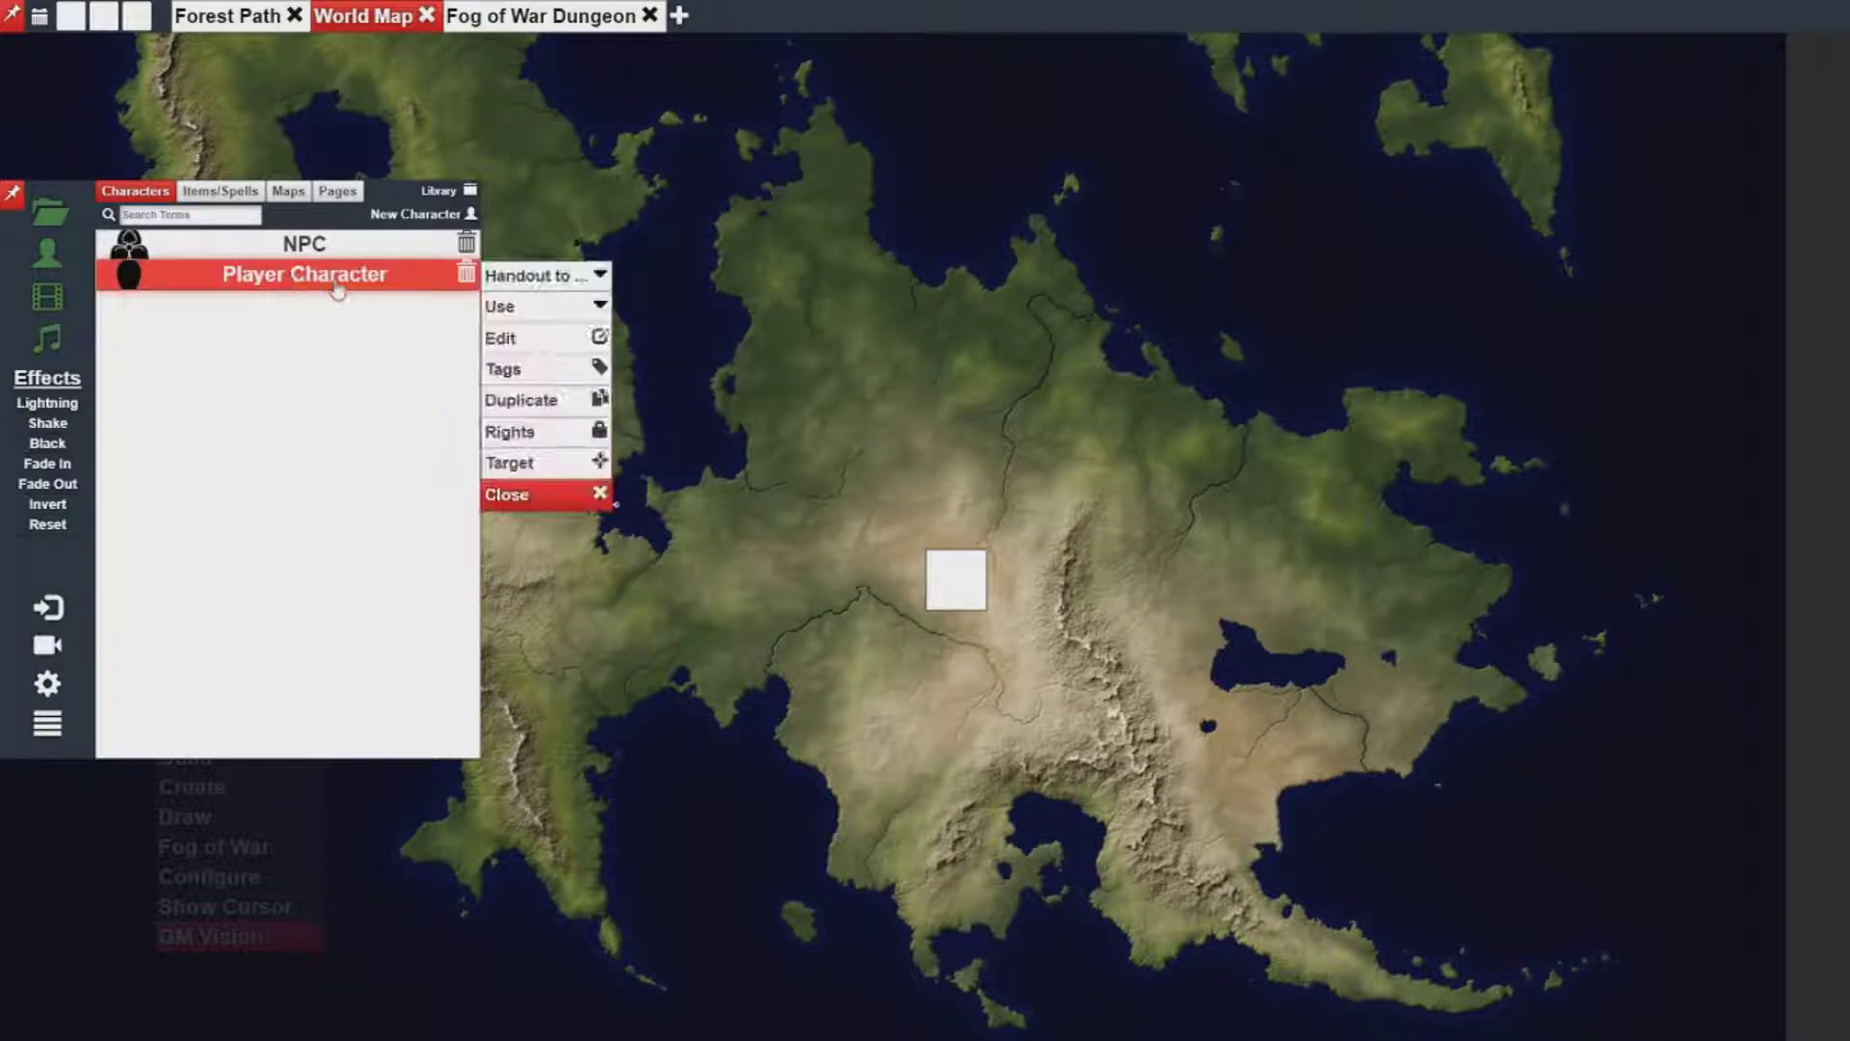
click(524, 434)
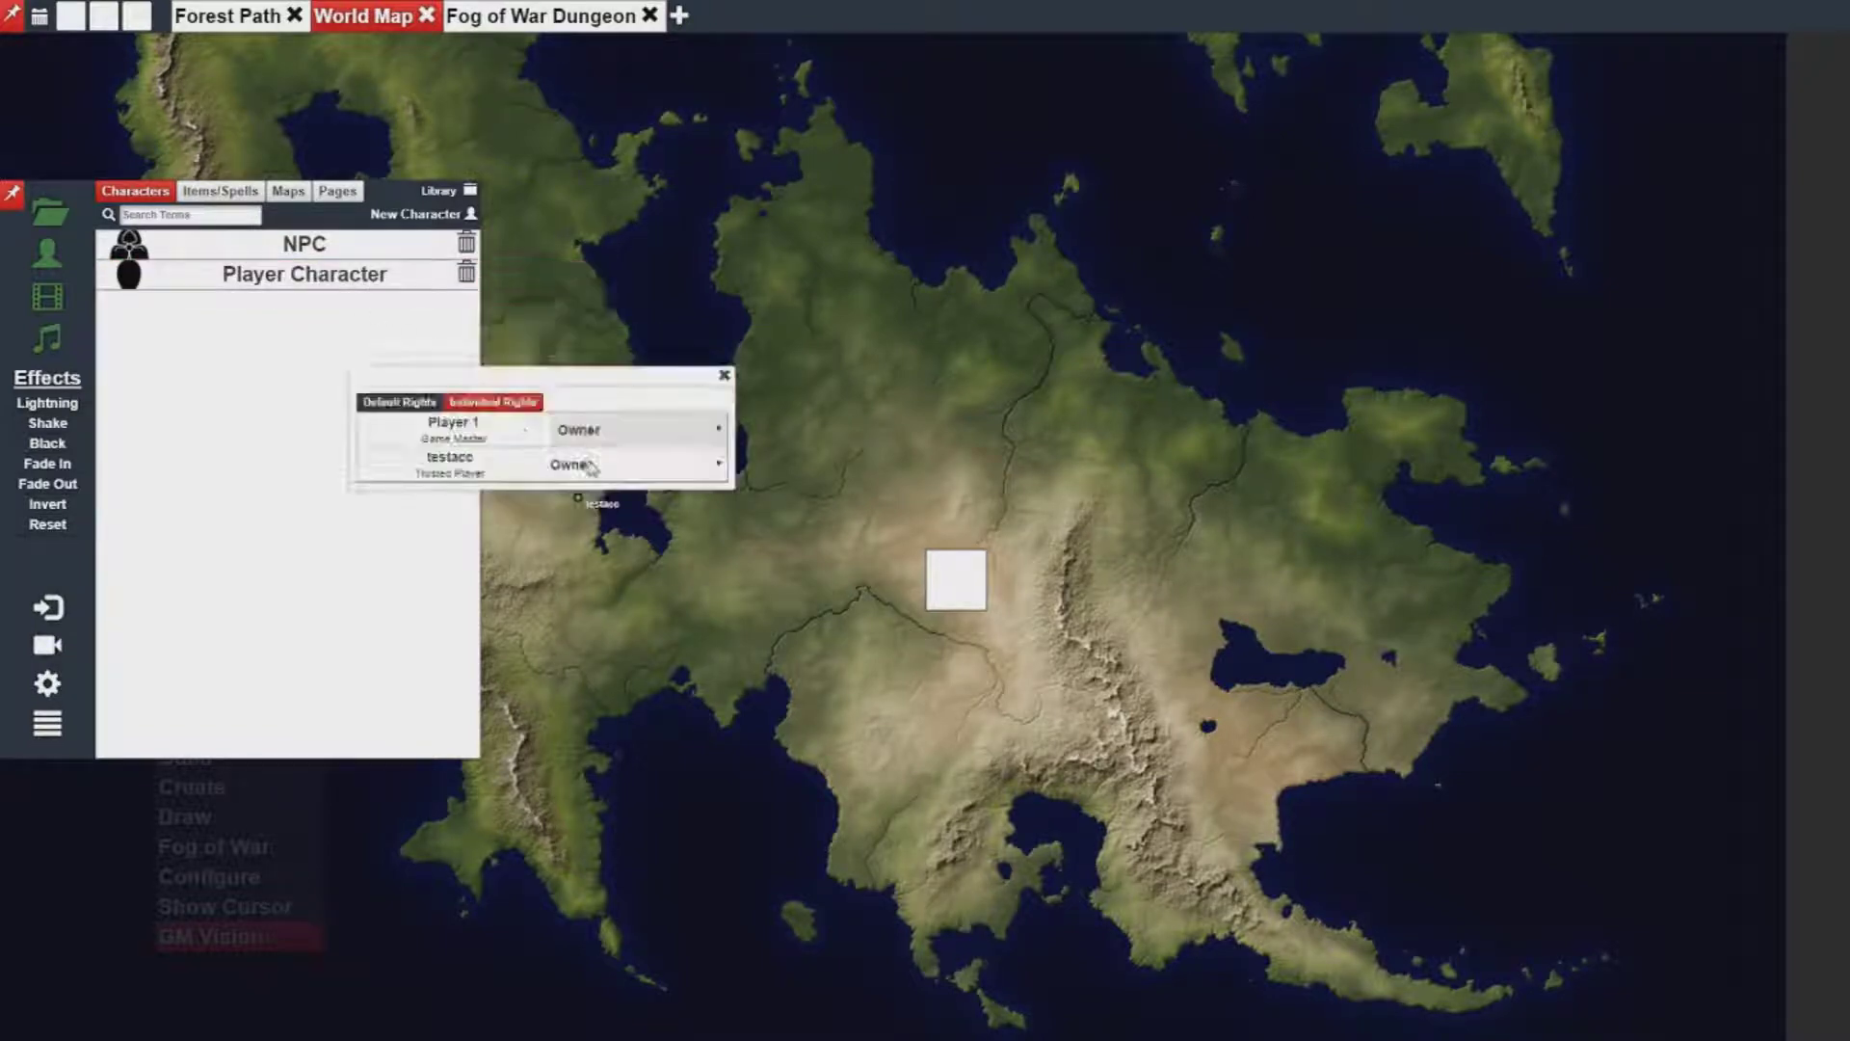
click(724, 375)
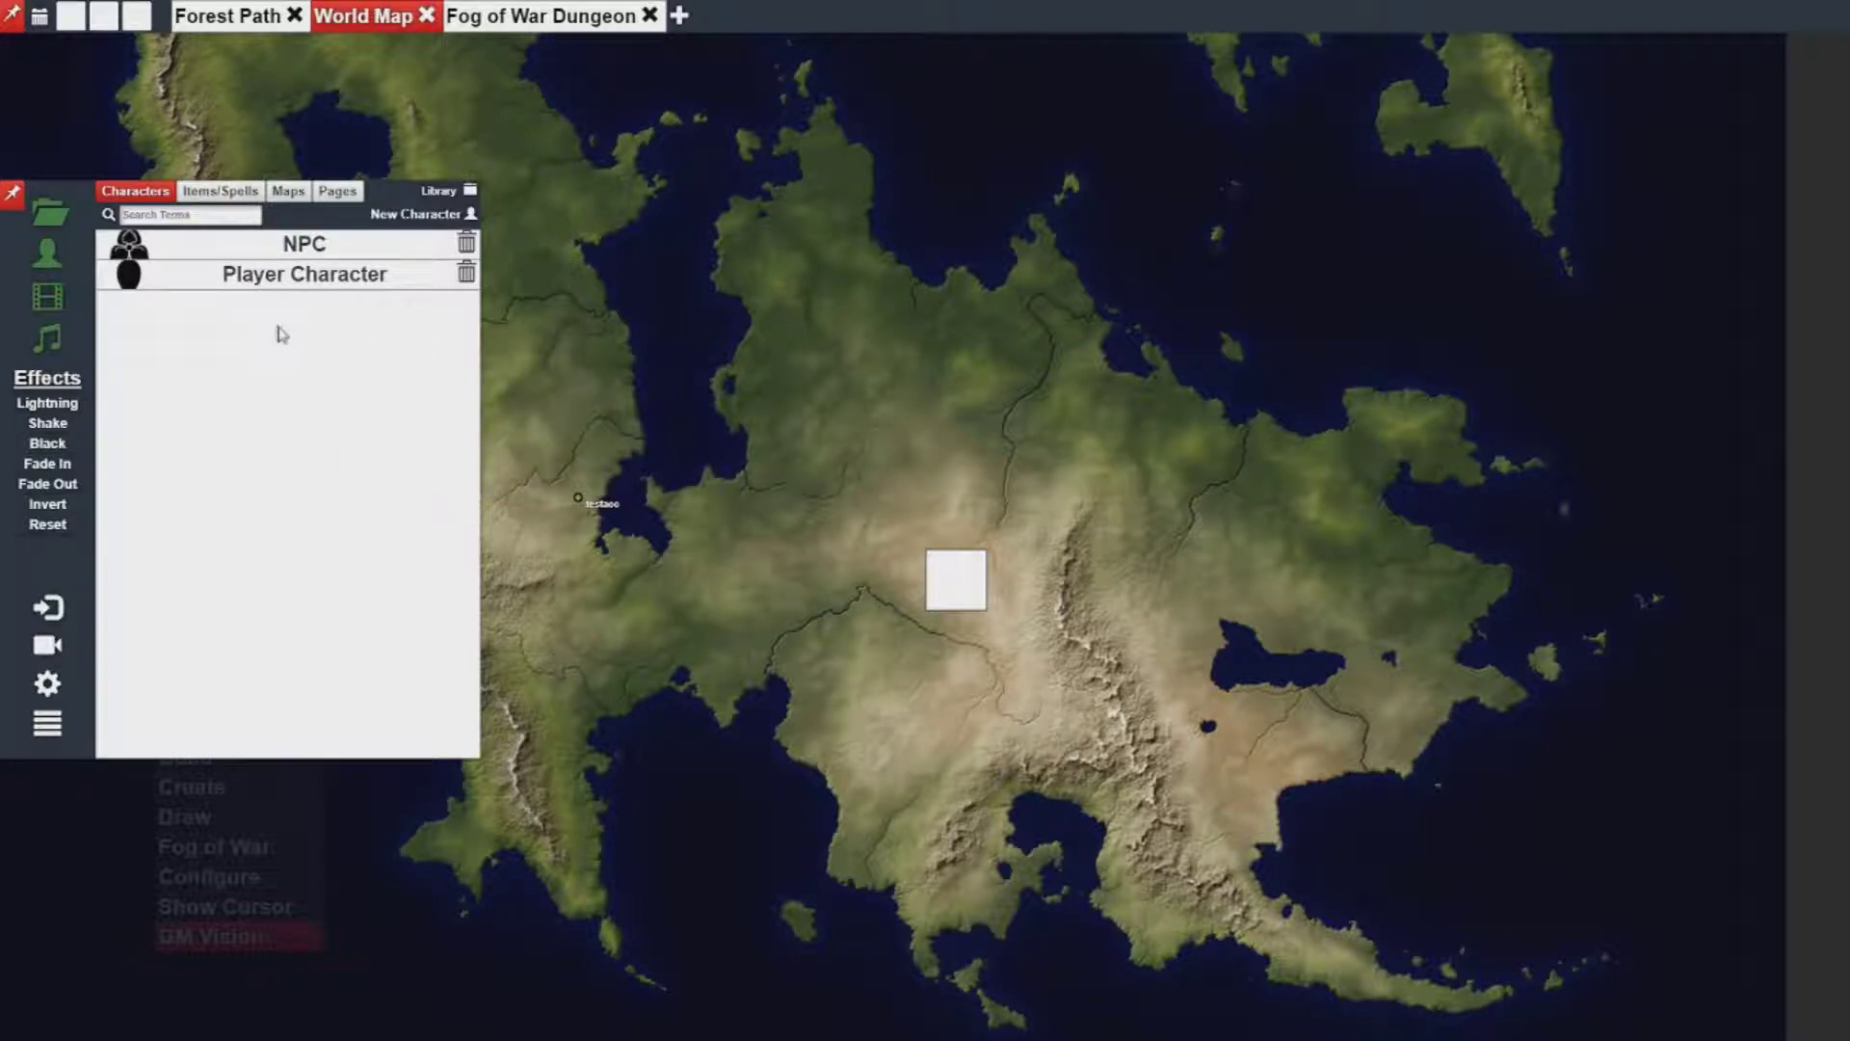
Switch to the player's window and impersonate the Player Character.
key(alt+Tab)
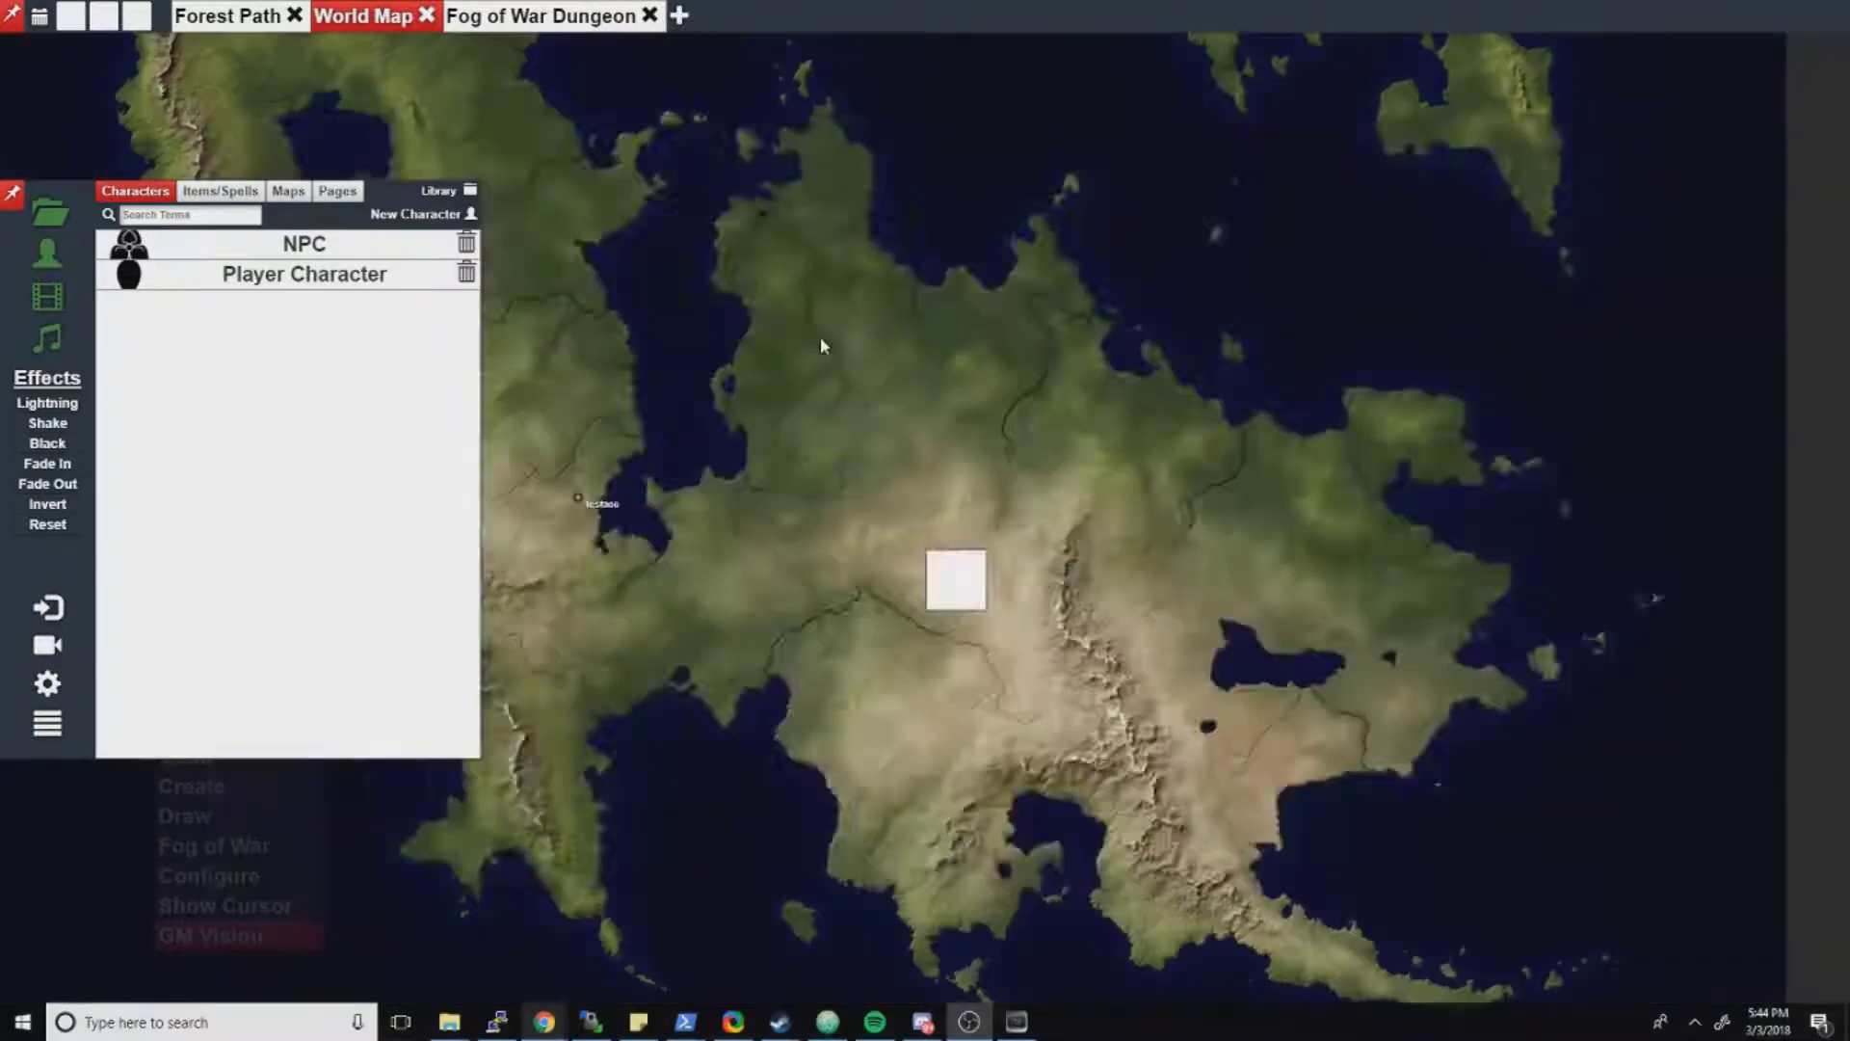
key(alt+Tab)
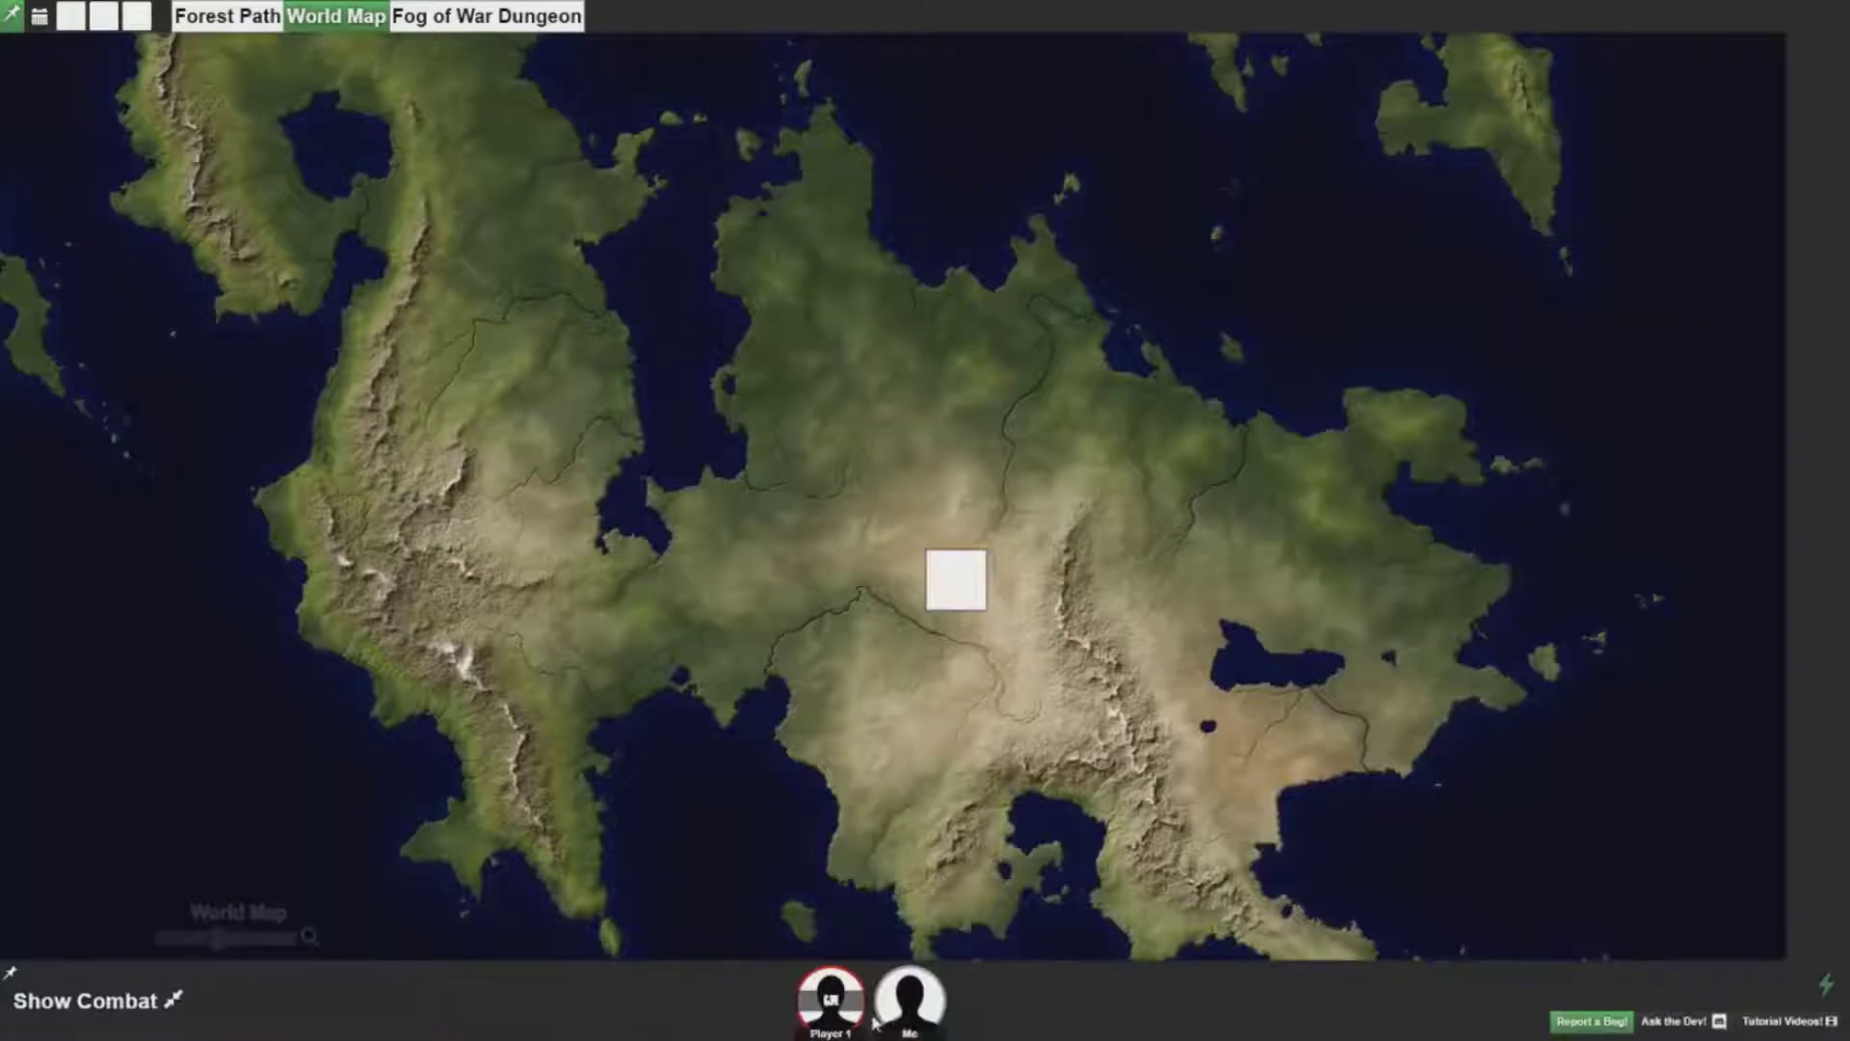
click(908, 1003)
mouse_move(998, 903)
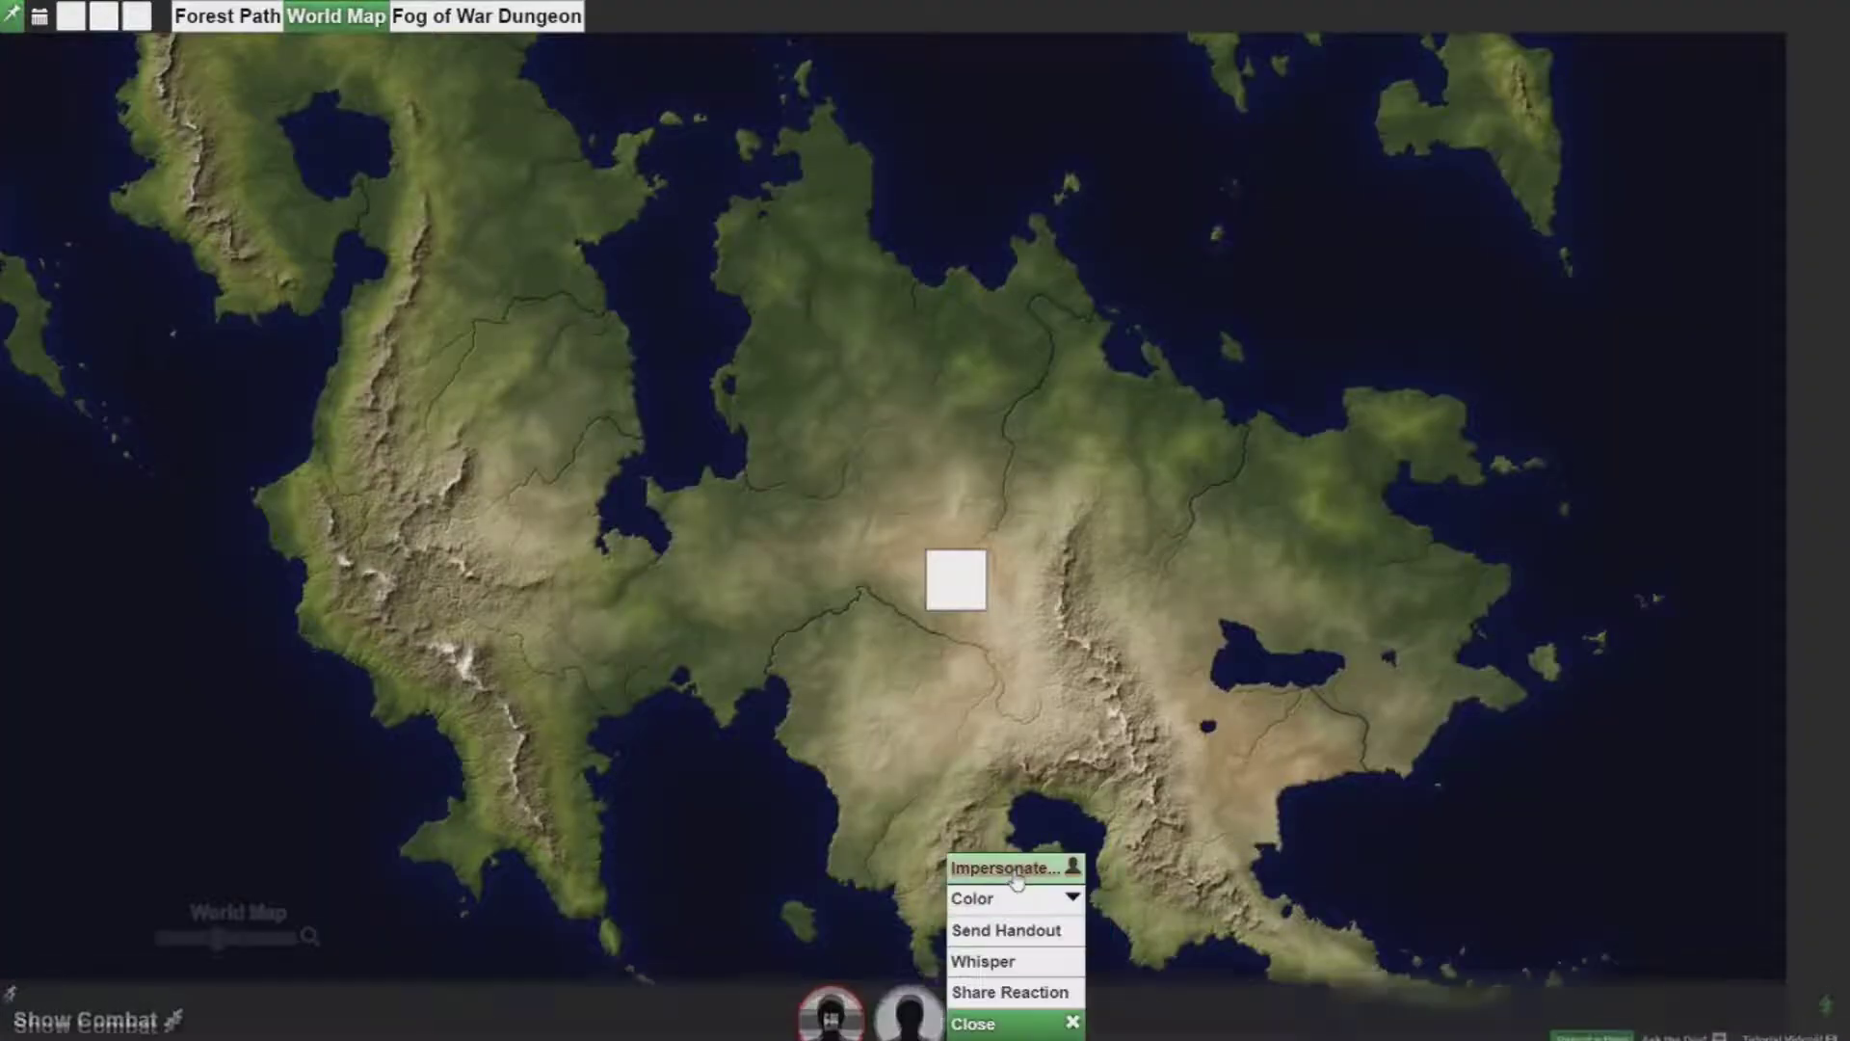
click(1002, 867)
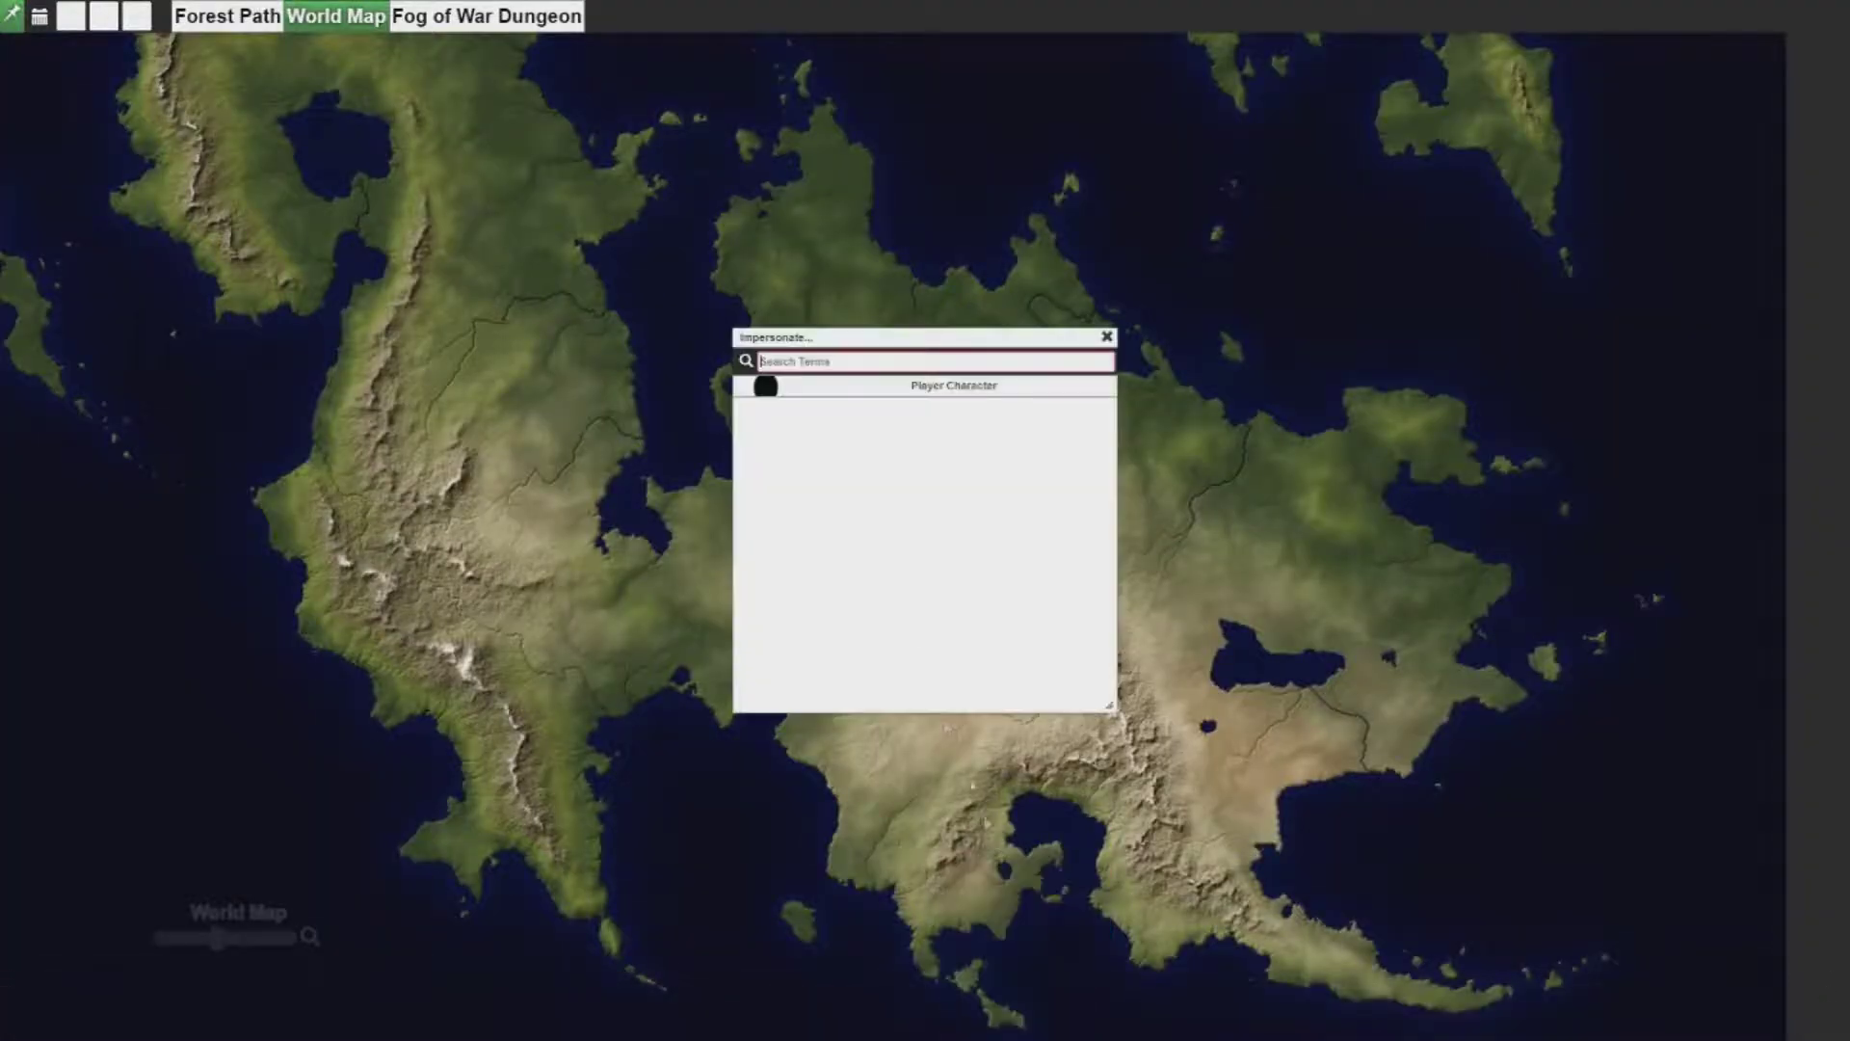
click(866, 387)
mouse_move(894, 1032)
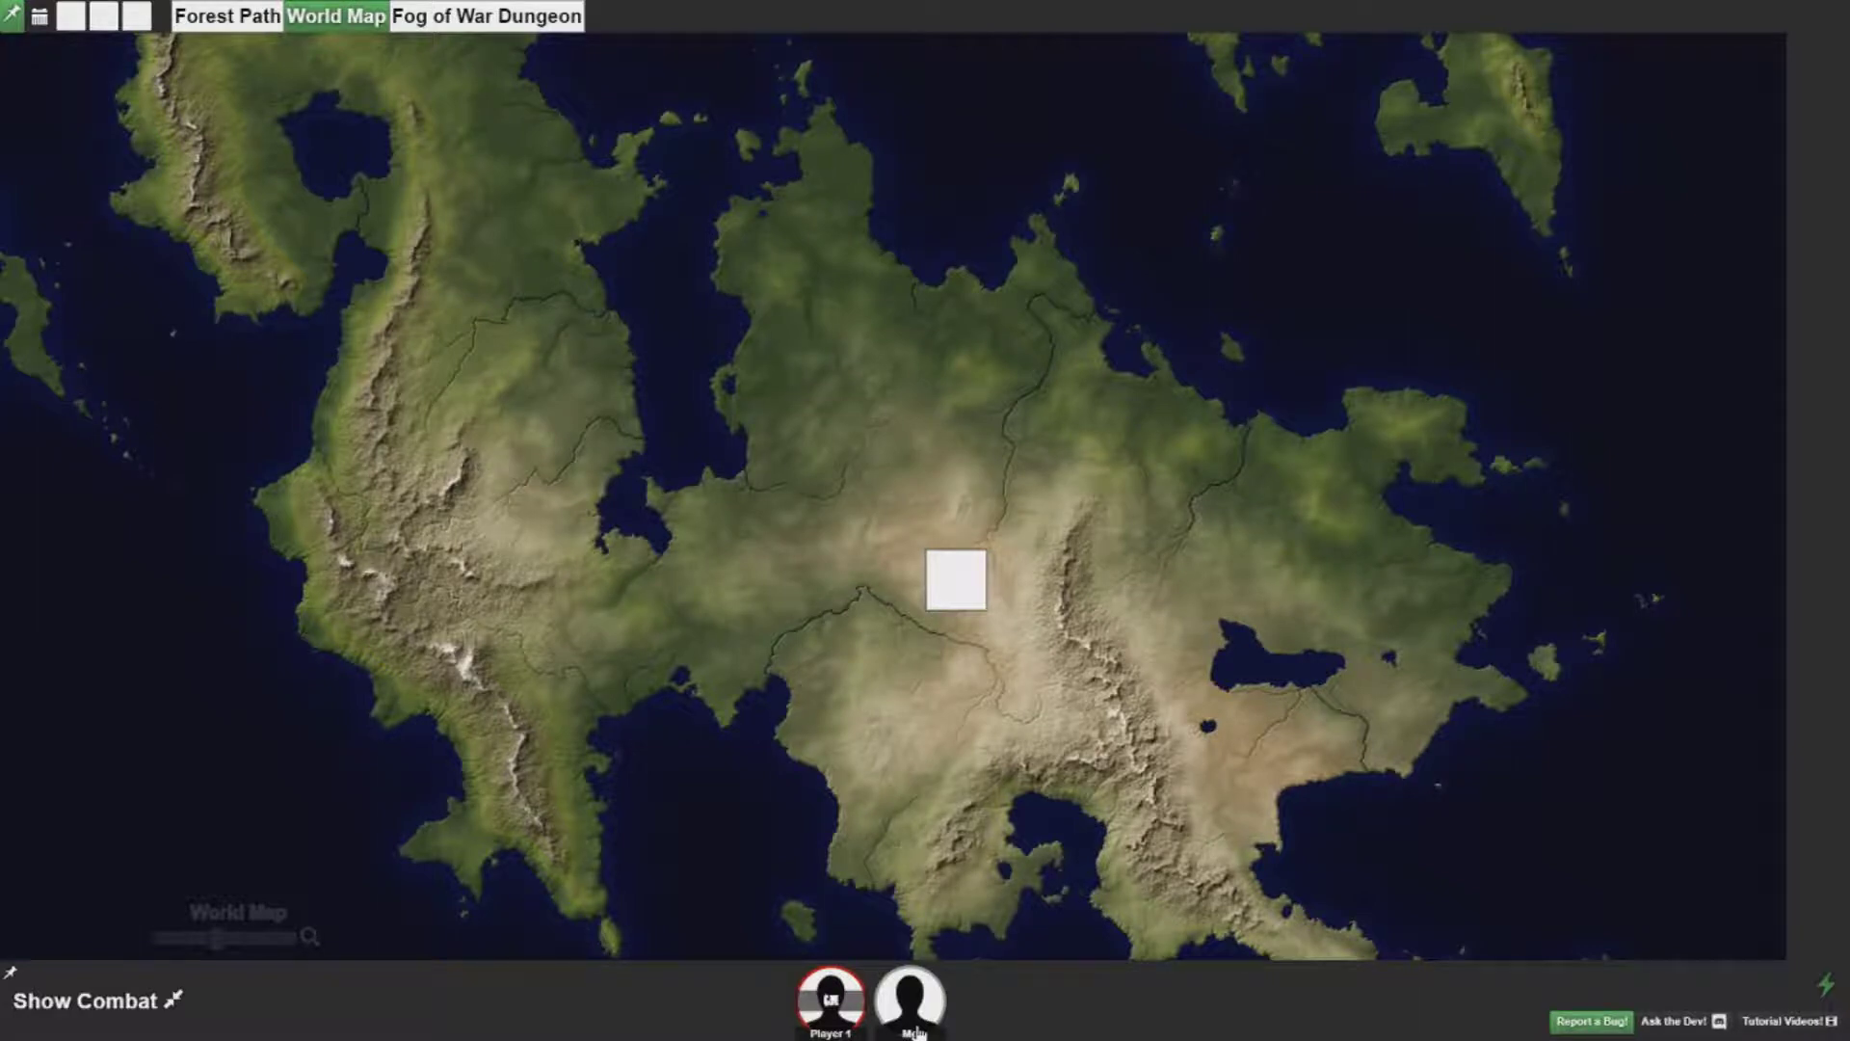
Pin the player's side panel, create a piece for the impersonated character west of the white square, and shift it slightly west.
click(39, 304)
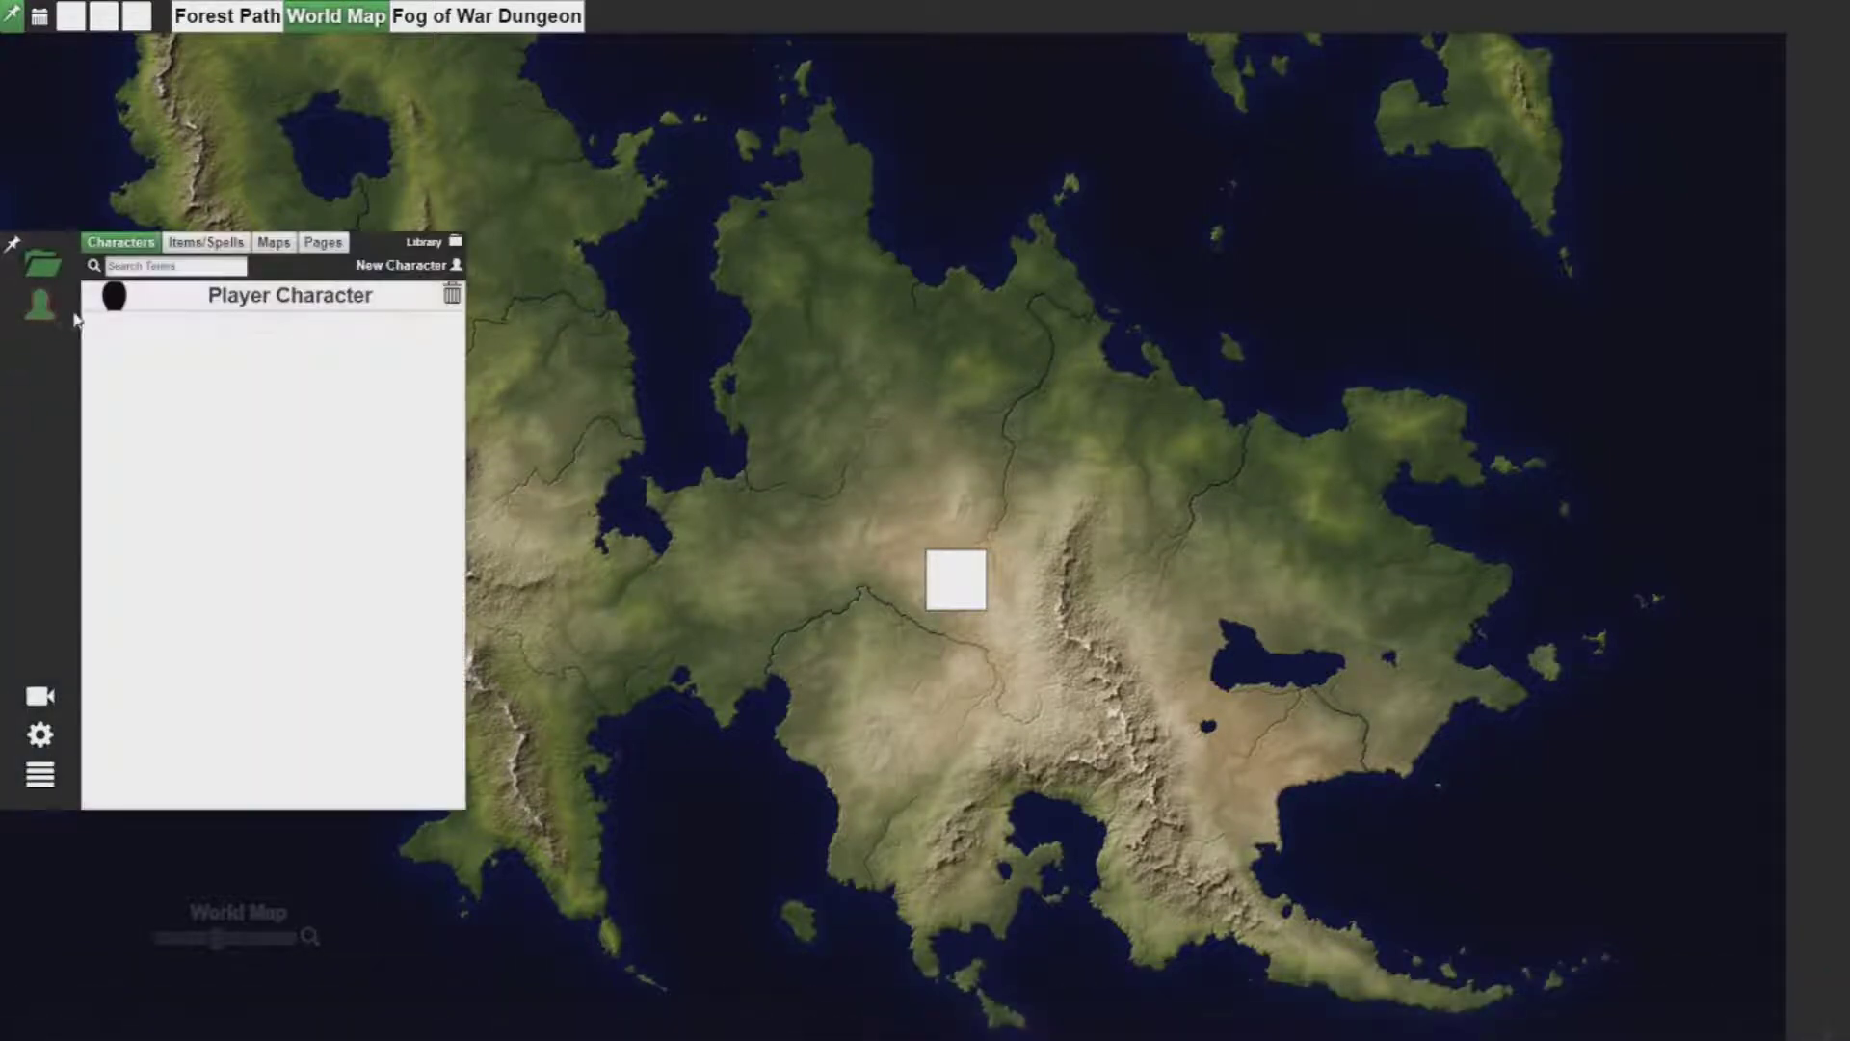
click(11, 244)
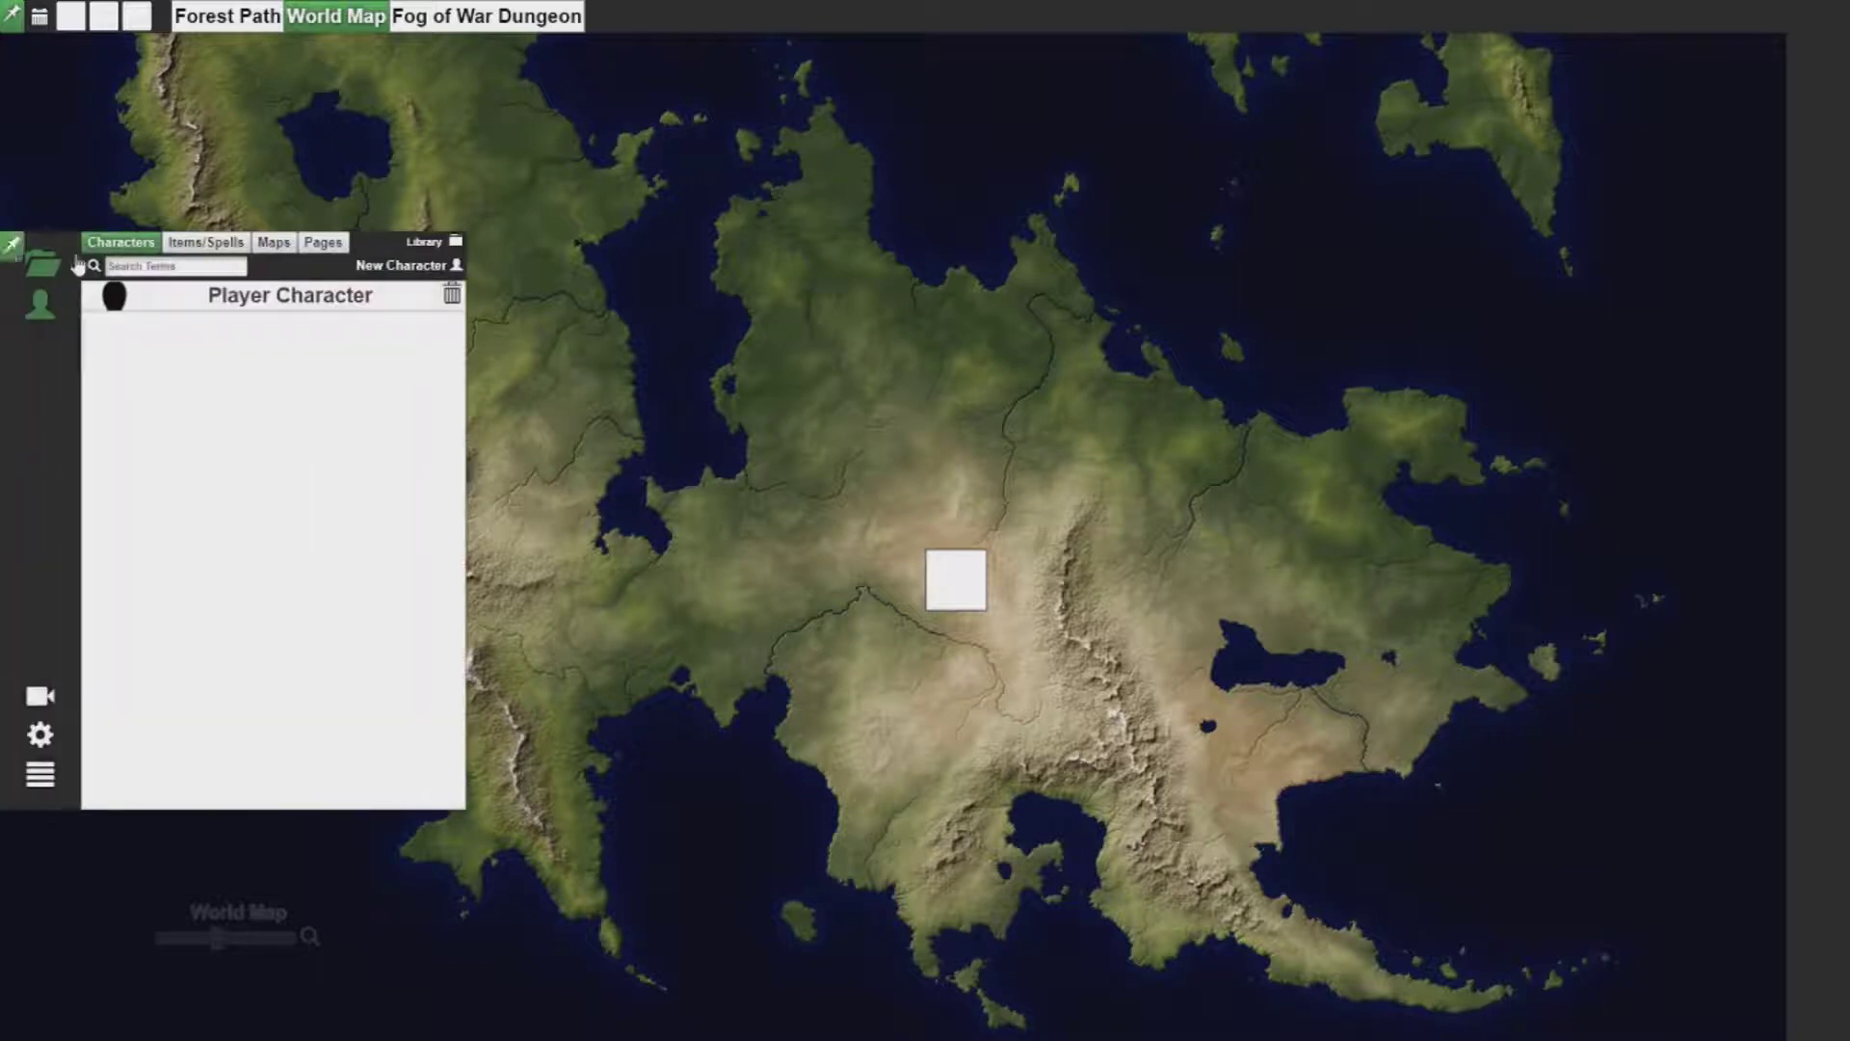
right_click(800, 526)
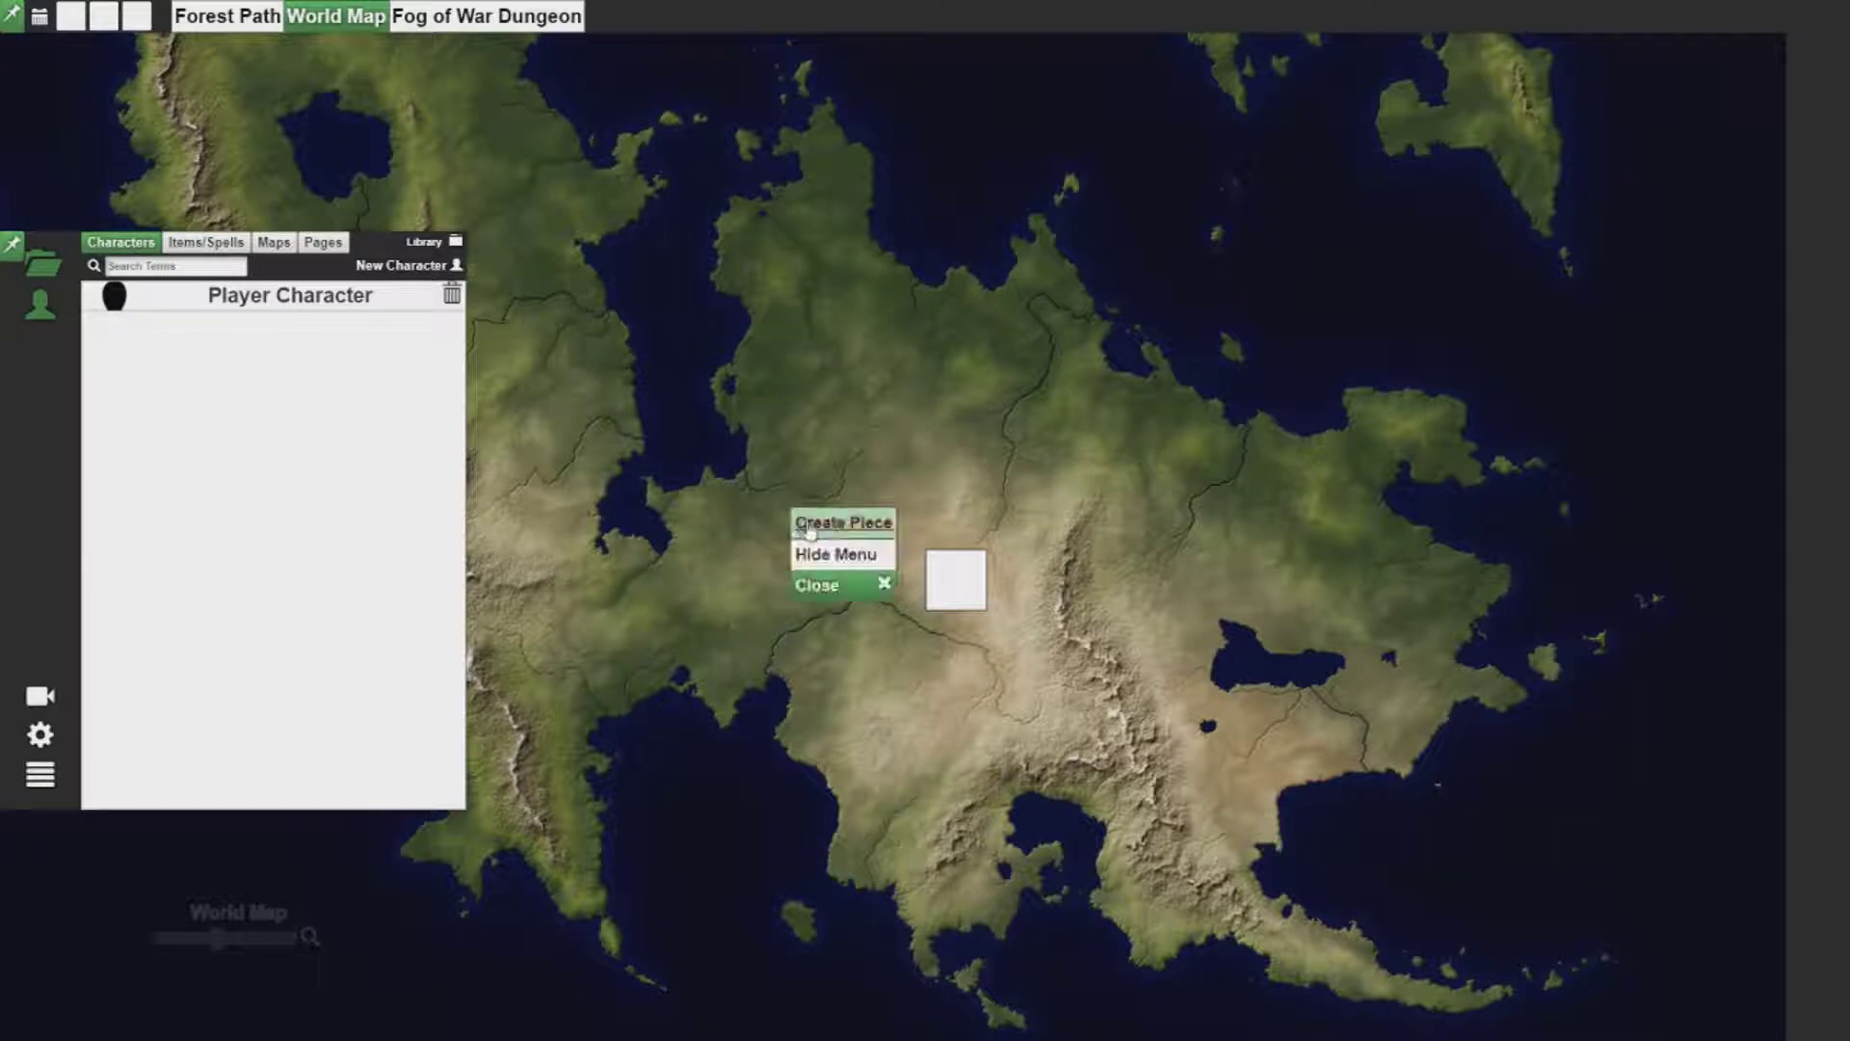
click(829, 524)
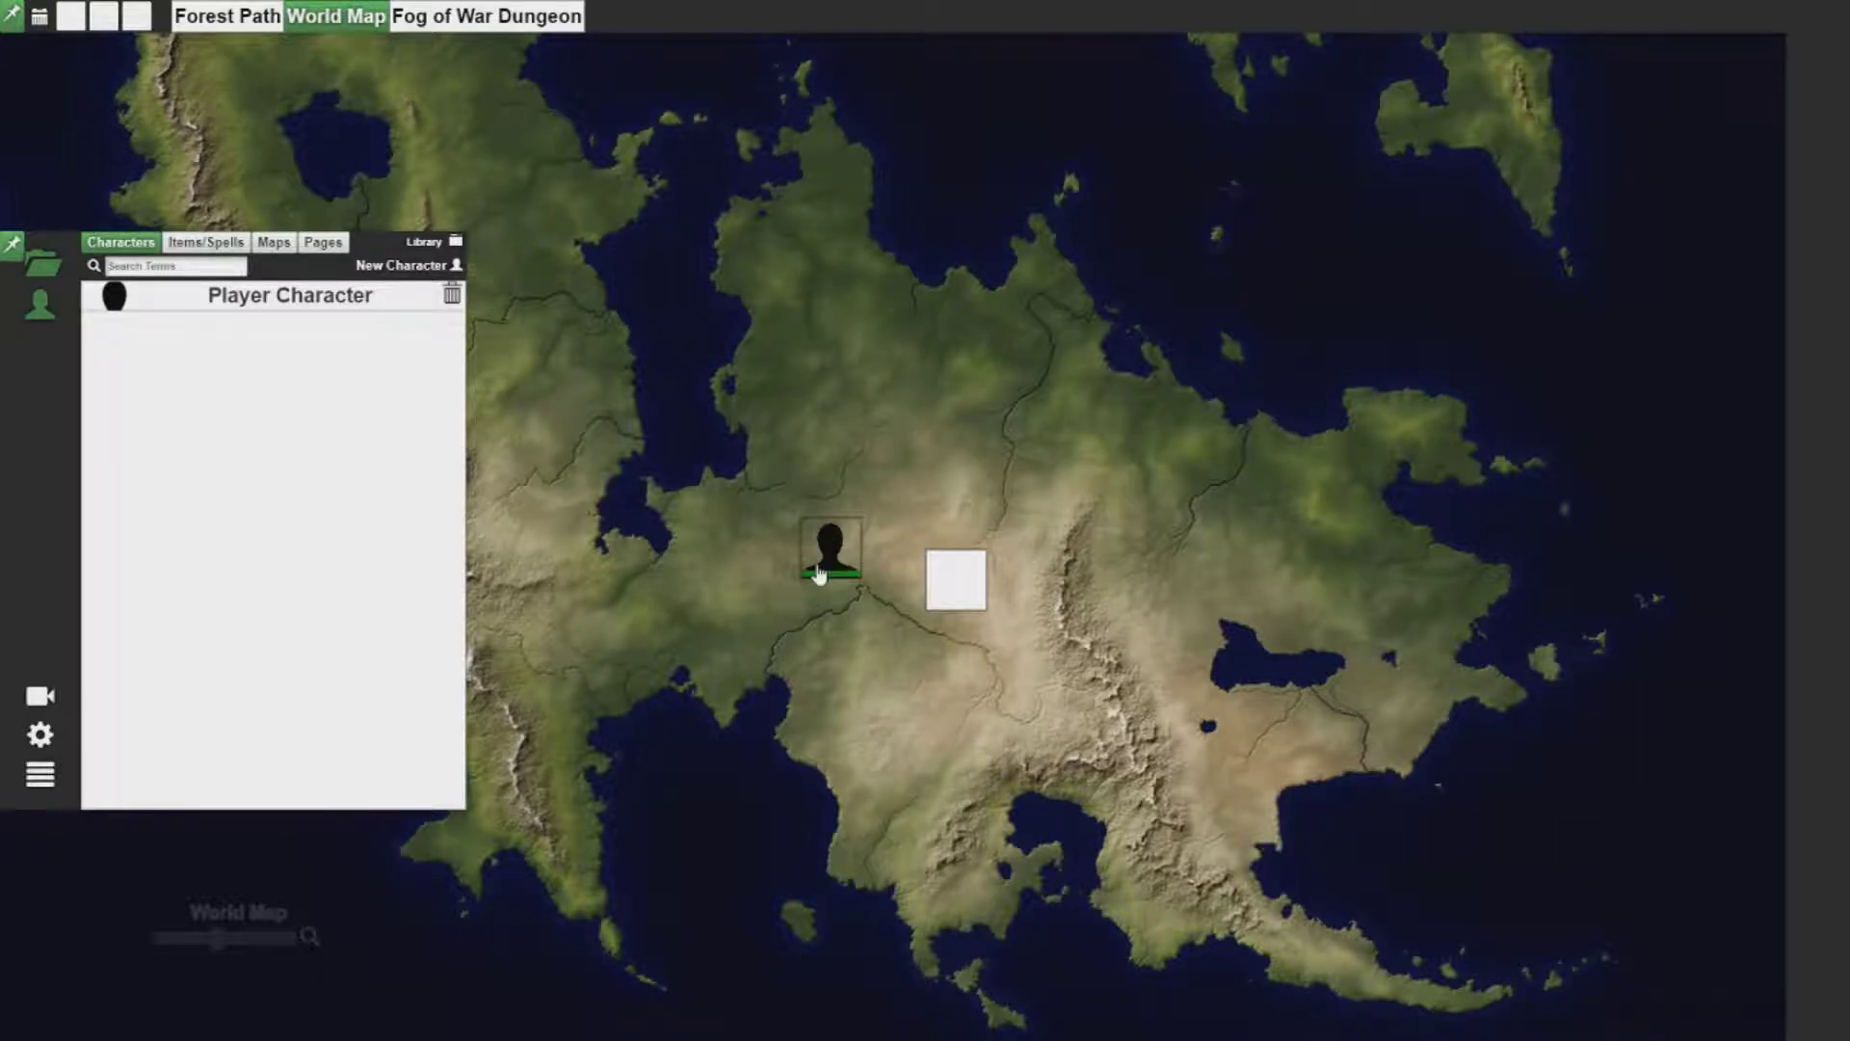
click(835, 559)
drag(834, 559, 815, 565)
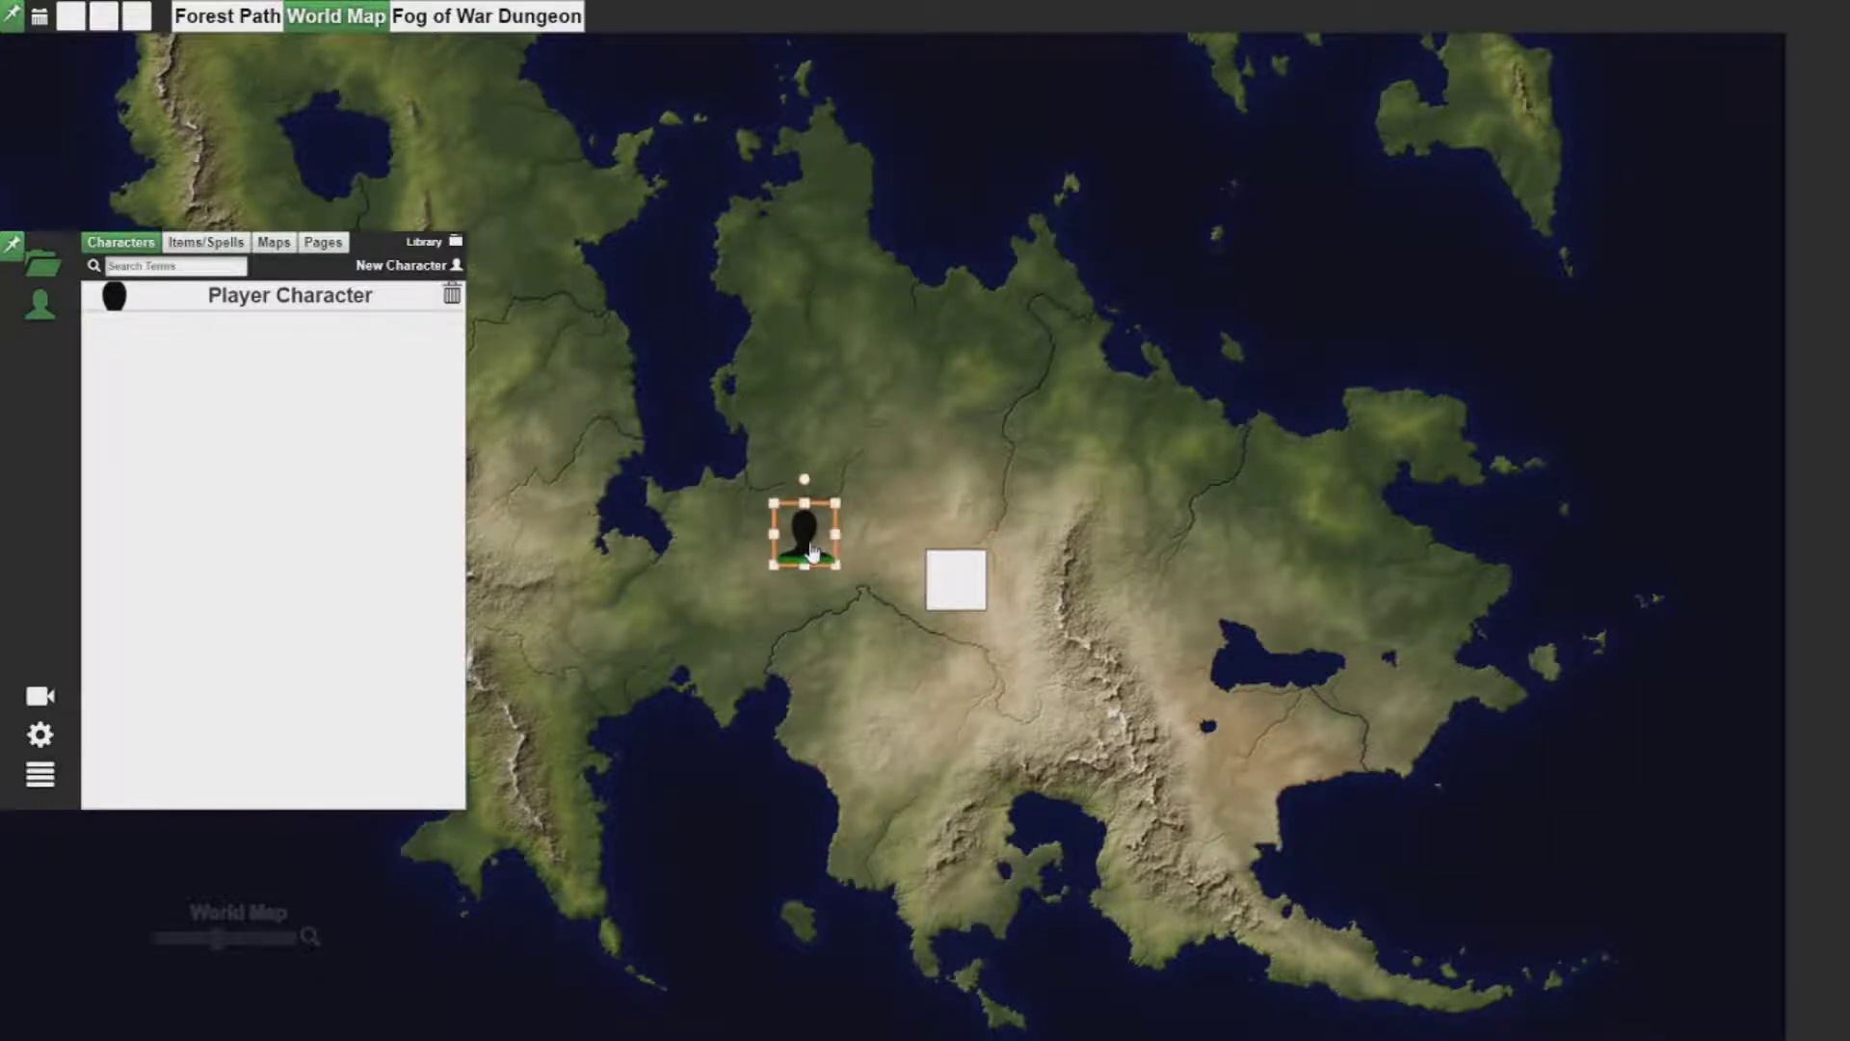
click(975, 461)
click(805, 544)
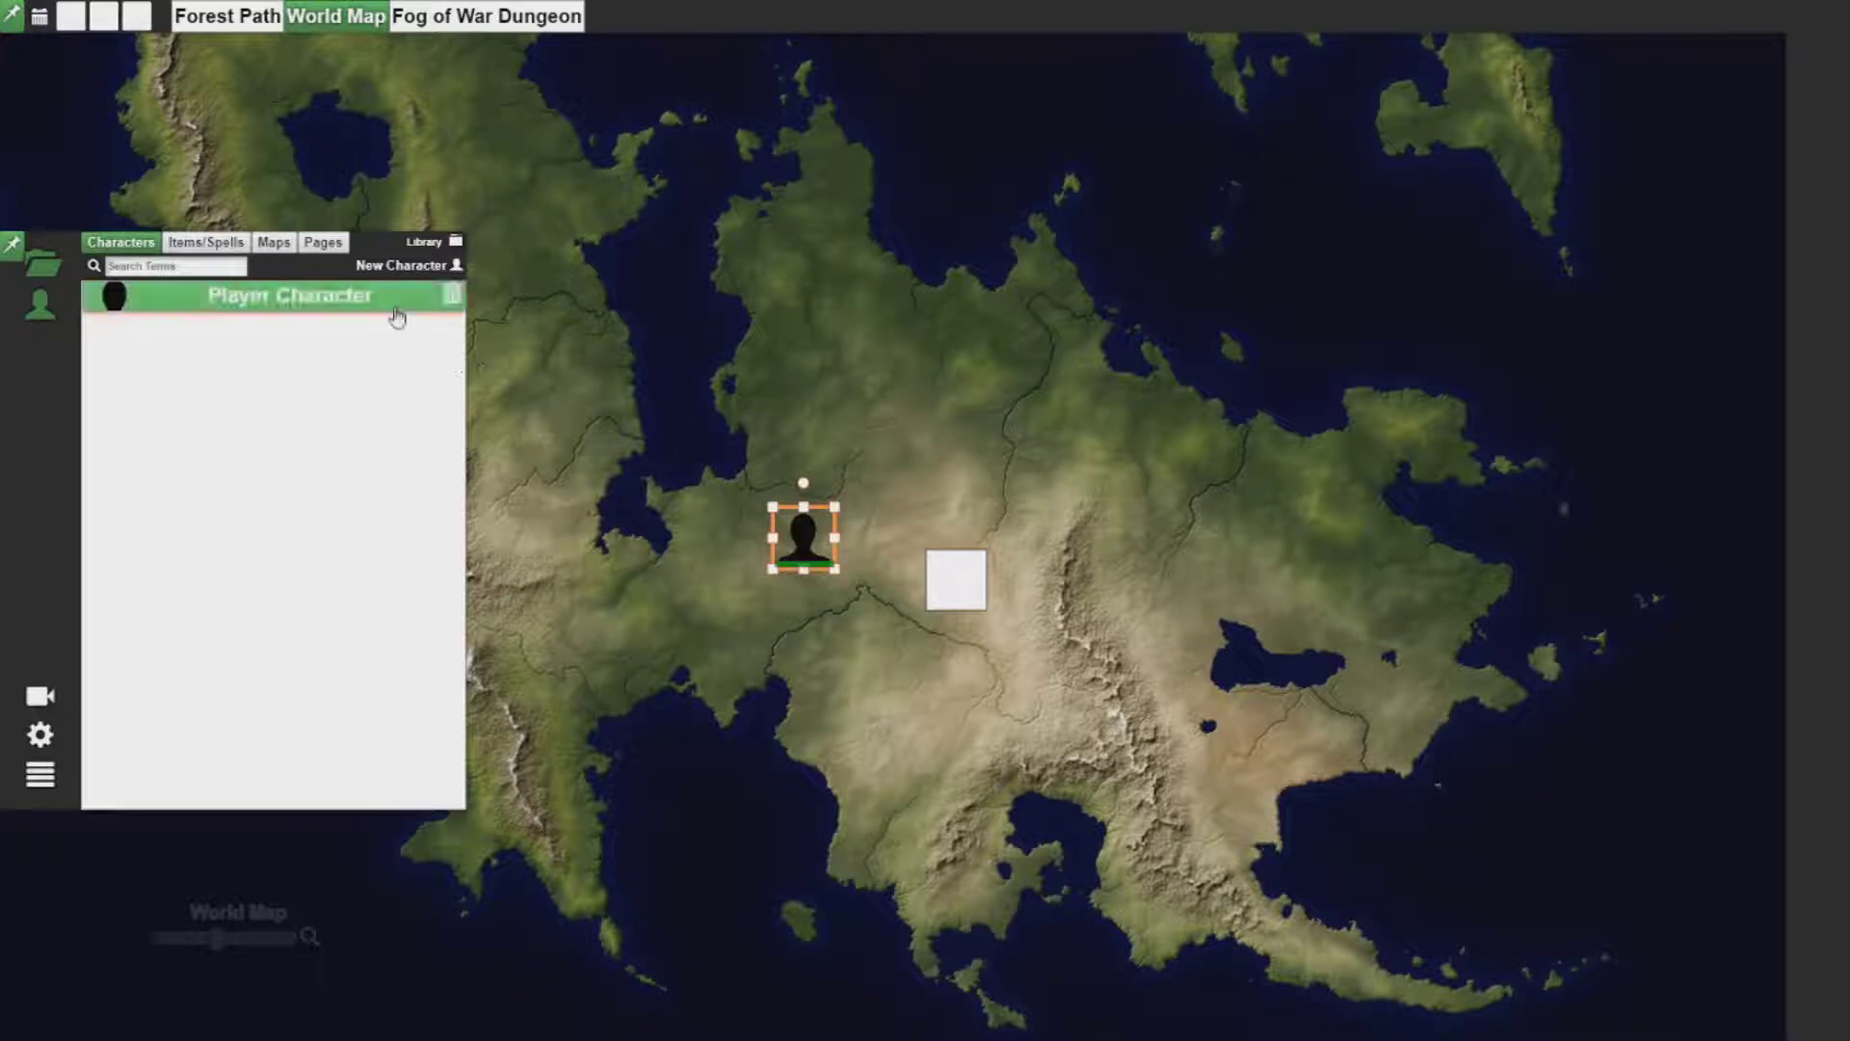
Check the Player Character's individual rights from the player's side.
right_click(459, 289)
click(516, 417)
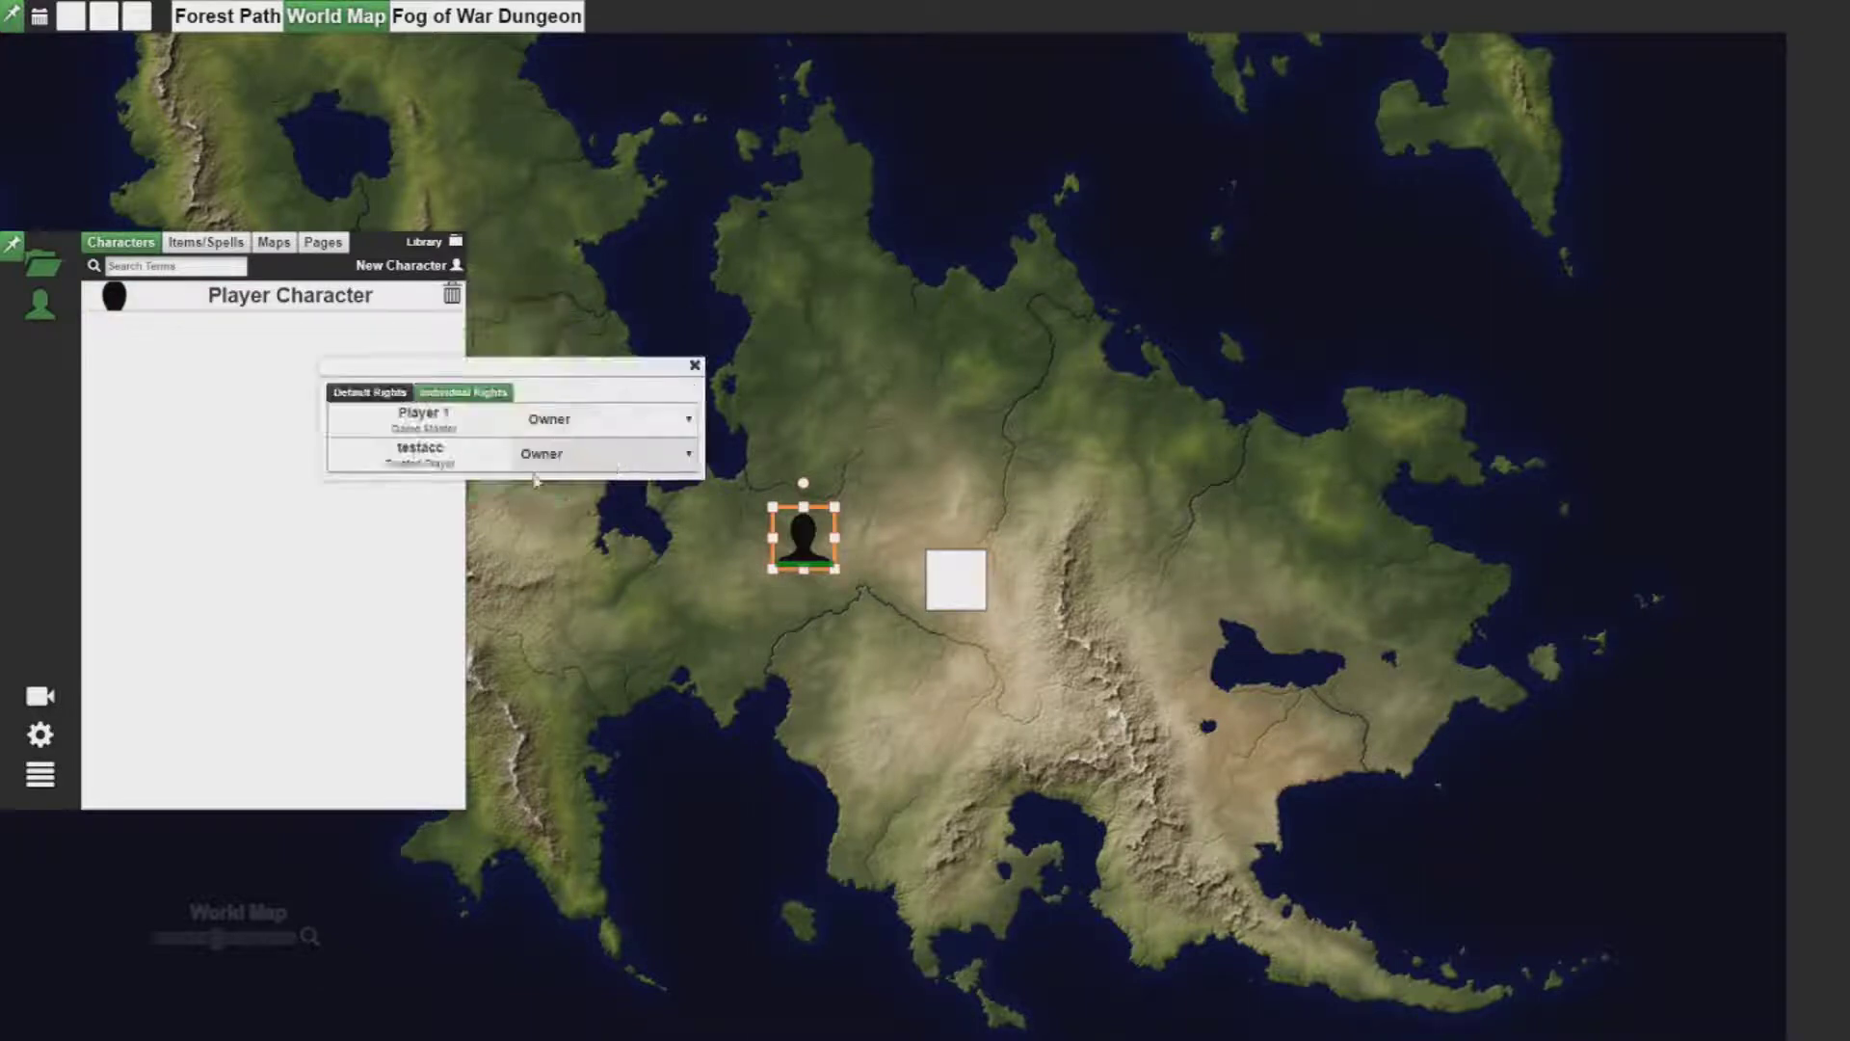
click(693, 365)
Move the Player Character piece around the World Map and leave it just west of the white square.
drag(800, 538, 789, 457)
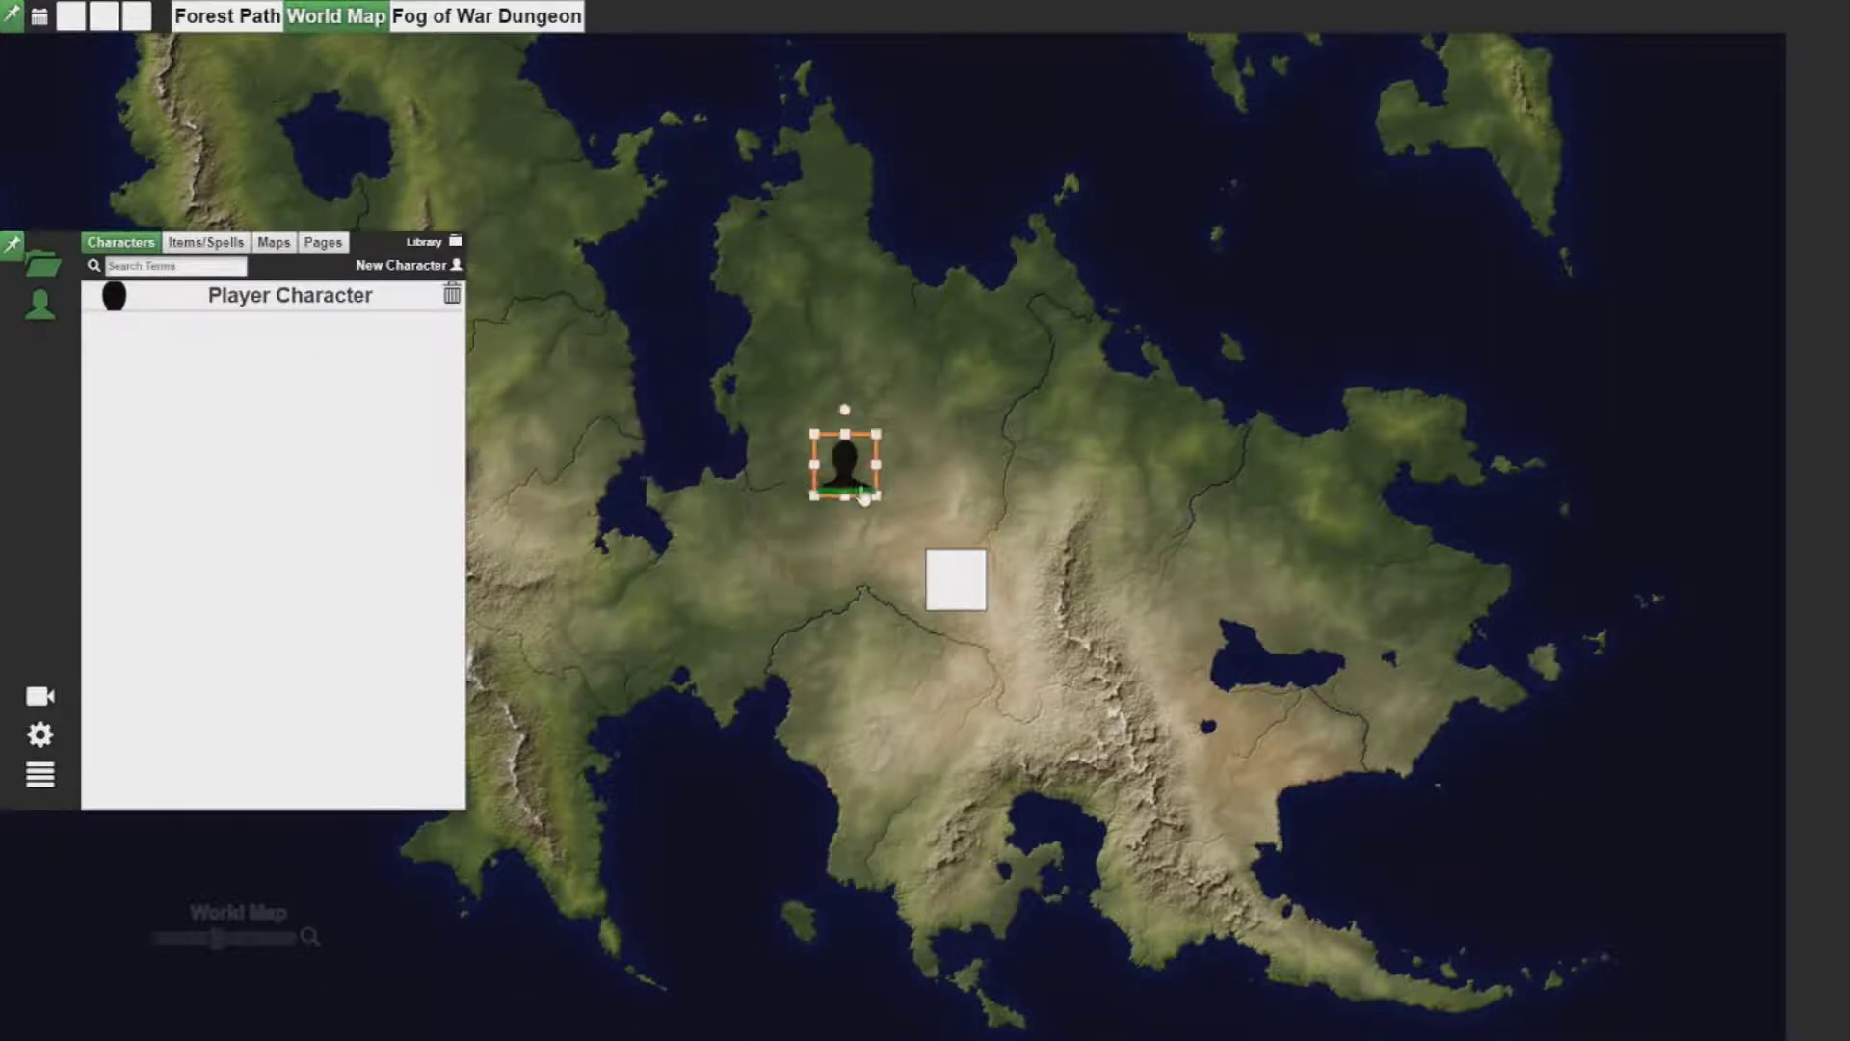
click(928, 463)
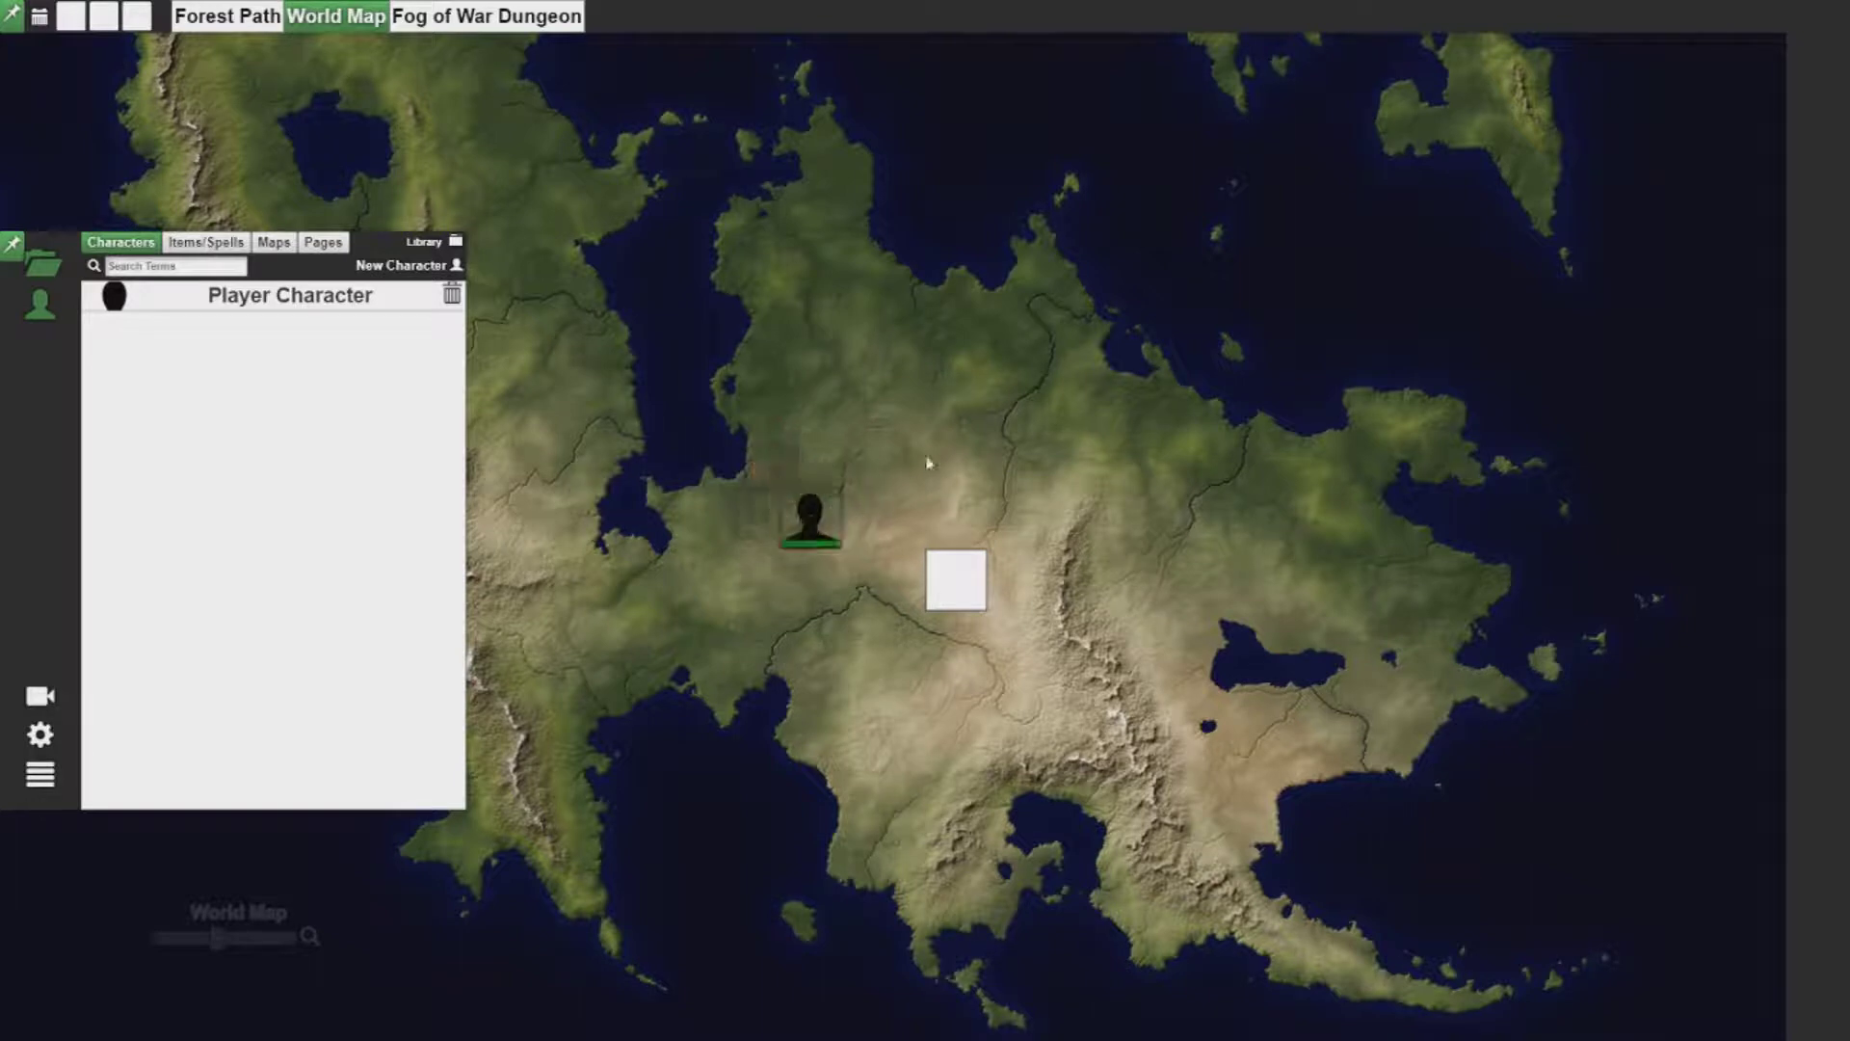
drag(810, 529, 812, 559)
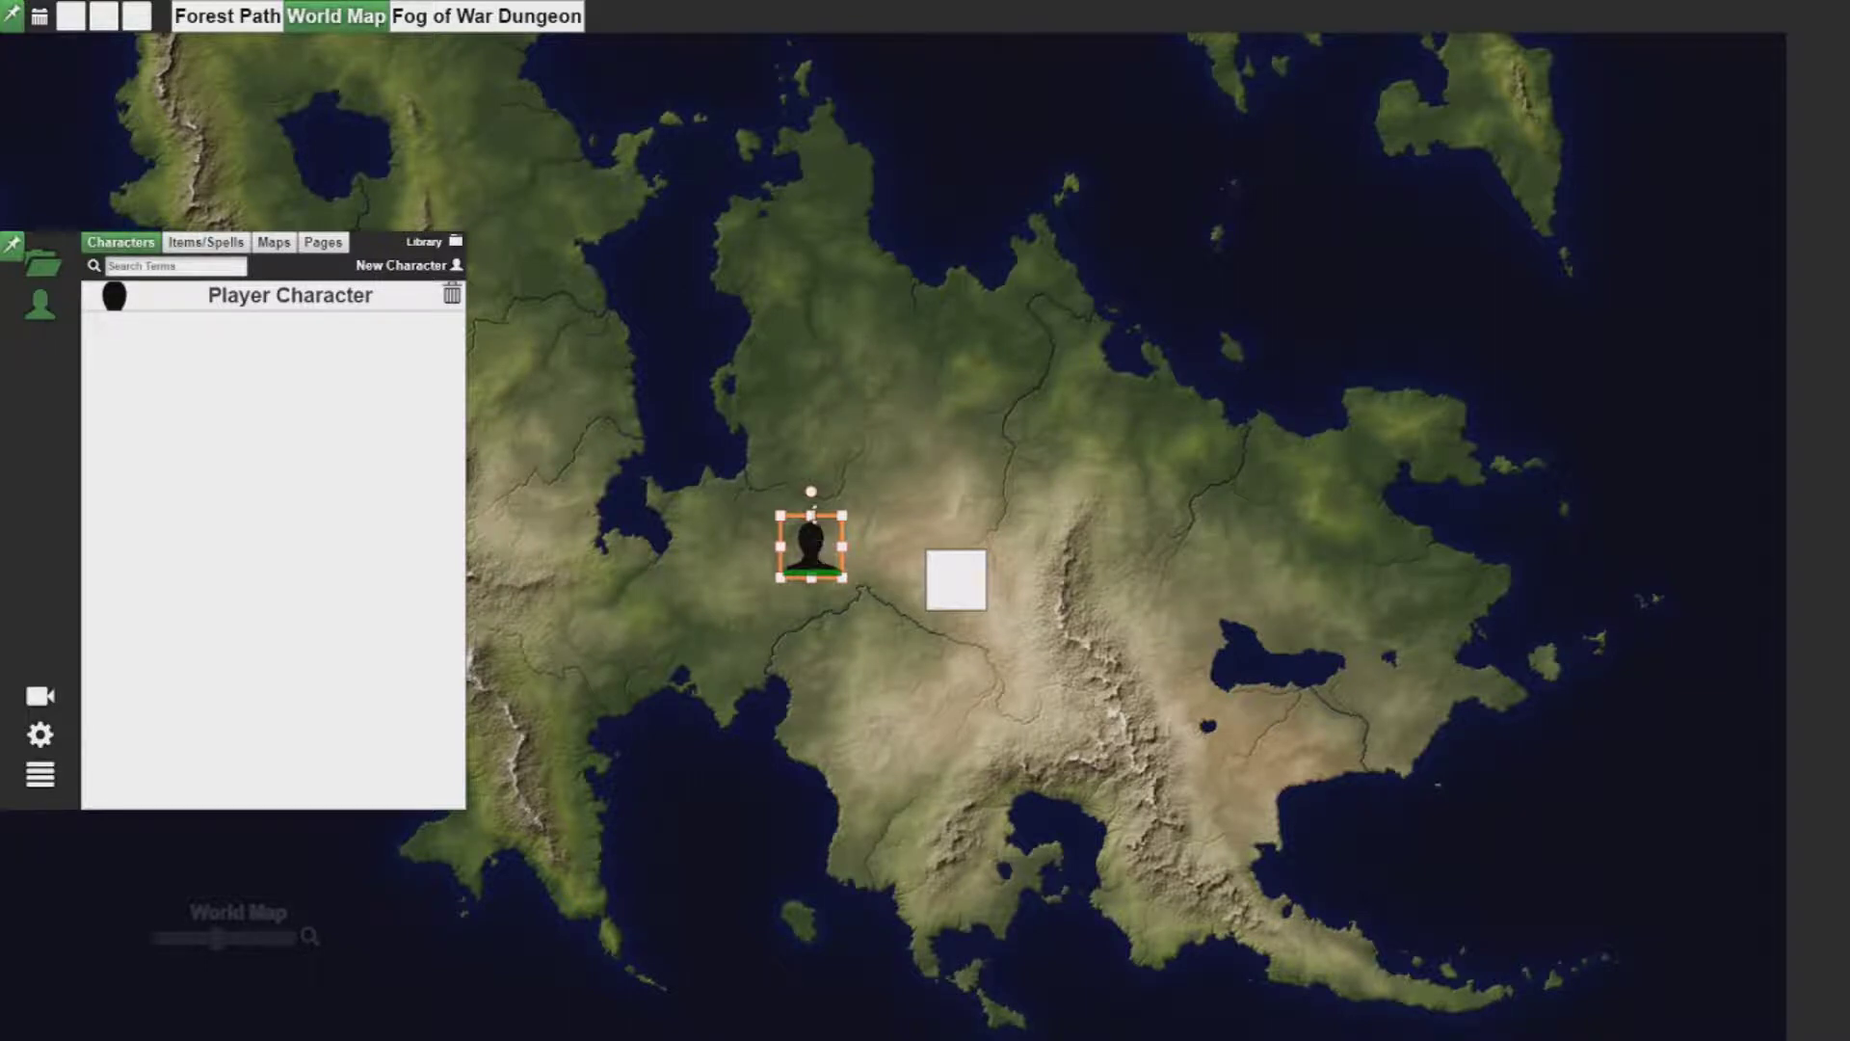
click(938, 445)
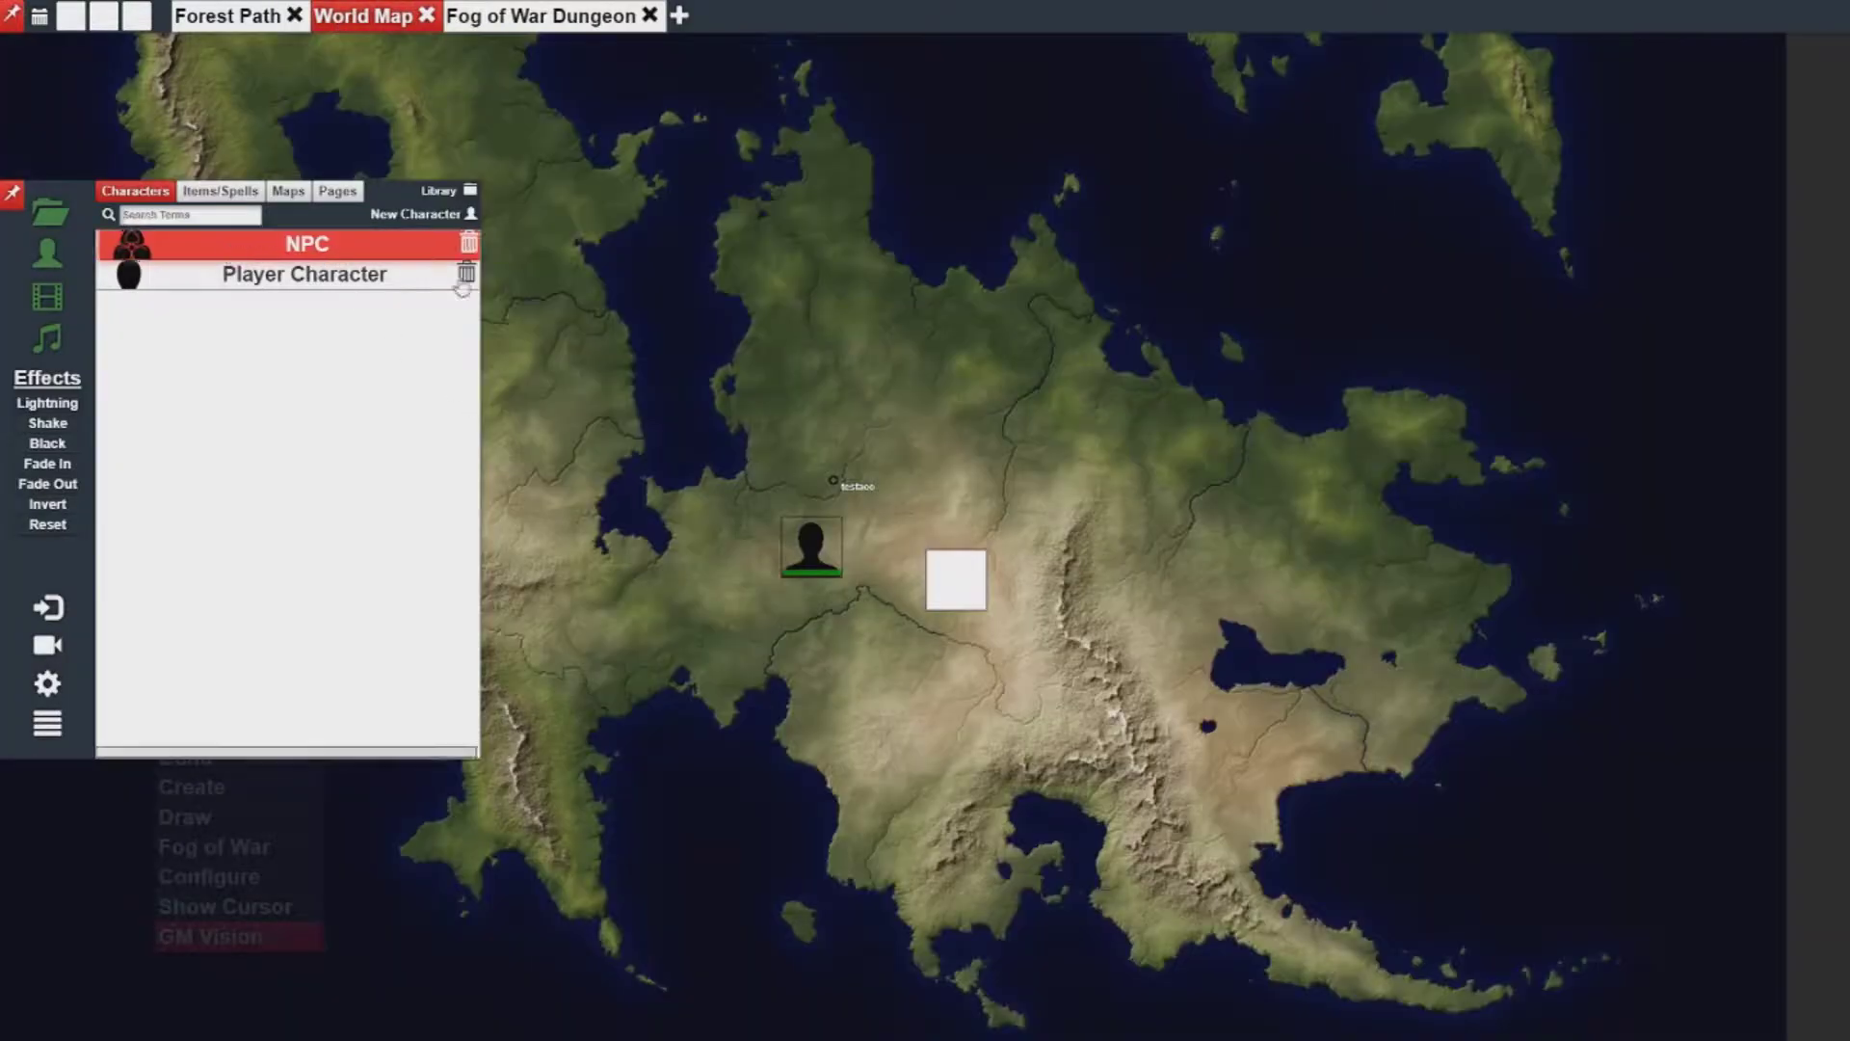
In the Game Master window, place the NPC northeast of the player piece and draw a diagonal fog of war wall between them.
drag(308, 244, 940, 441)
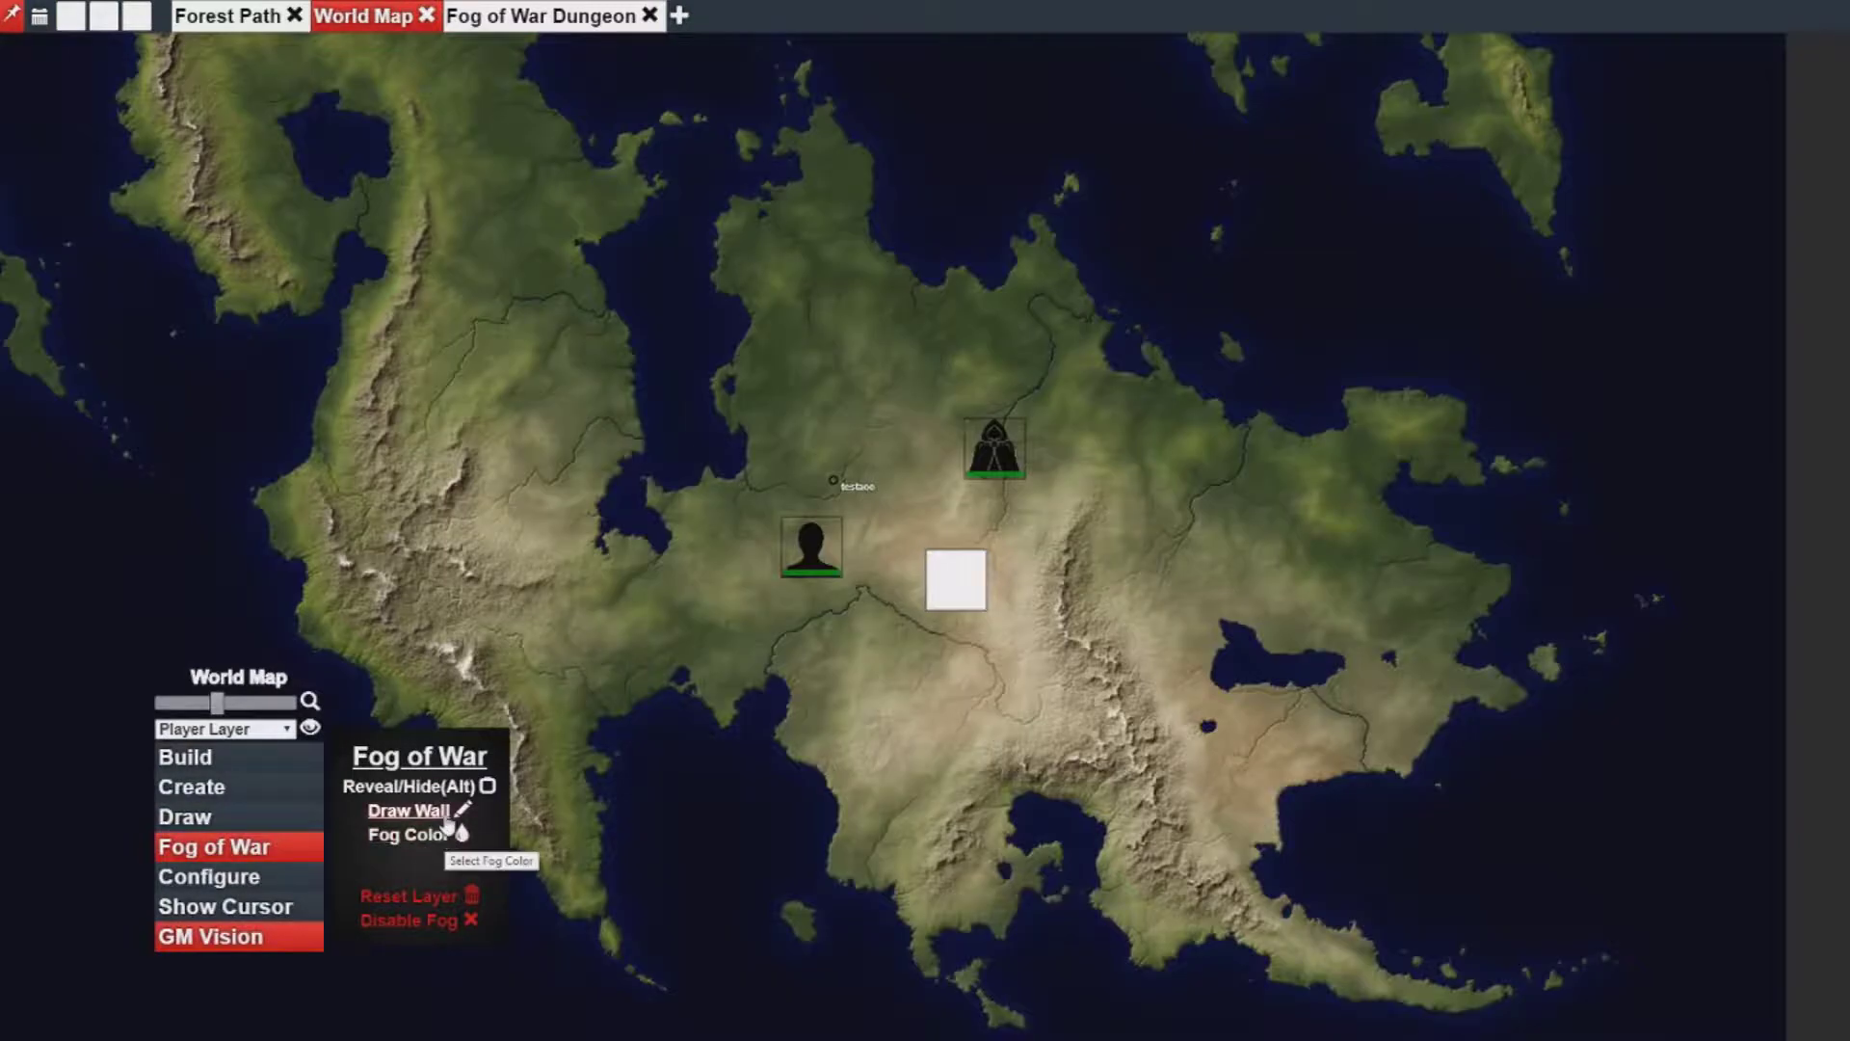
click(413, 811)
drag(809, 418, 979, 635)
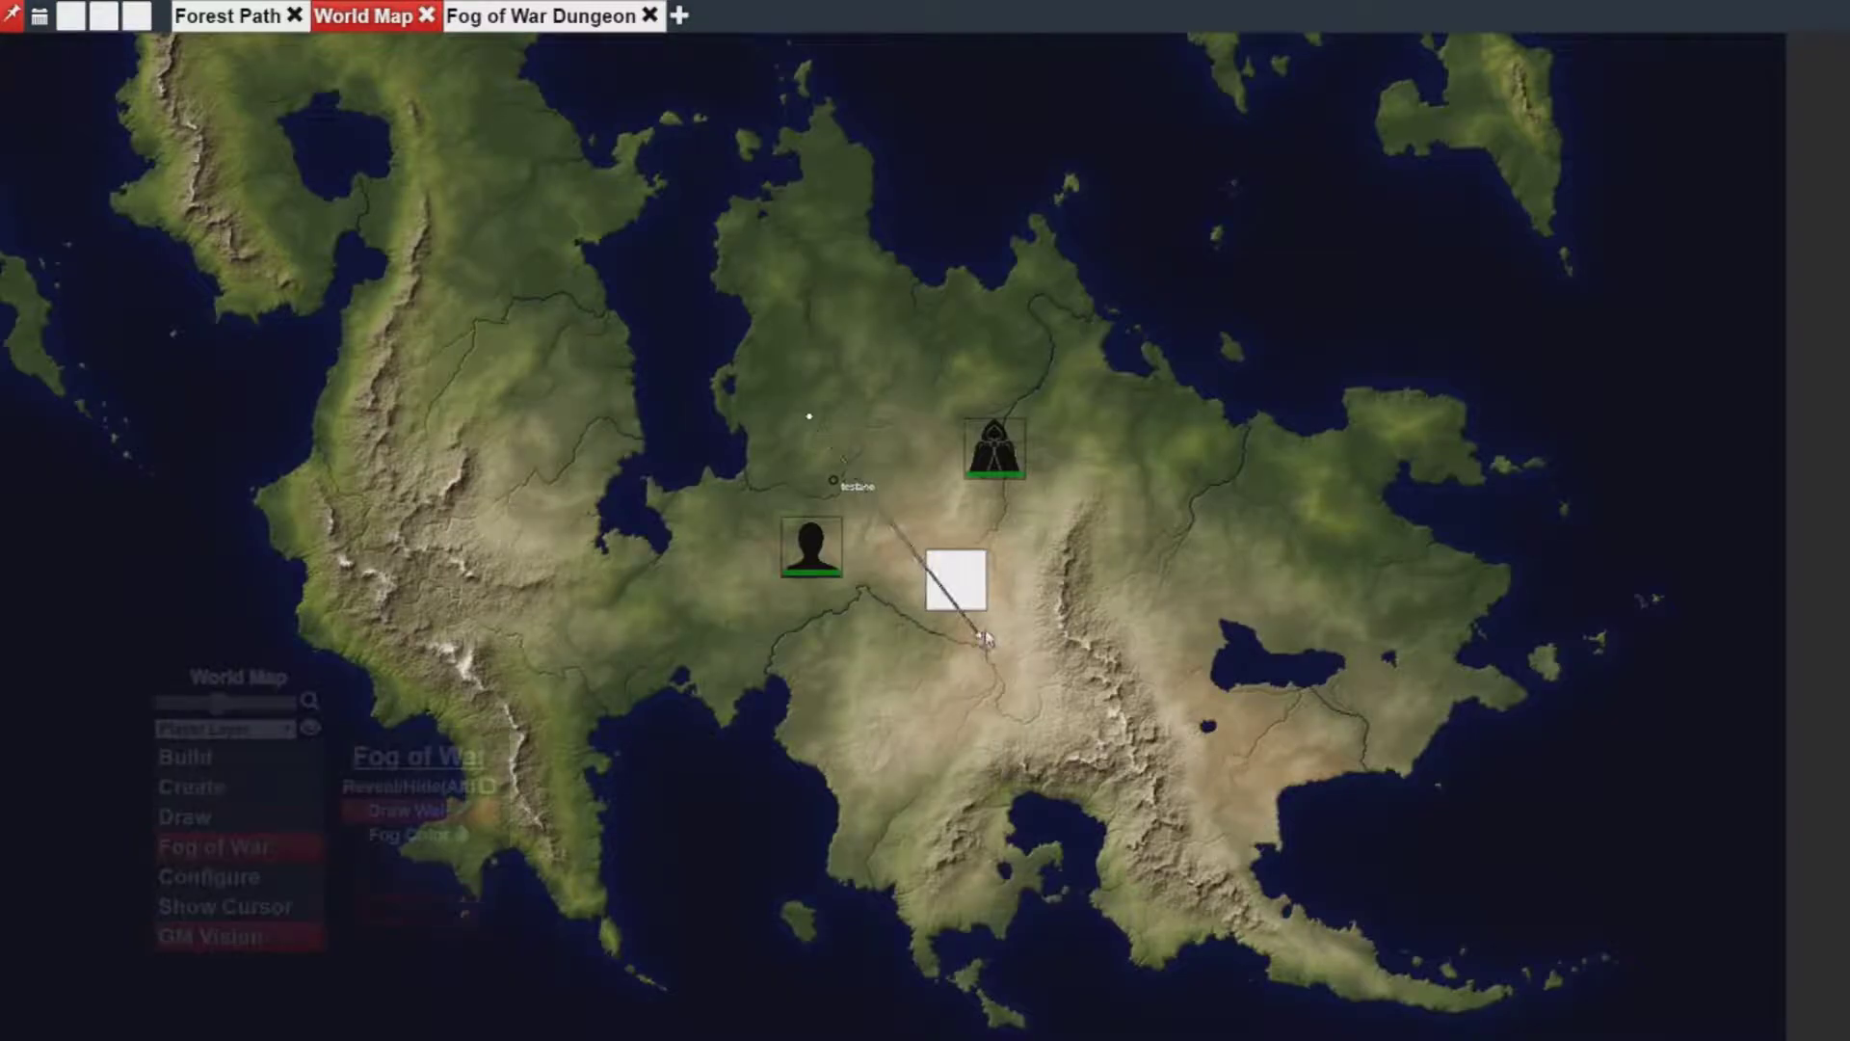
click(428, 837)
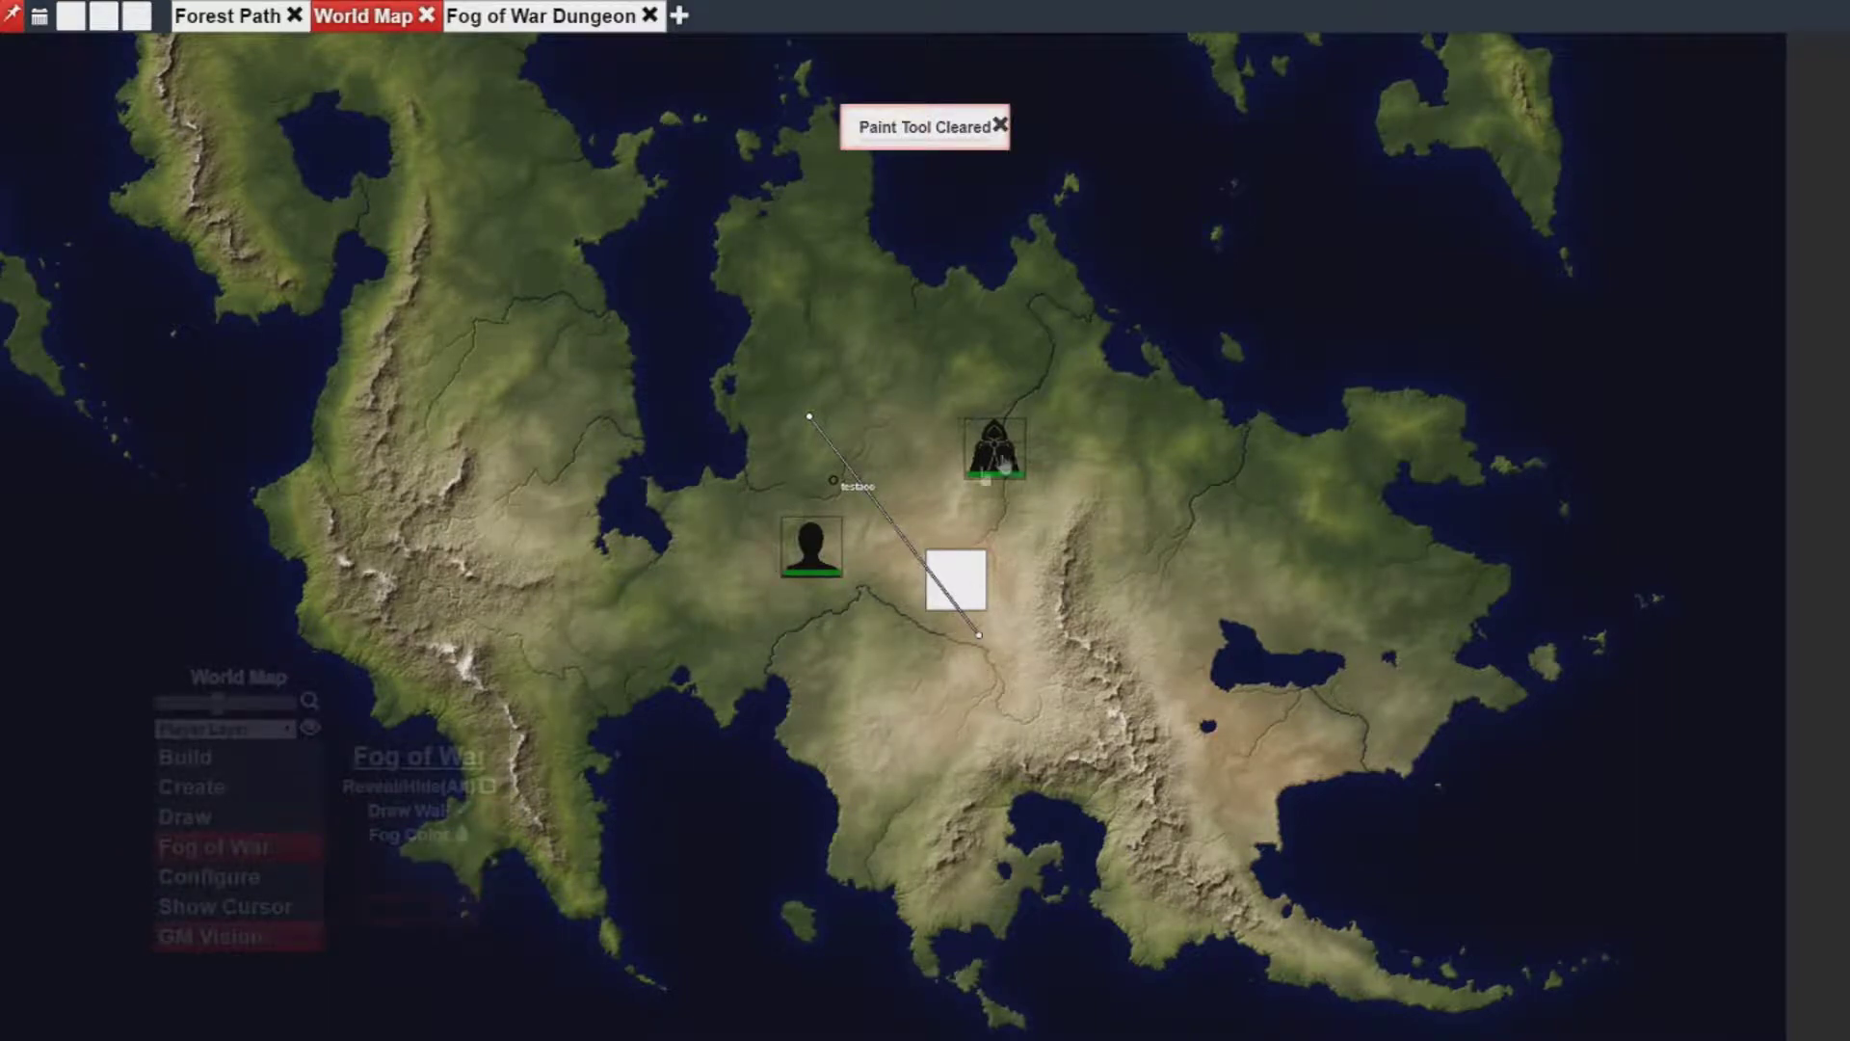
Switch to the player's window and move the Player Character piece north to just above the wall's upper end.
click(808, 567)
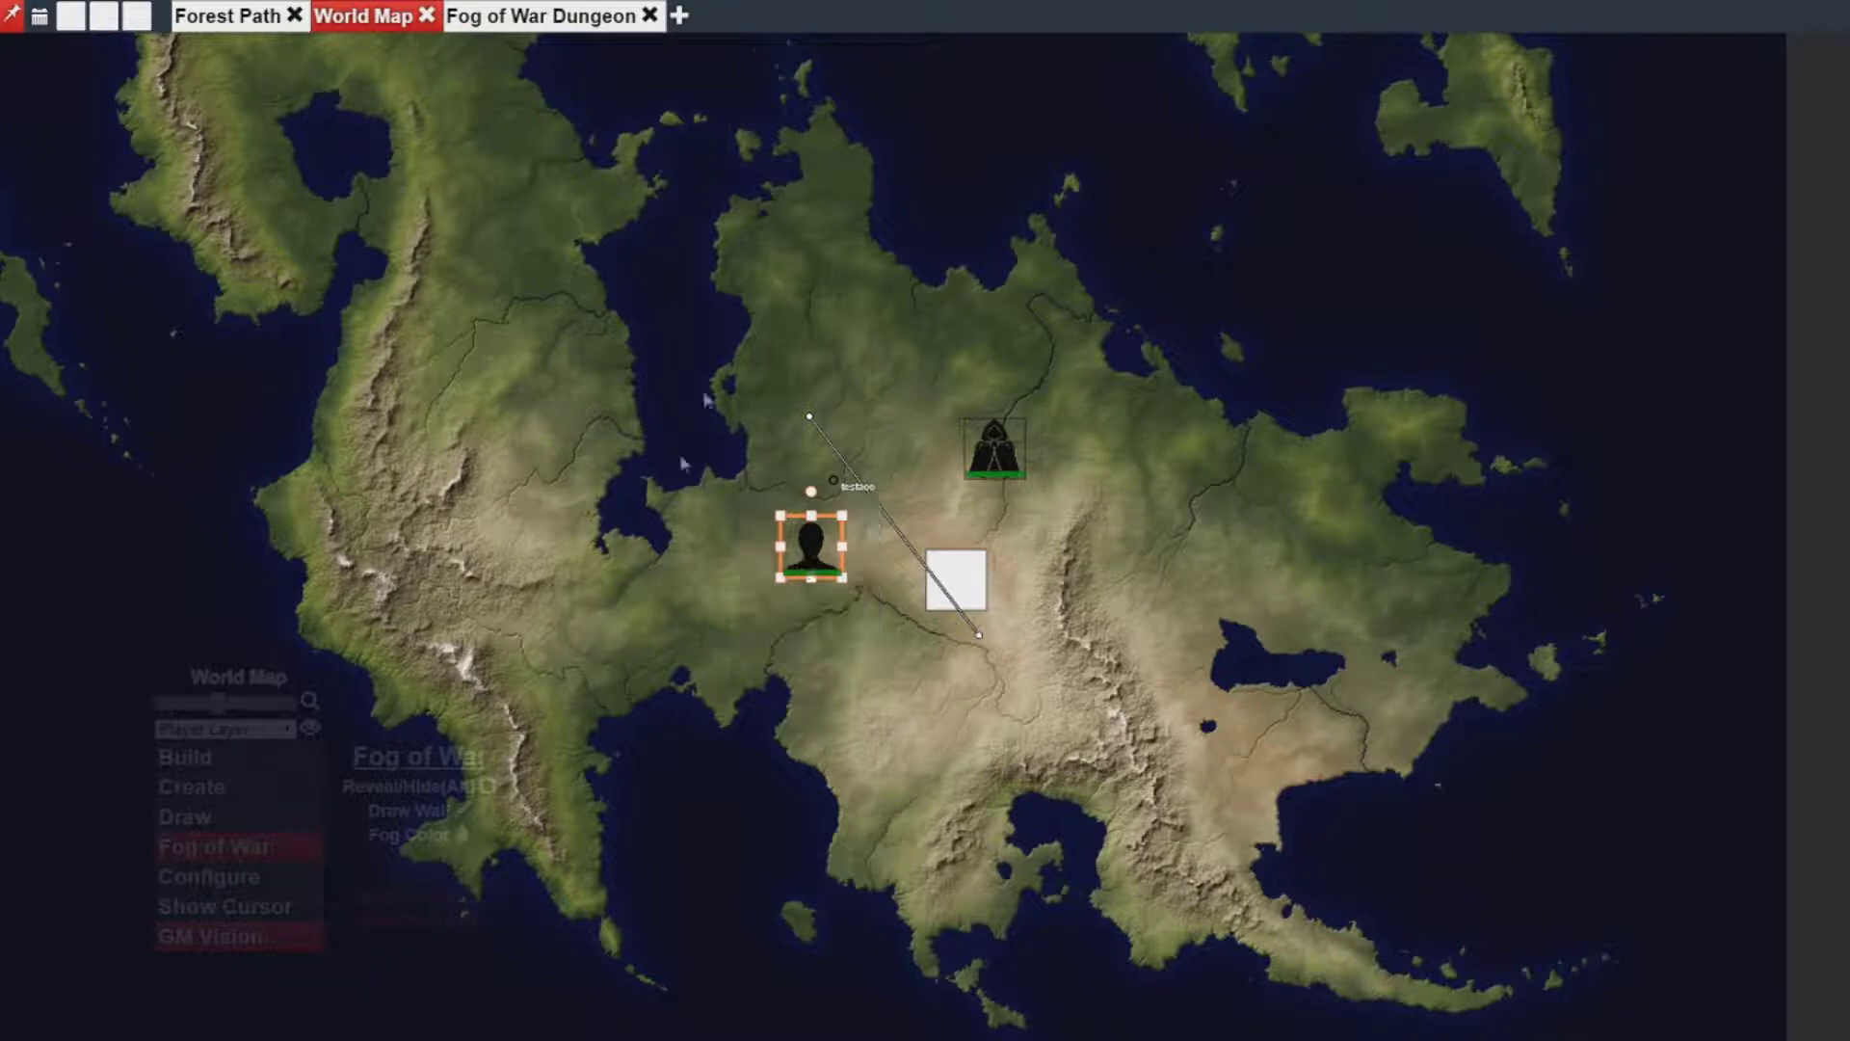
click(914, 374)
key(alt+Tab)
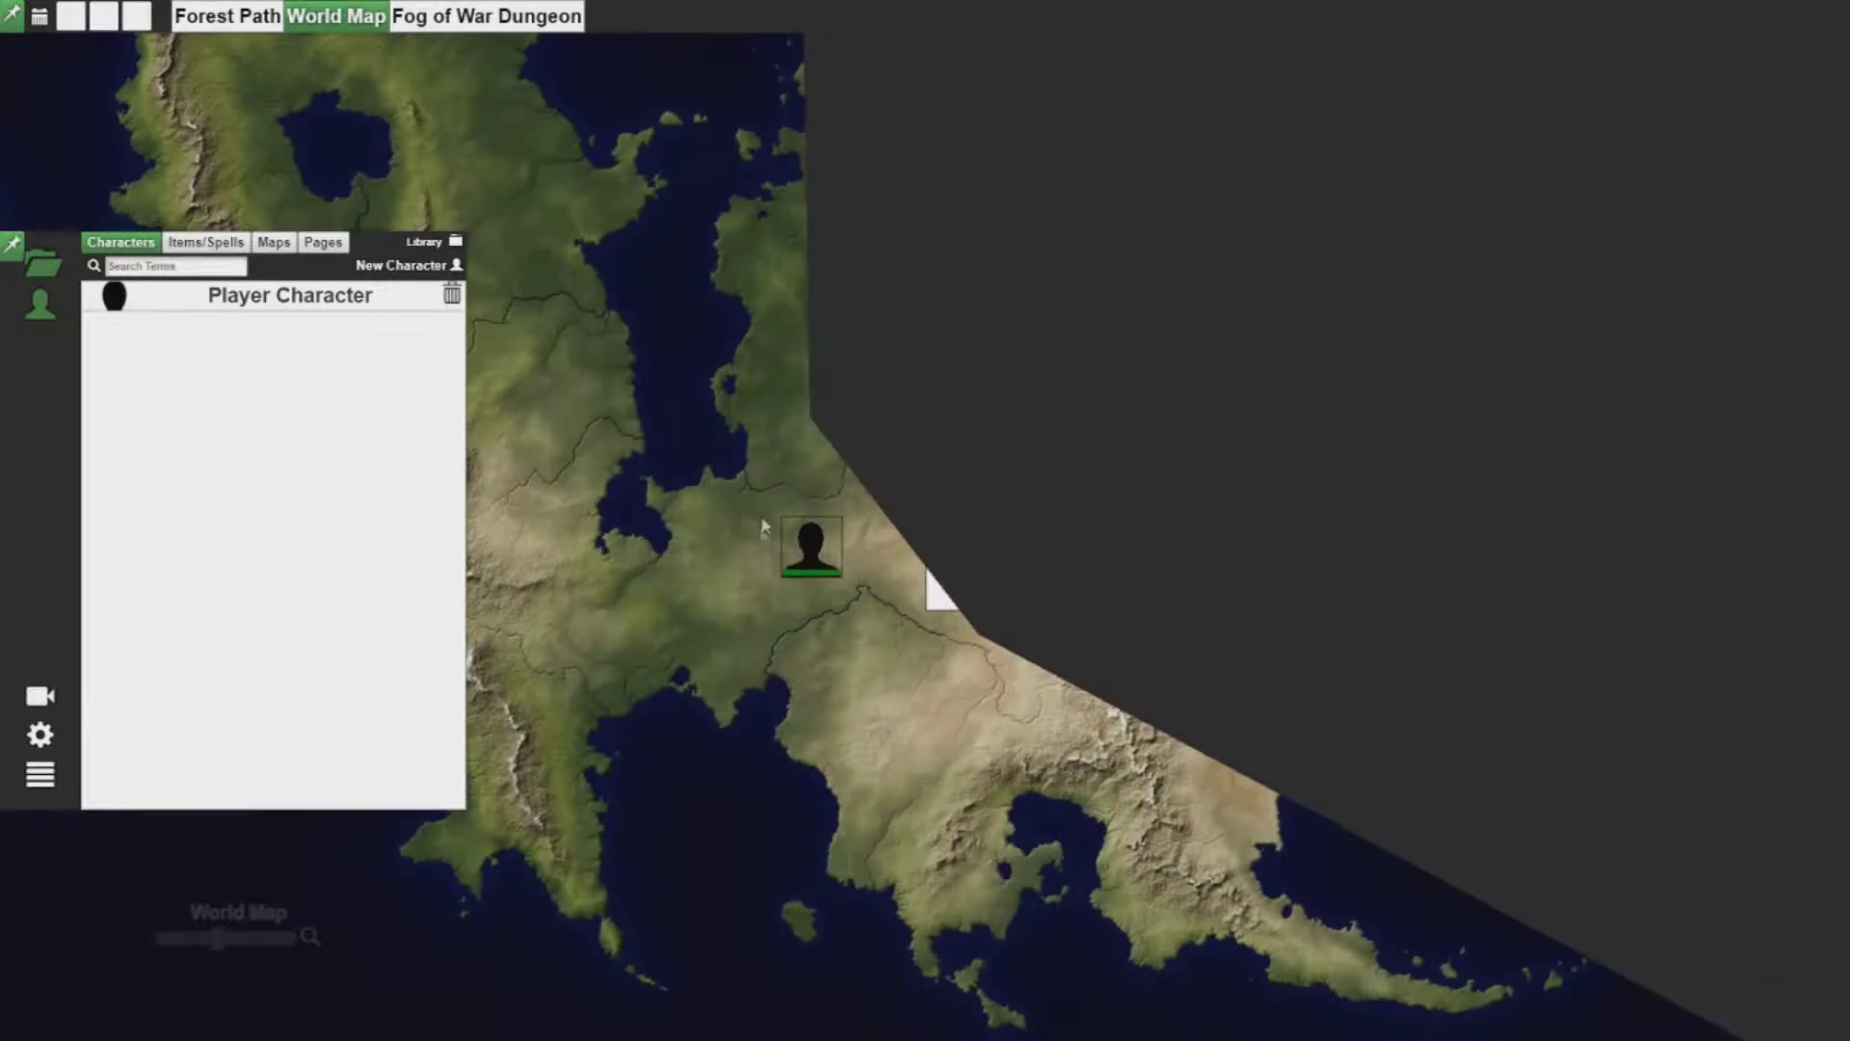
drag(796, 547, 810, 374)
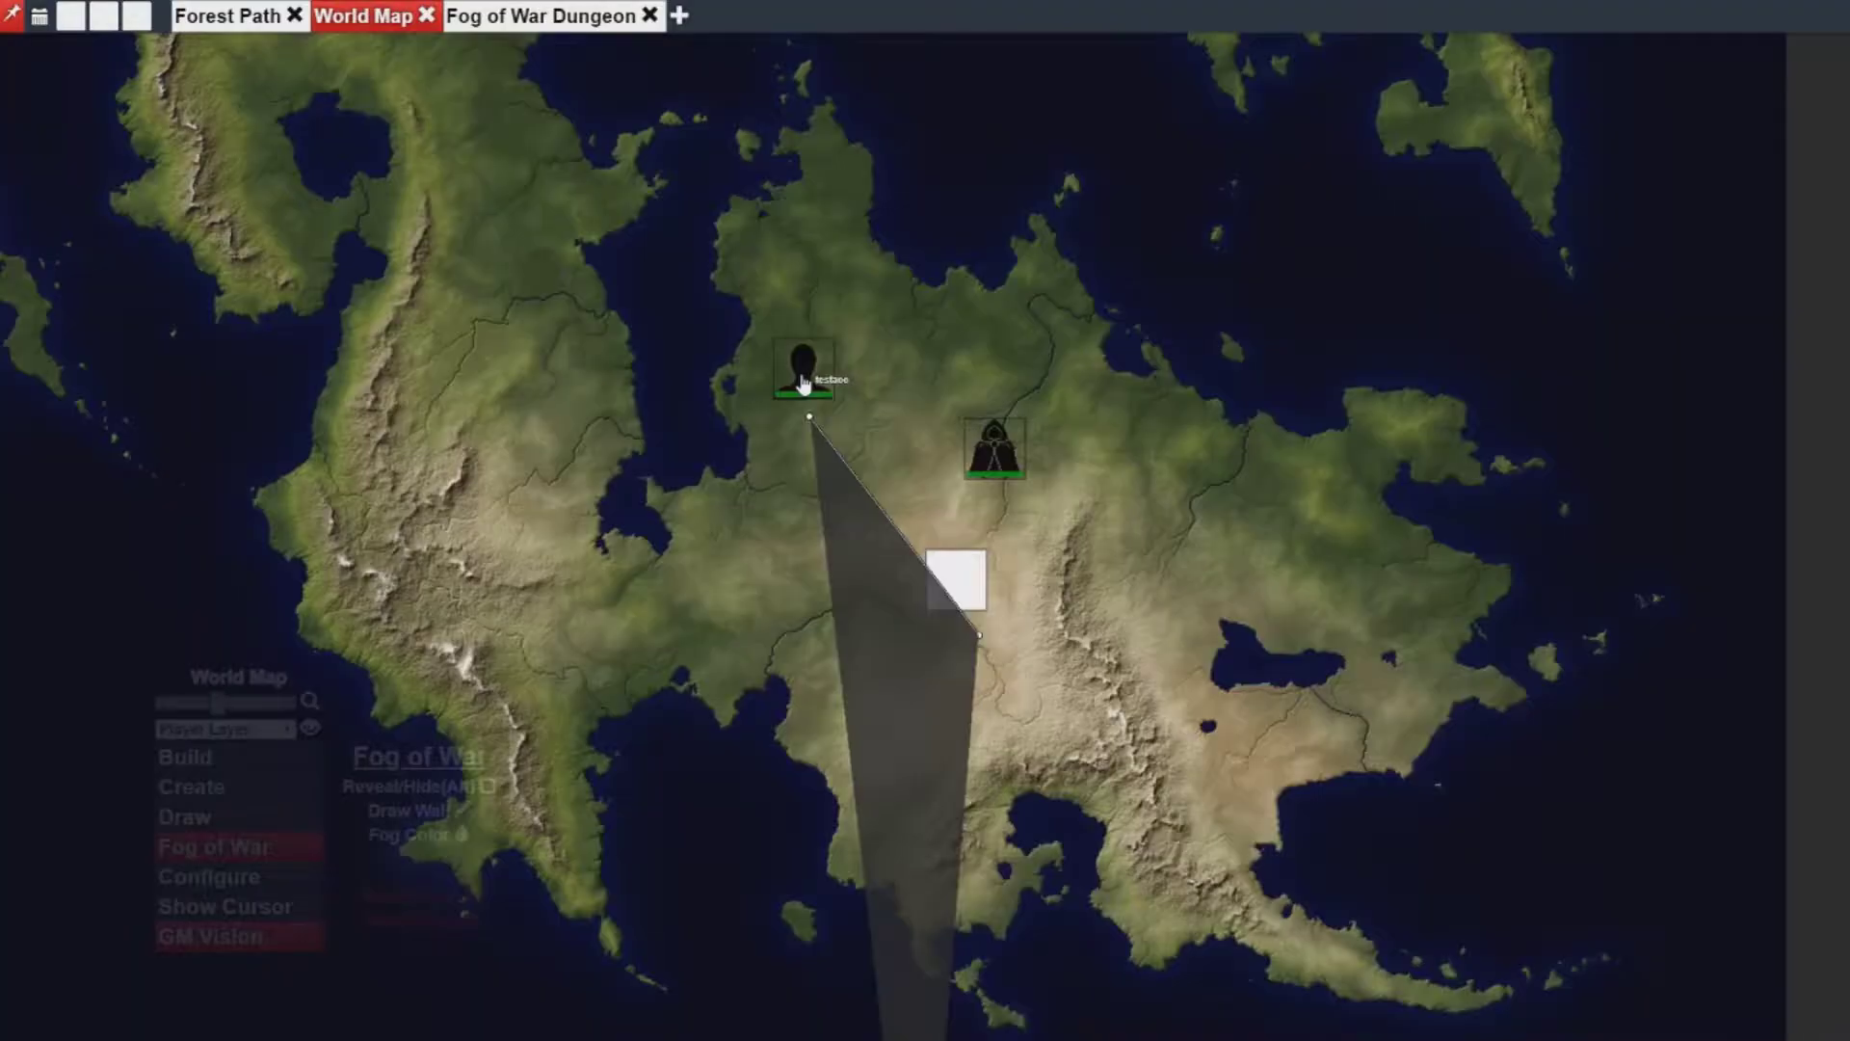
In the Game Master window, set the trusted player's individual right on the NPC to Visible.
click(988, 453)
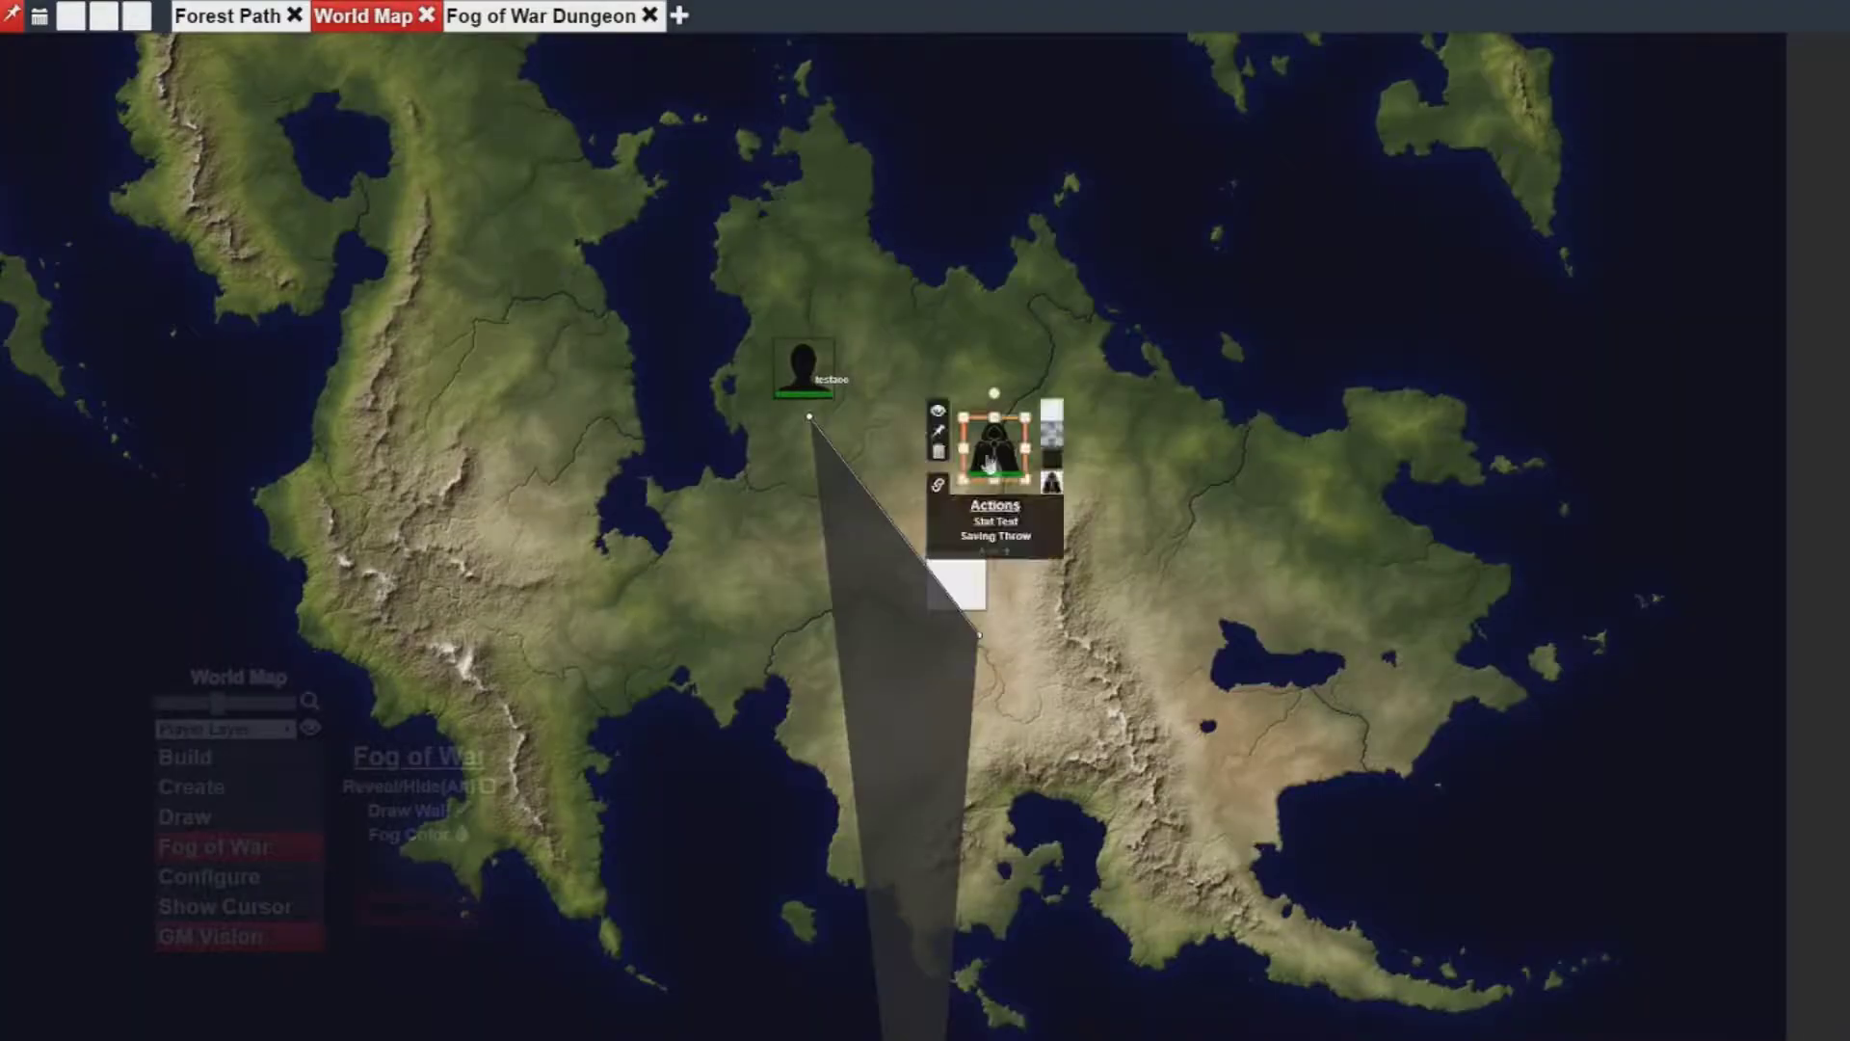
click(1052, 482)
click(1104, 641)
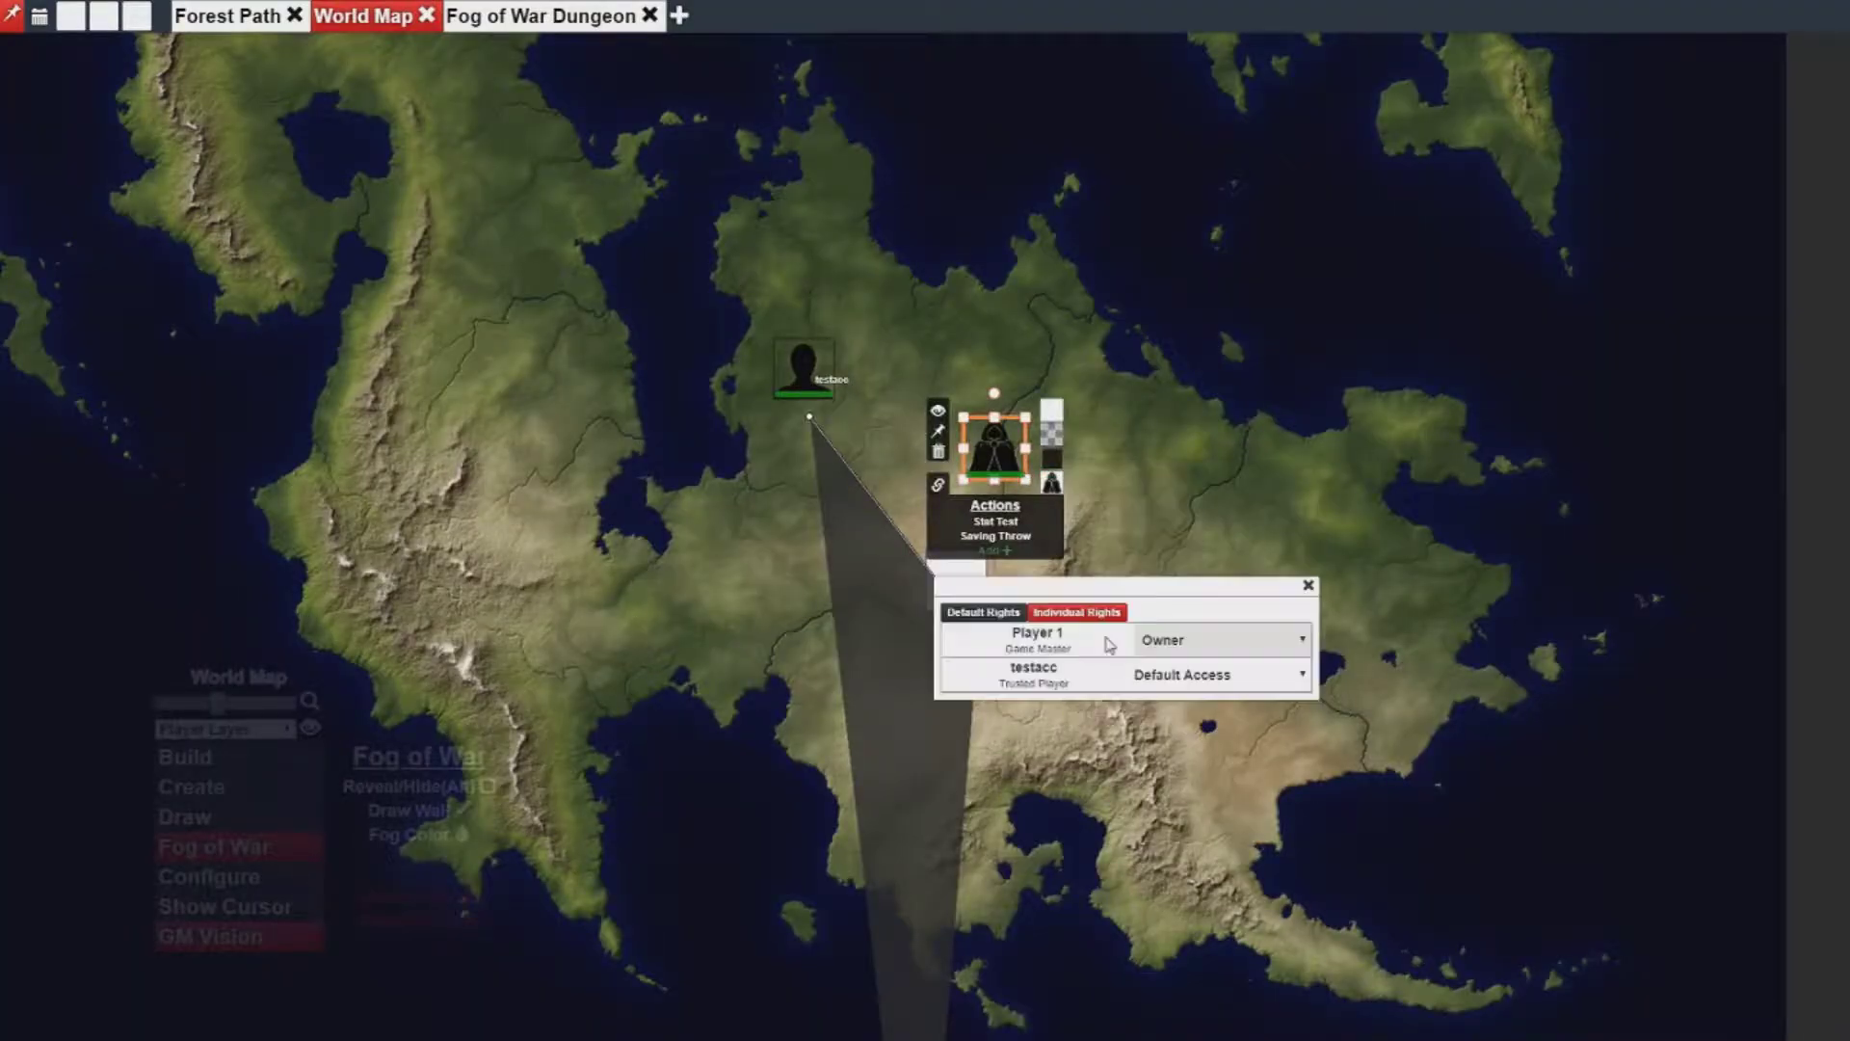
click(1191, 680)
click(1186, 756)
In the player's window, move the Player Character piece east towards the NPC, then back to just northwest of the wall's upper end.
click(1220, 489)
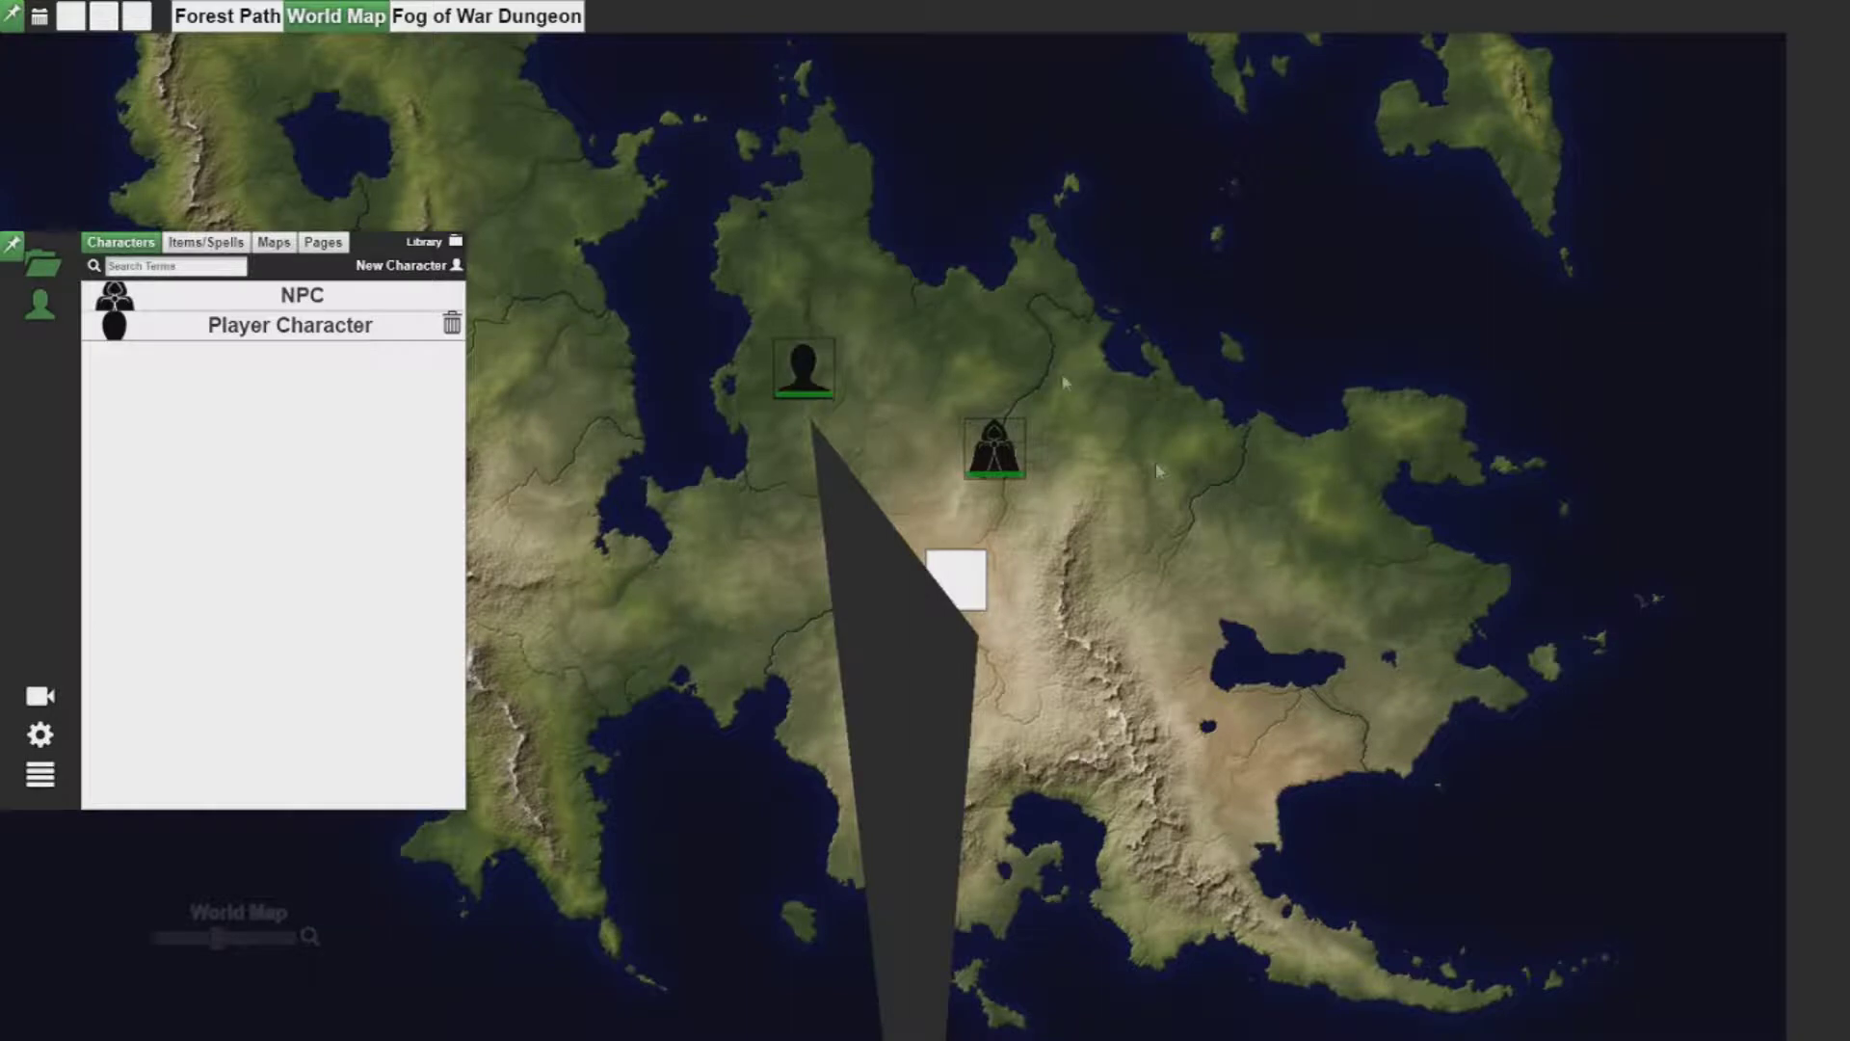
drag(807, 390, 901, 378)
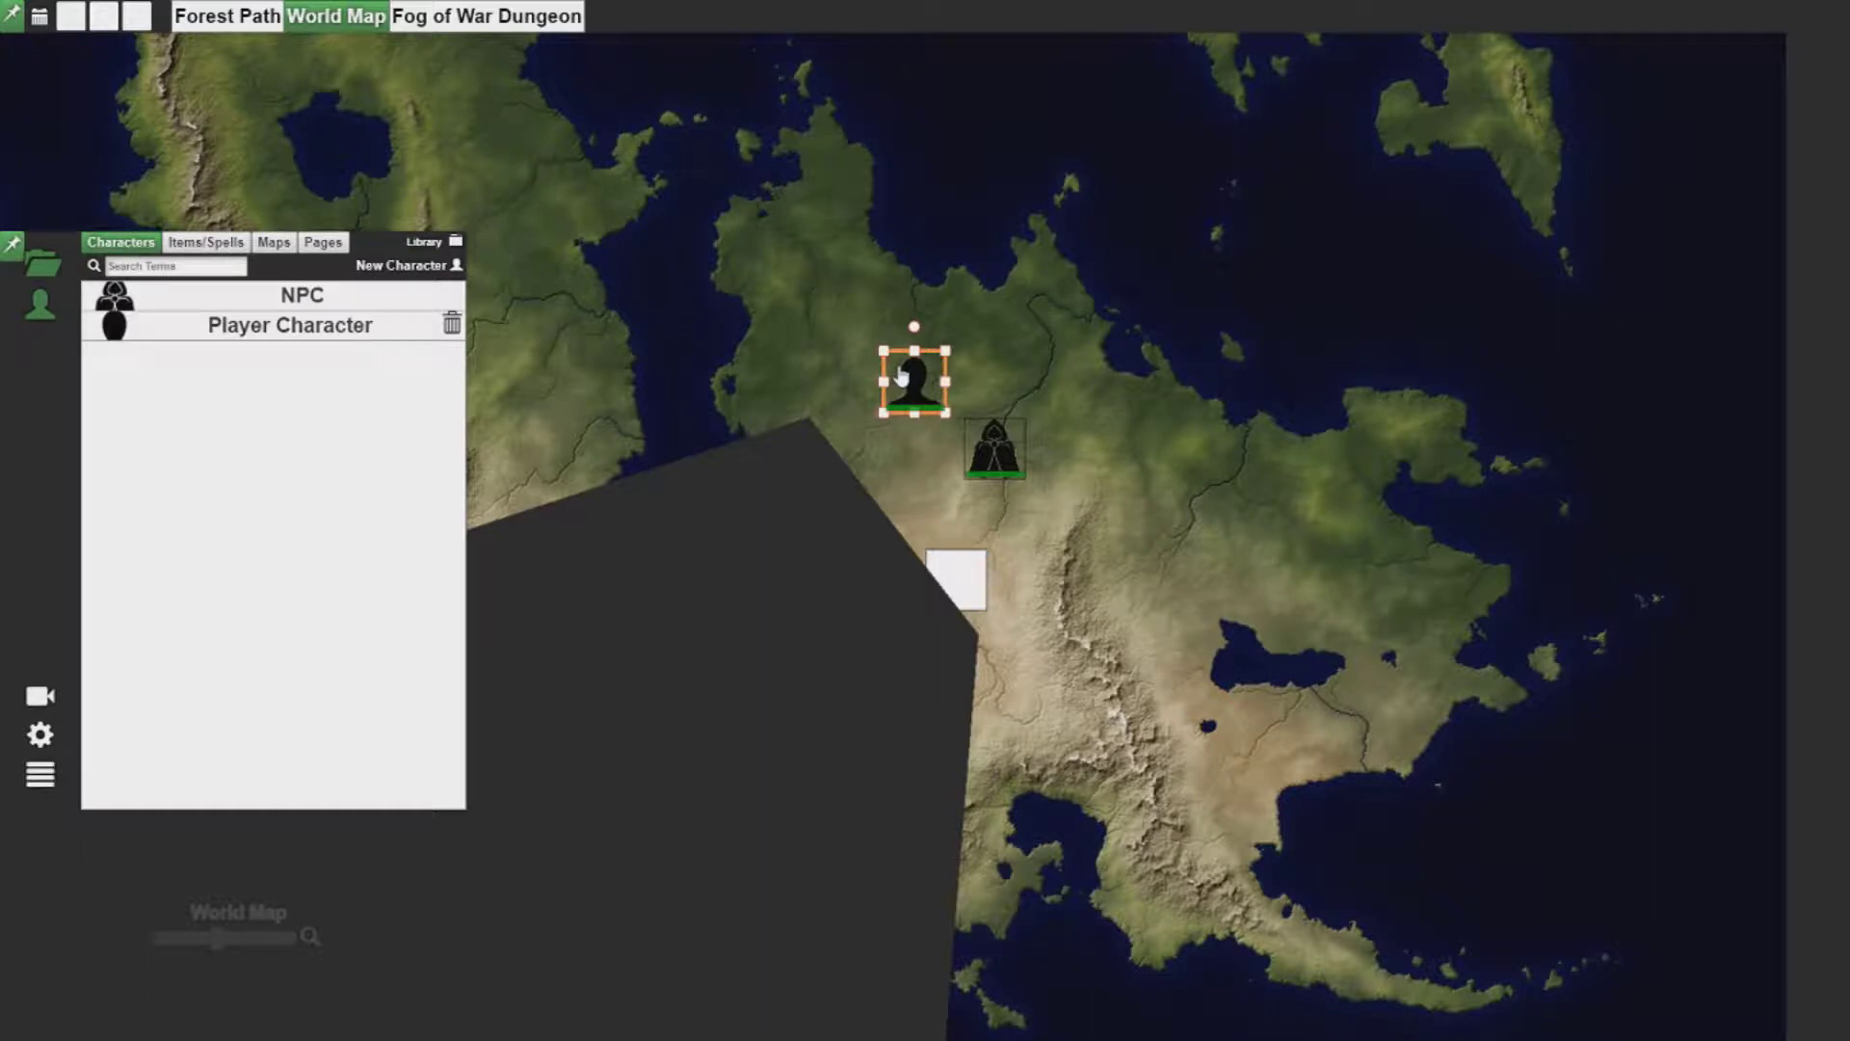
drag(901, 378, 776, 345)
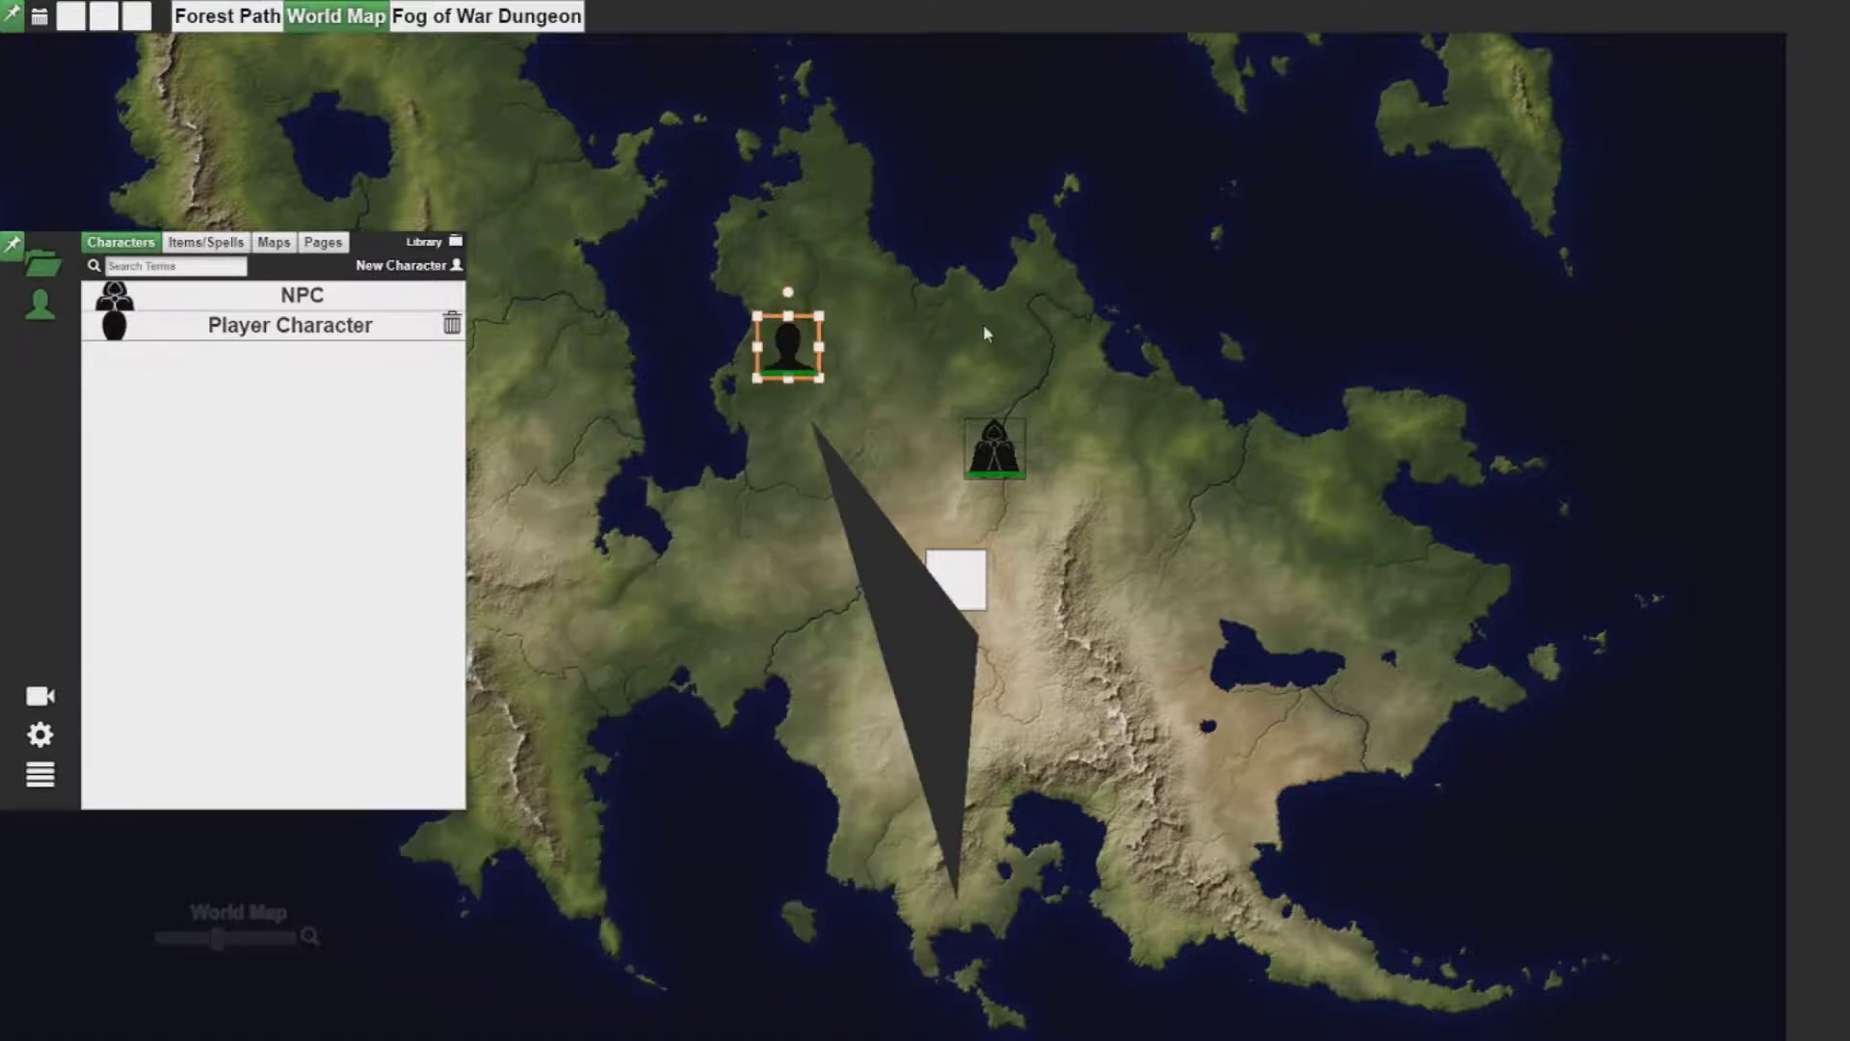
click(940, 335)
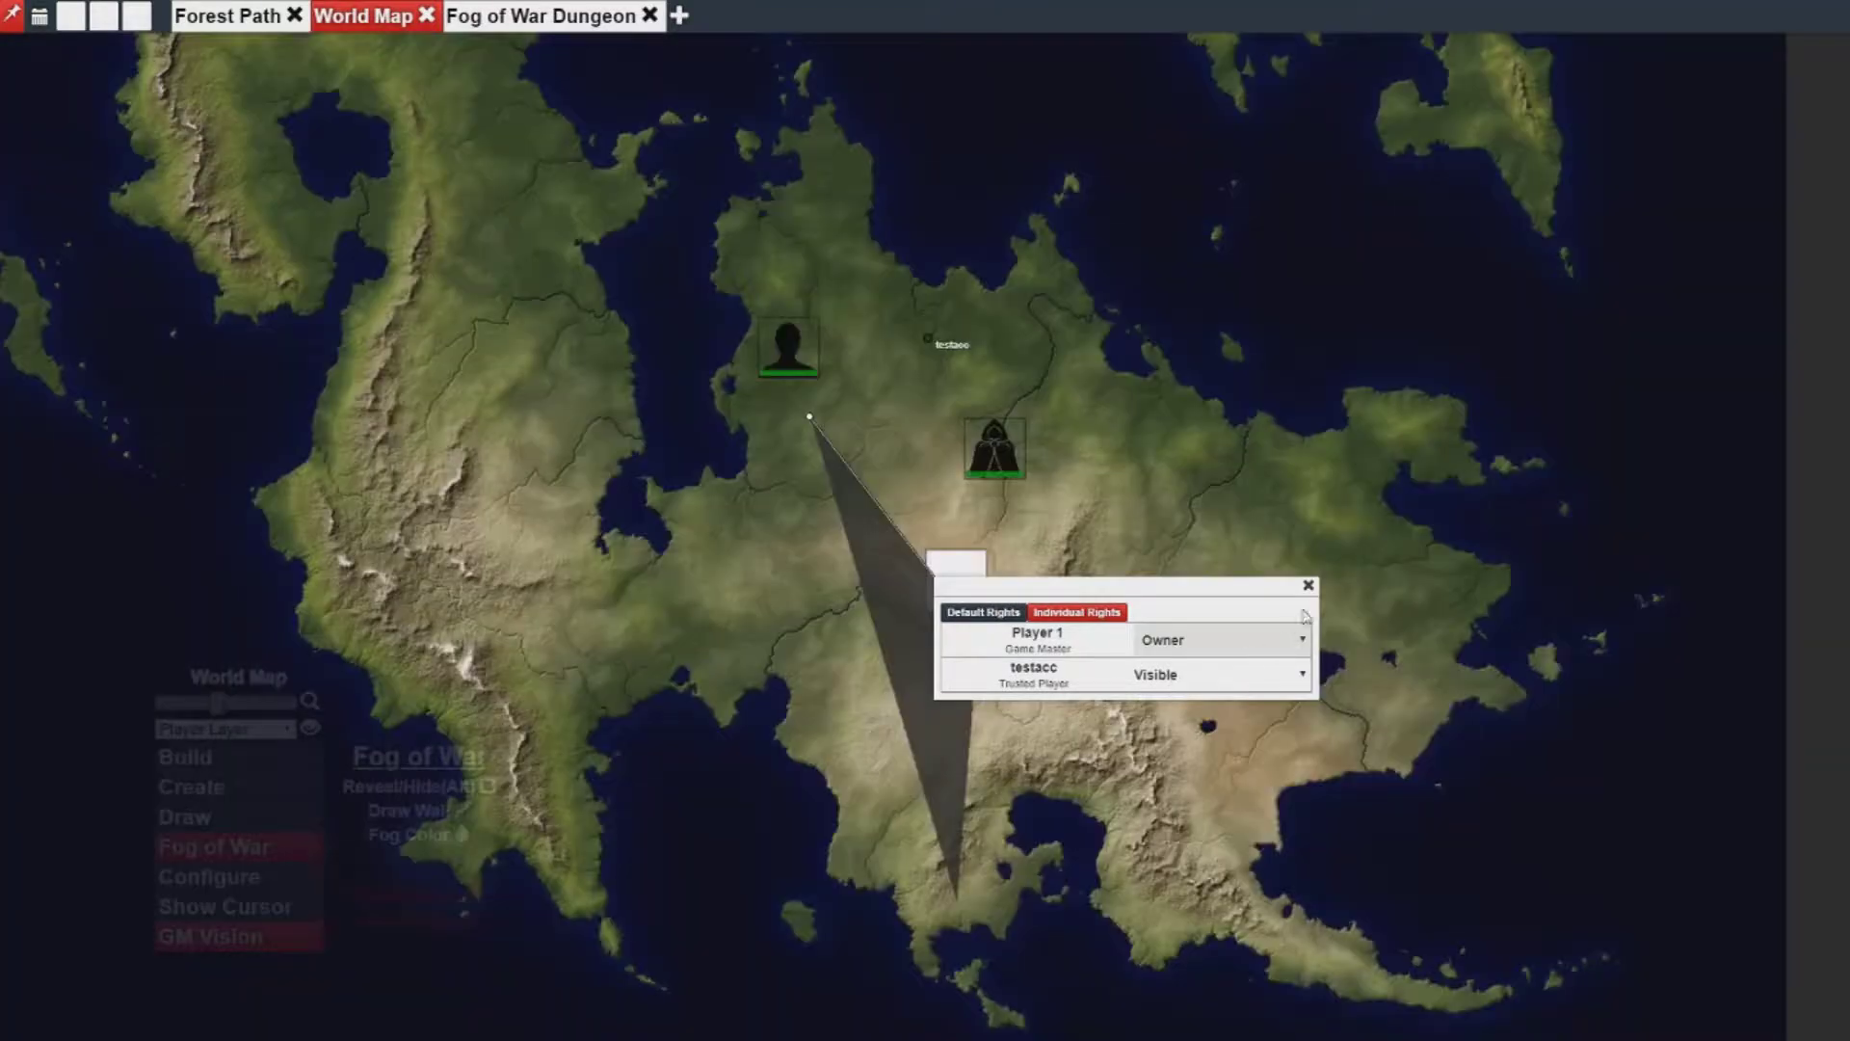
Back in the Game Master window, close the NPC rights and open the Player Character's default rights beside its sheet.
click(1308, 585)
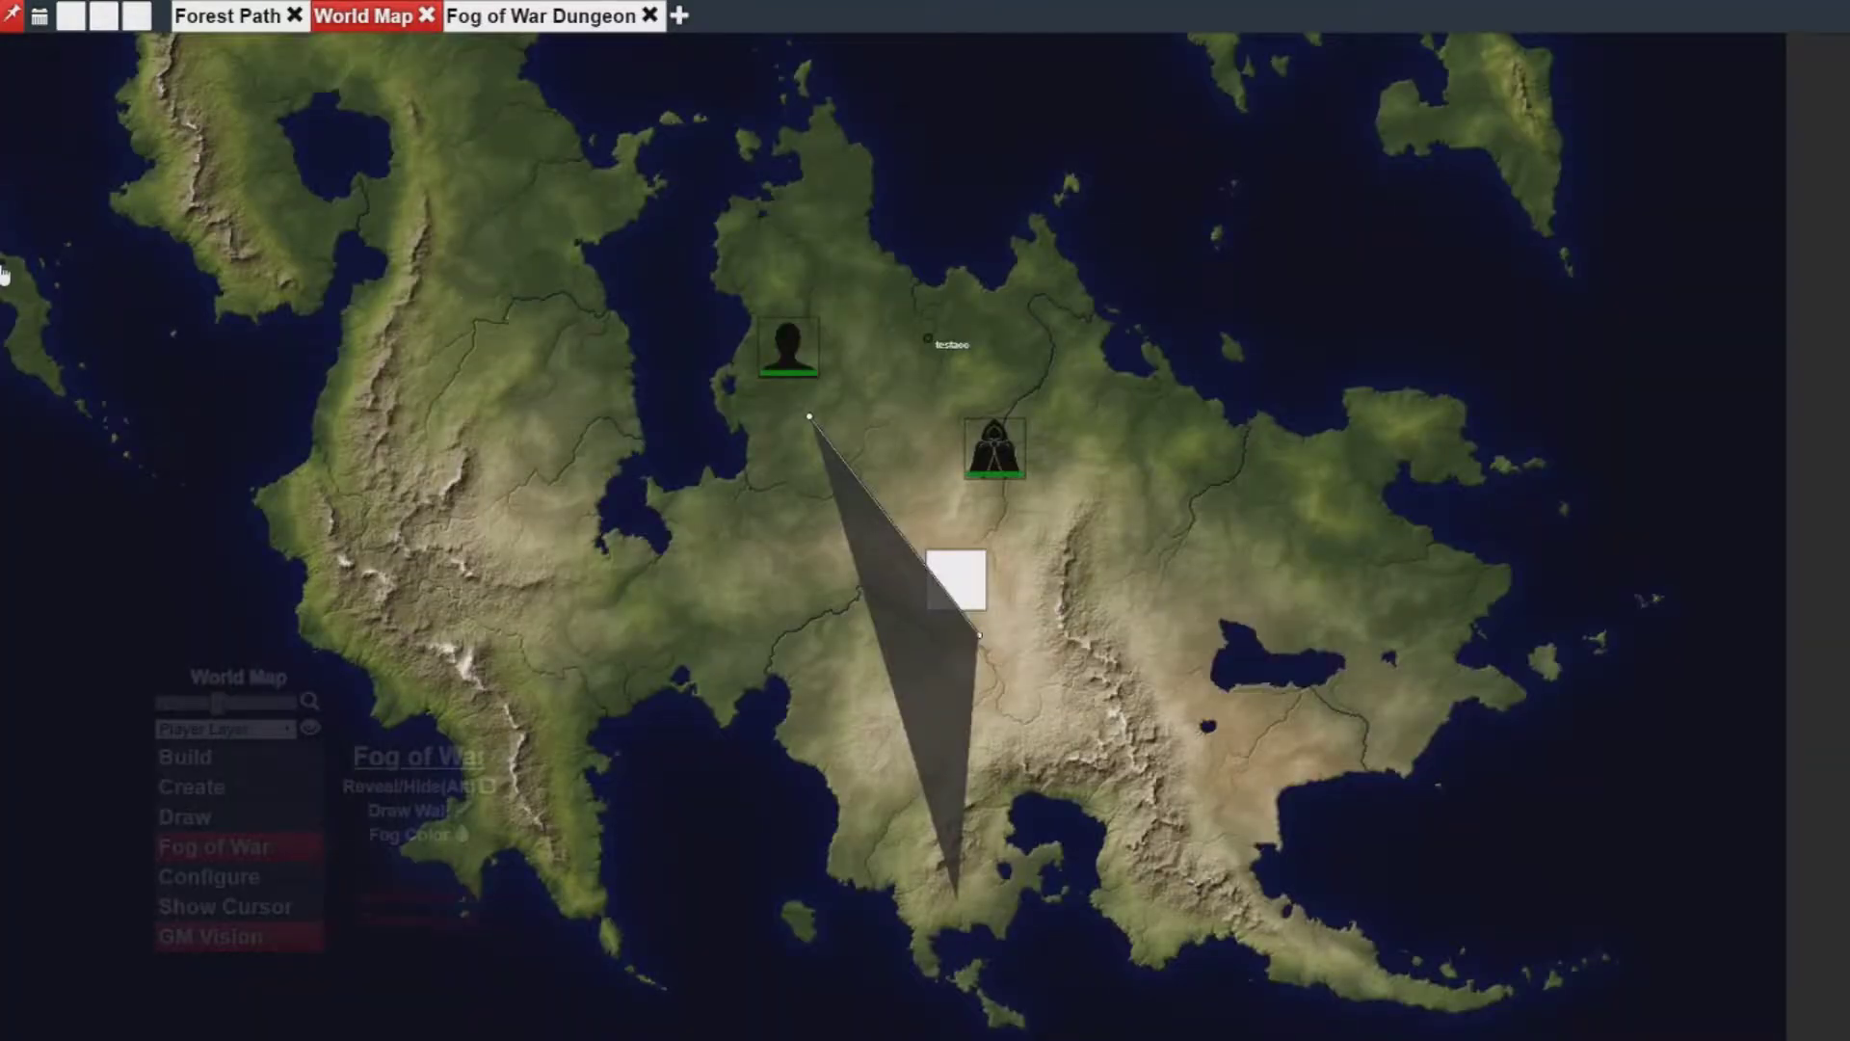
mouse_move(5, 355)
click(50, 262)
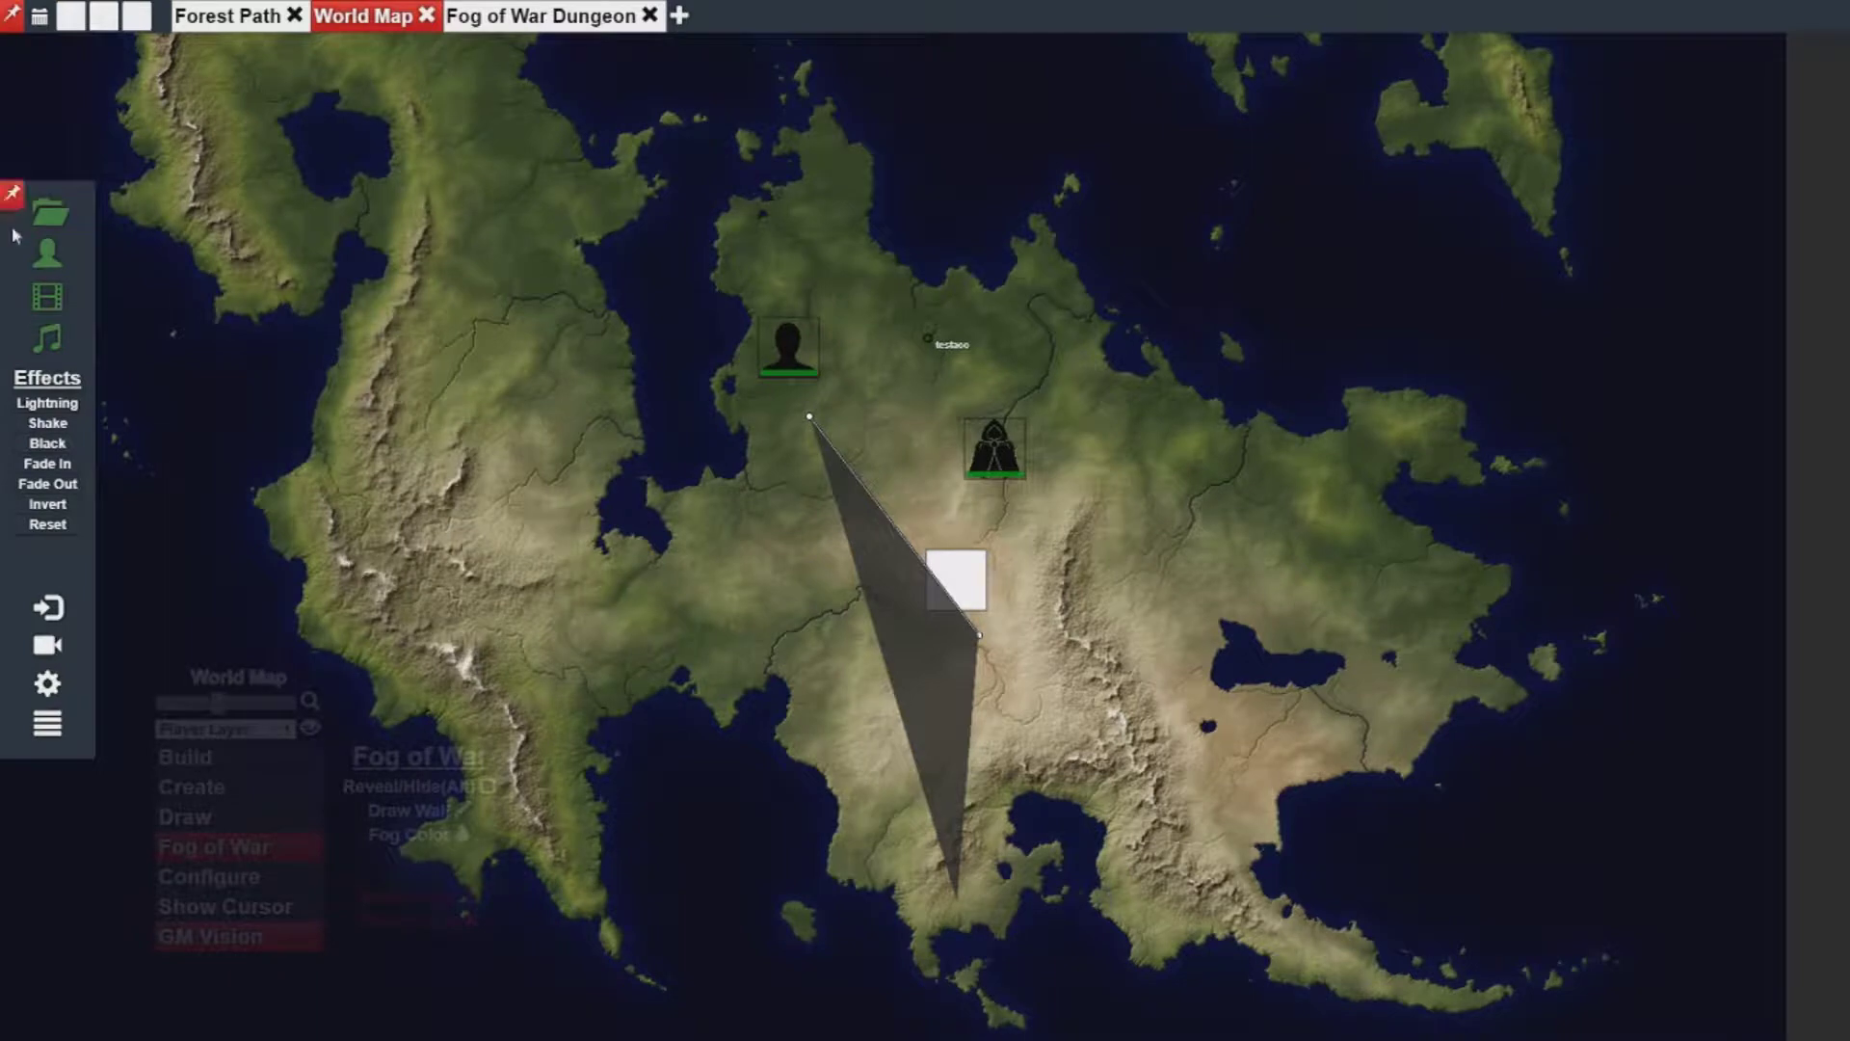
click(46, 252)
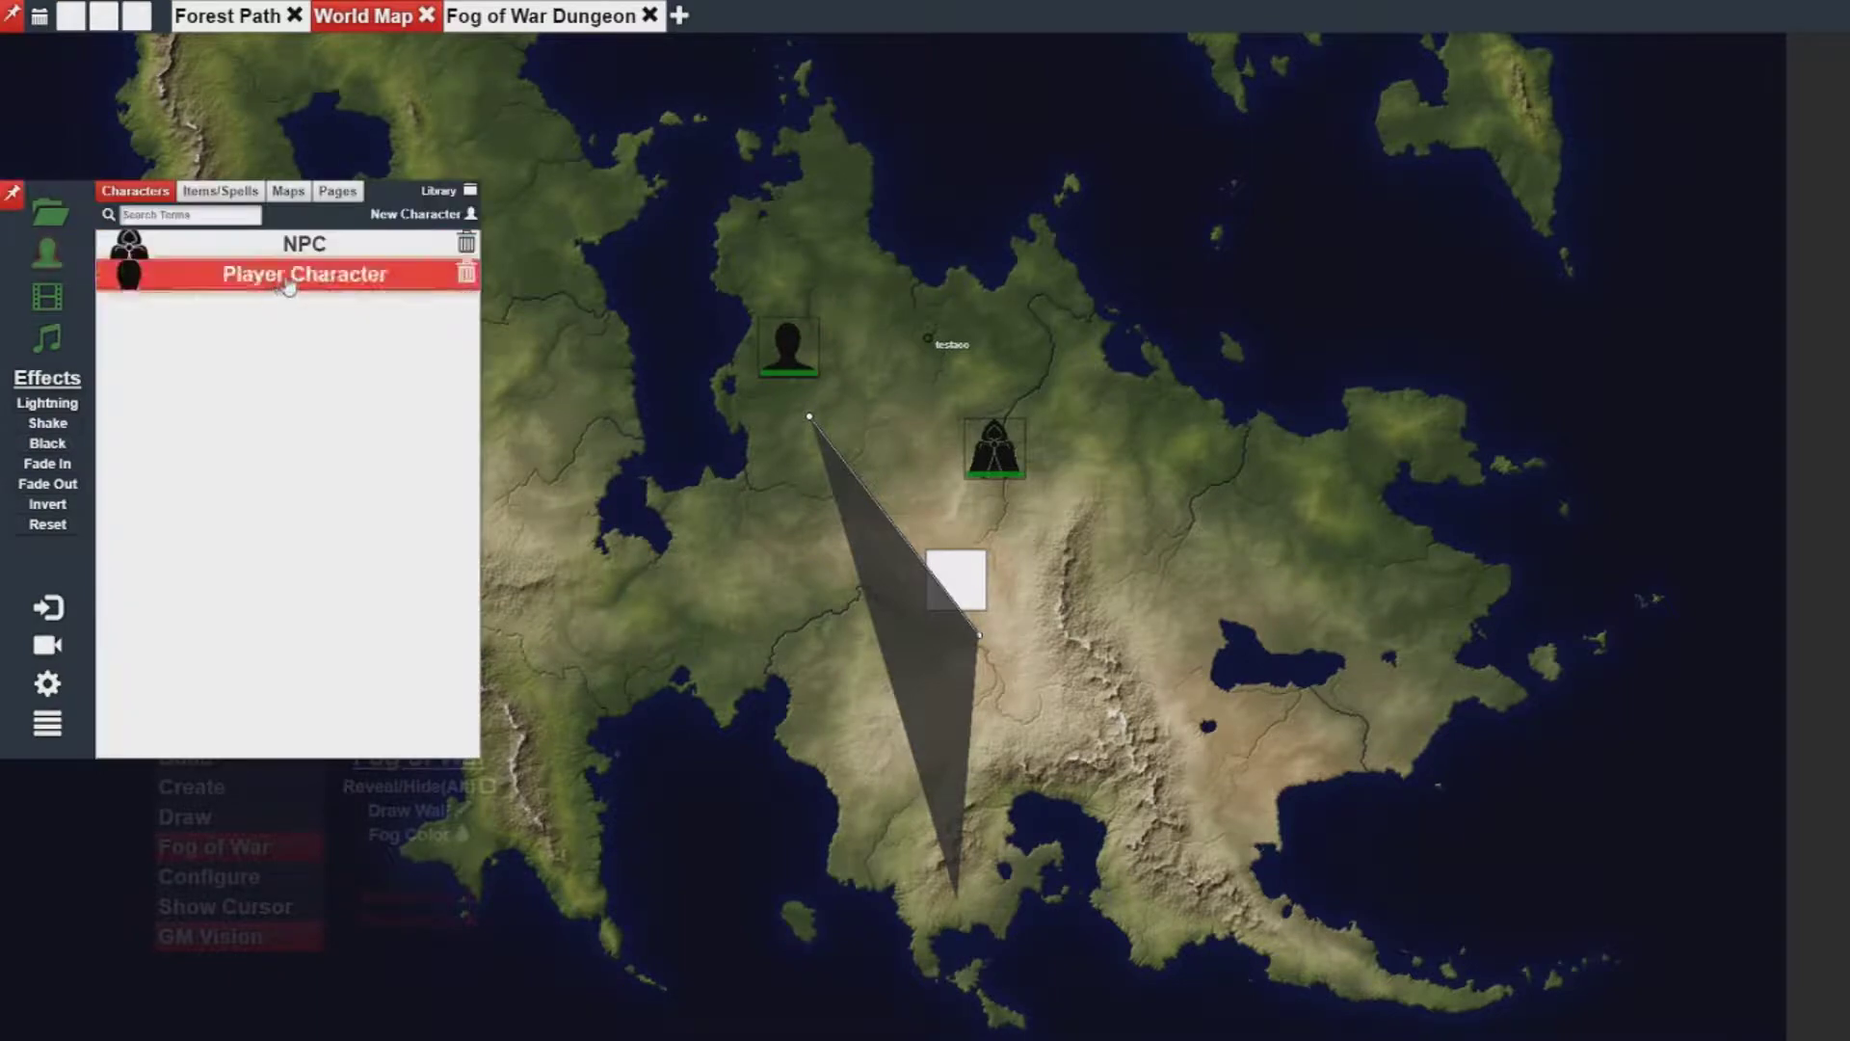
click(333, 280)
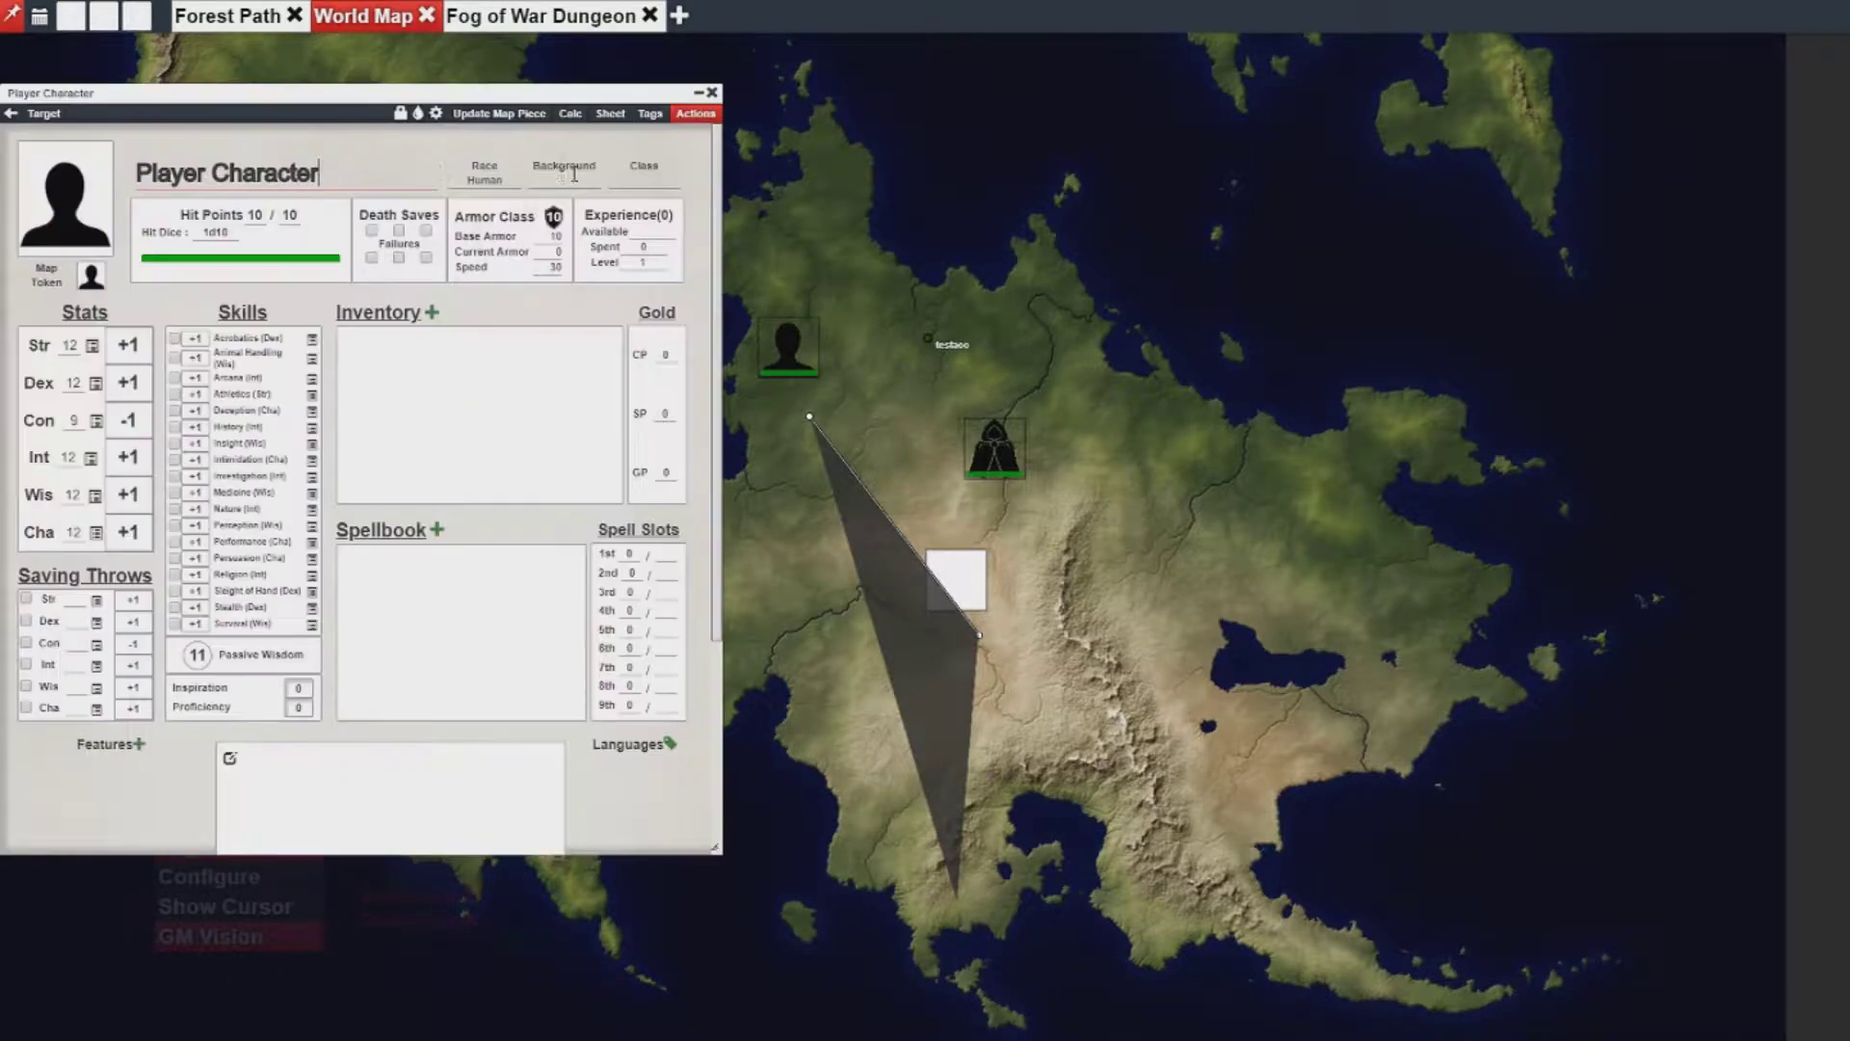
click(400, 114)
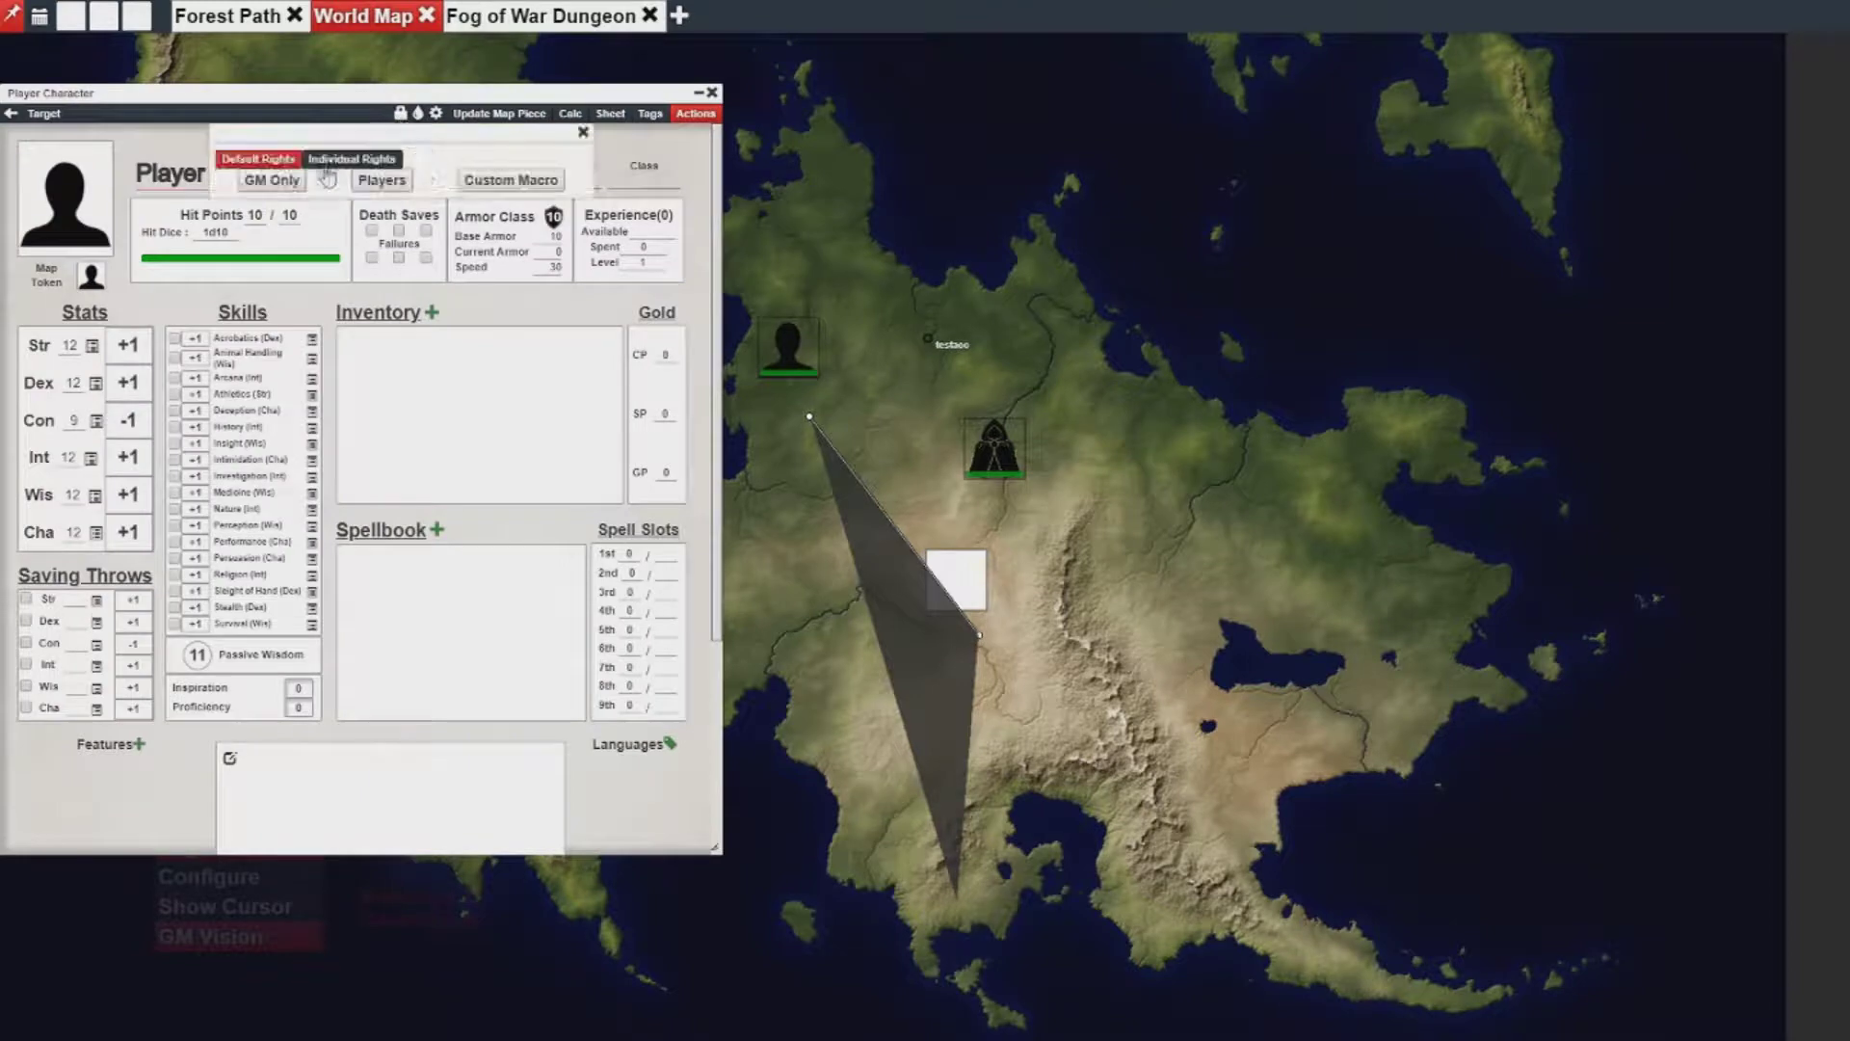
drag(412, 155, 901, 453)
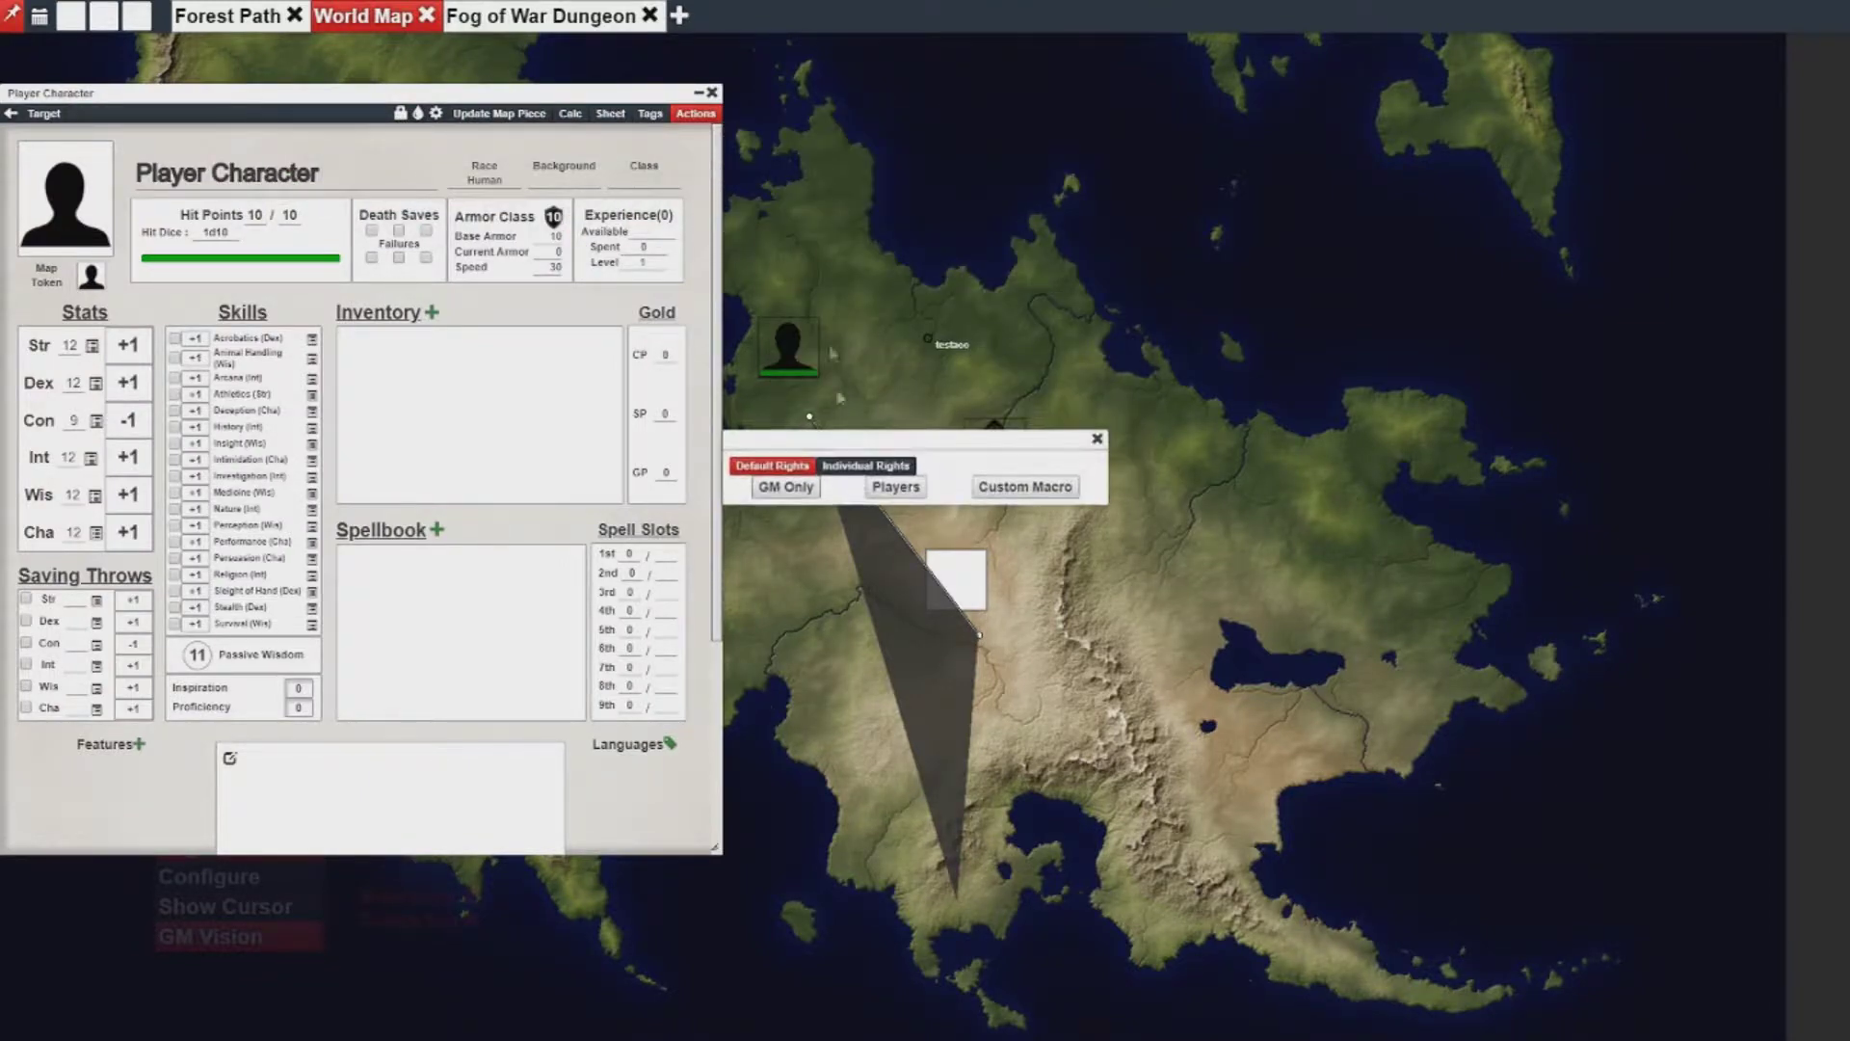
Close the character sheet, review the GM Only, Players and Custom Macro default rights options, and close the rights window.
click(711, 92)
drag(906, 451, 407, 434)
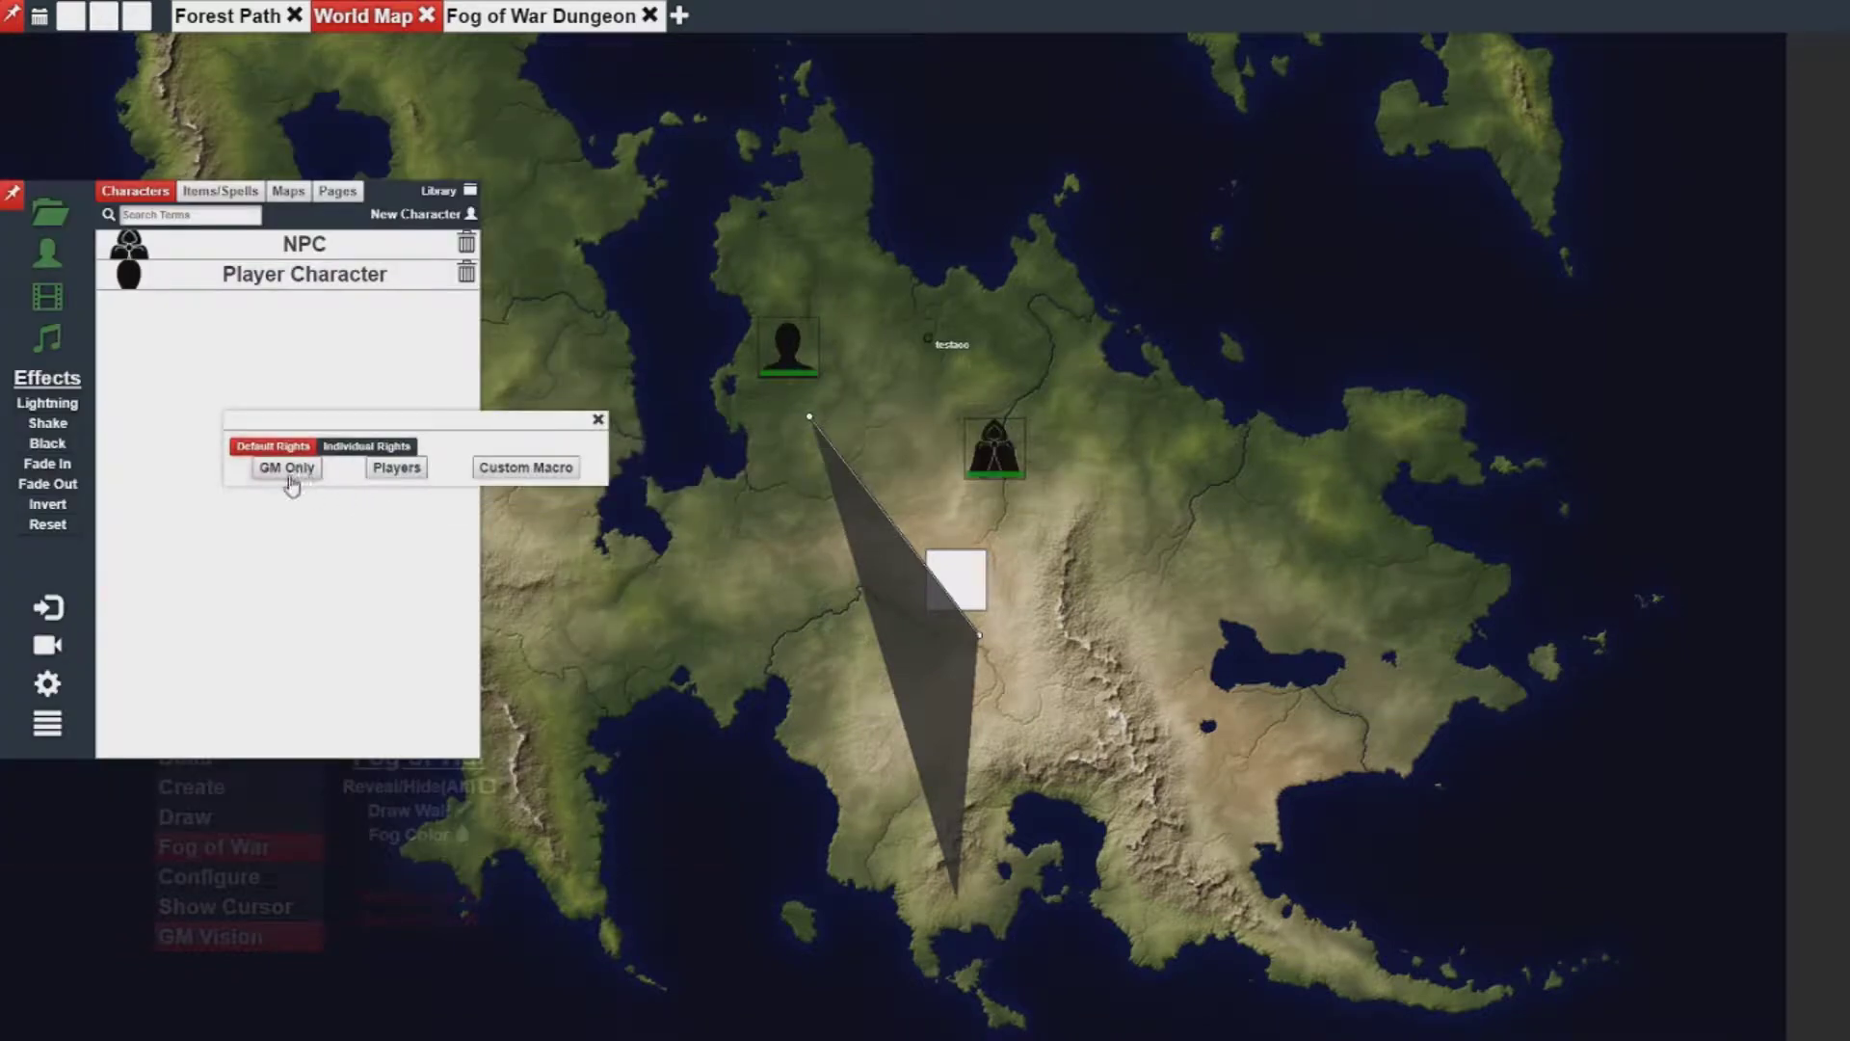
click(398, 468)
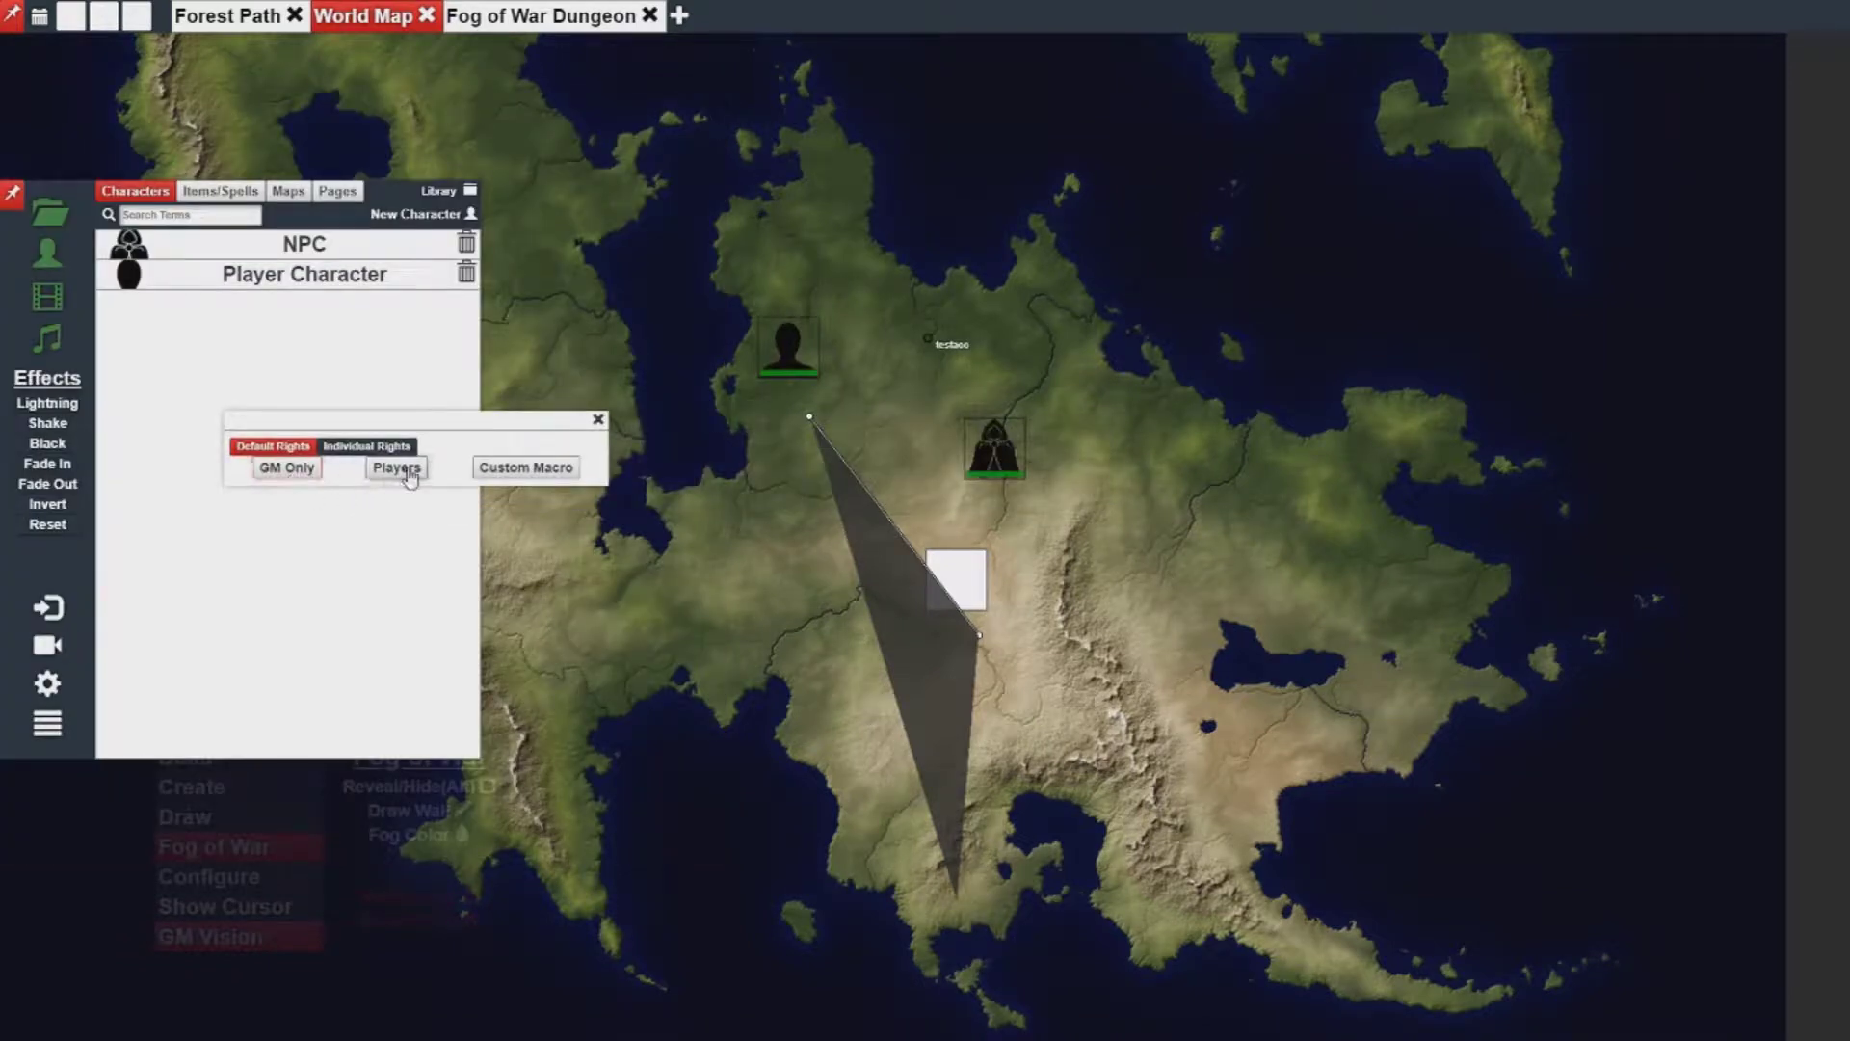
click(535, 472)
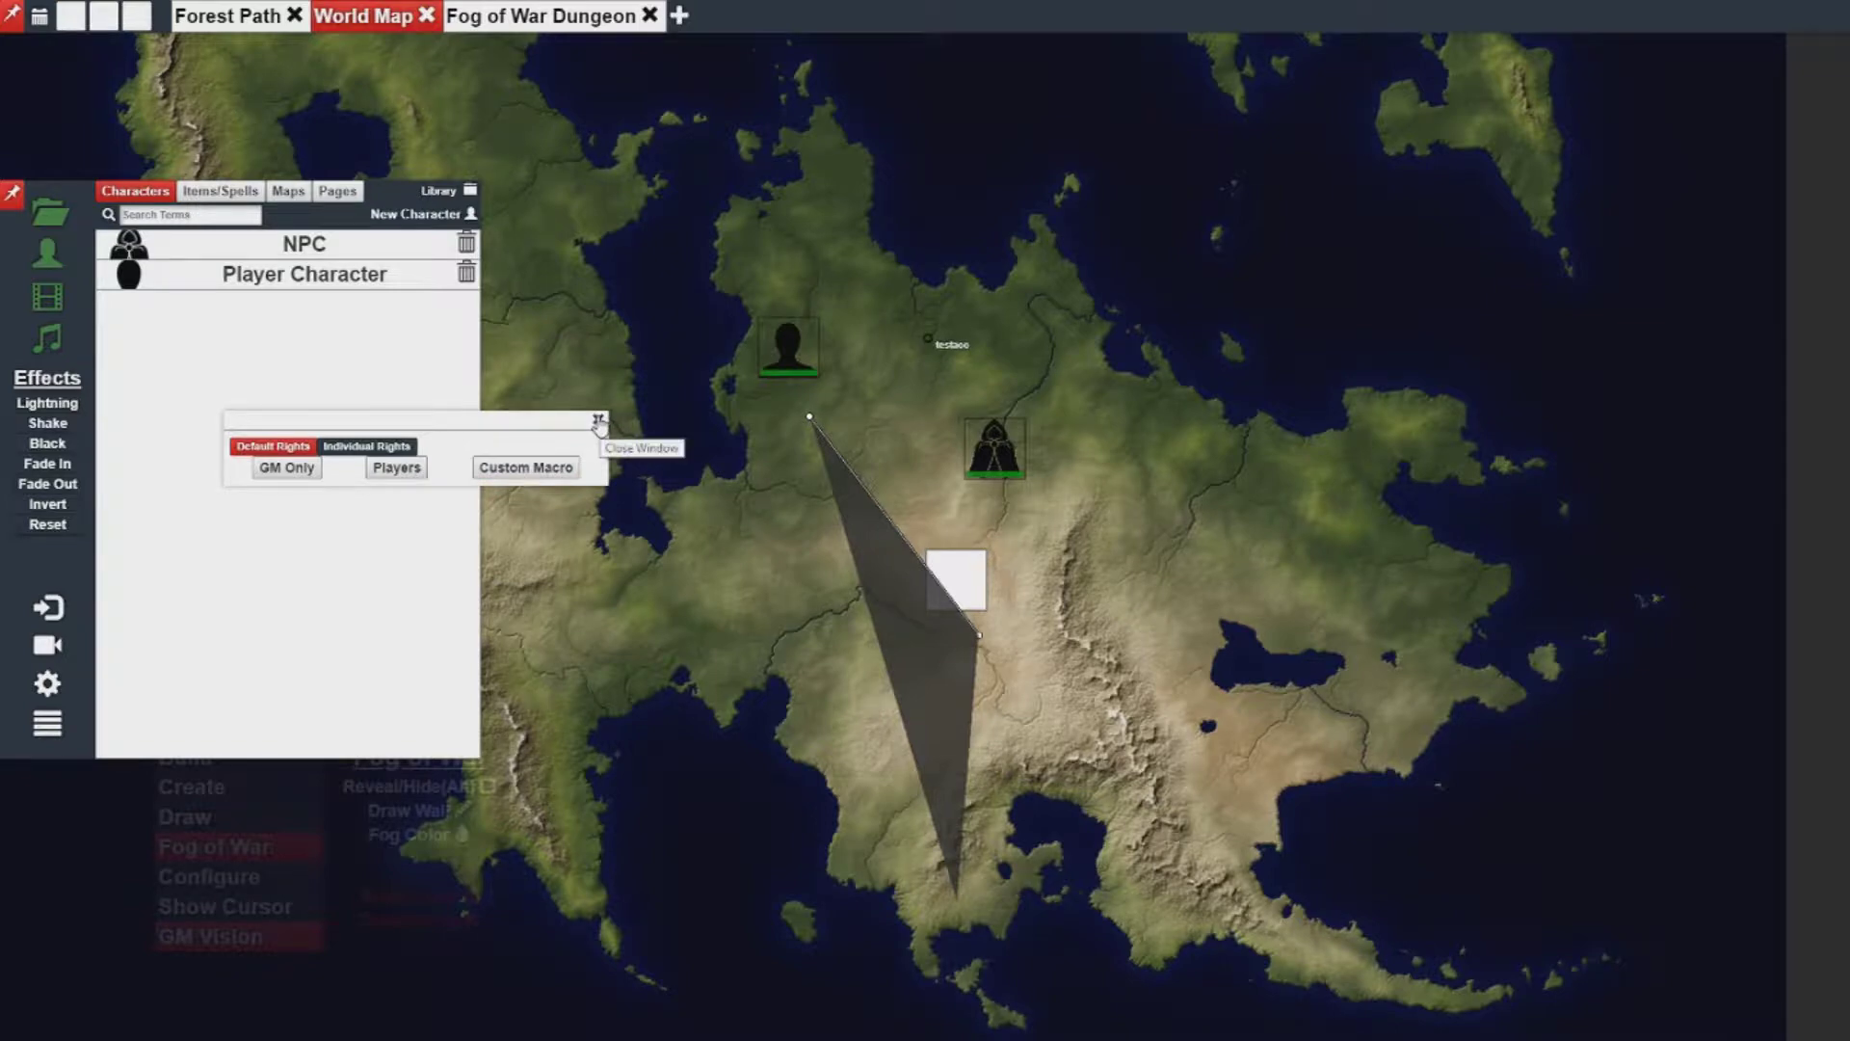
click(598, 421)
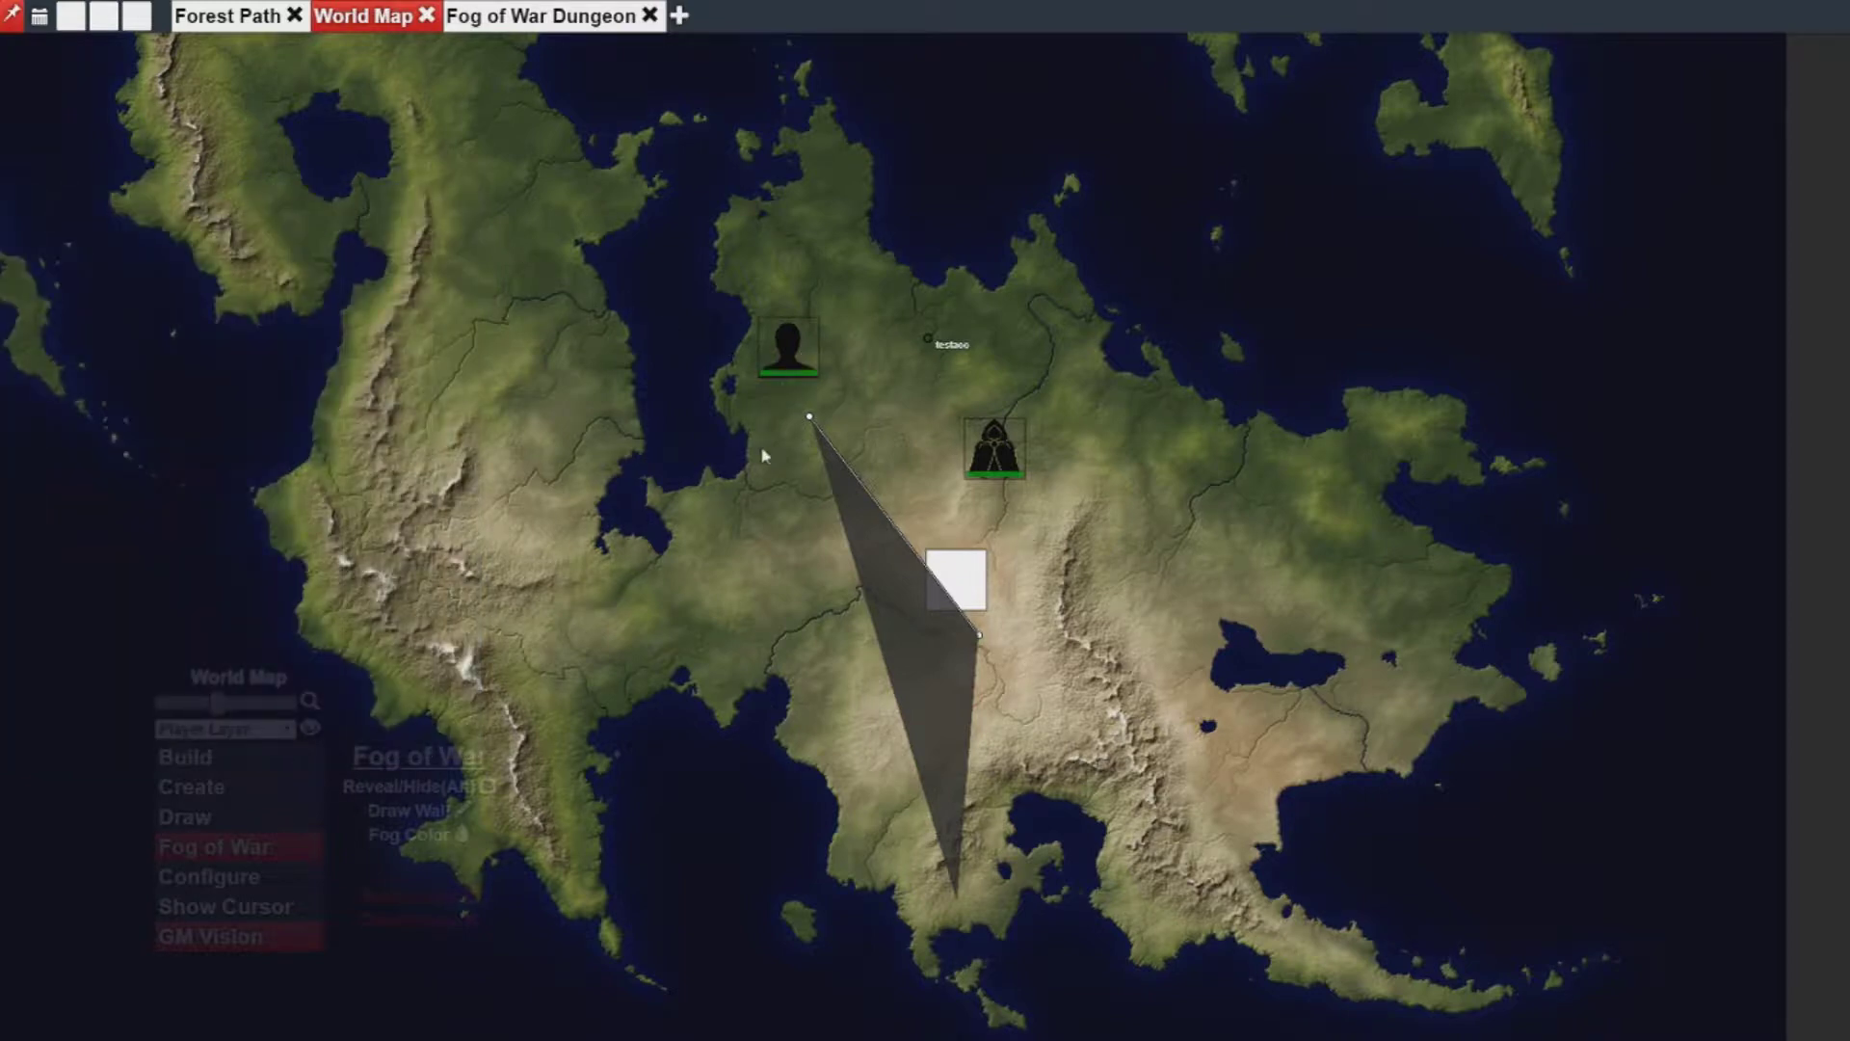
Open the Fog of War Dungeon tab's visibility settings and compare its default and individual rights.
right_click(539, 17)
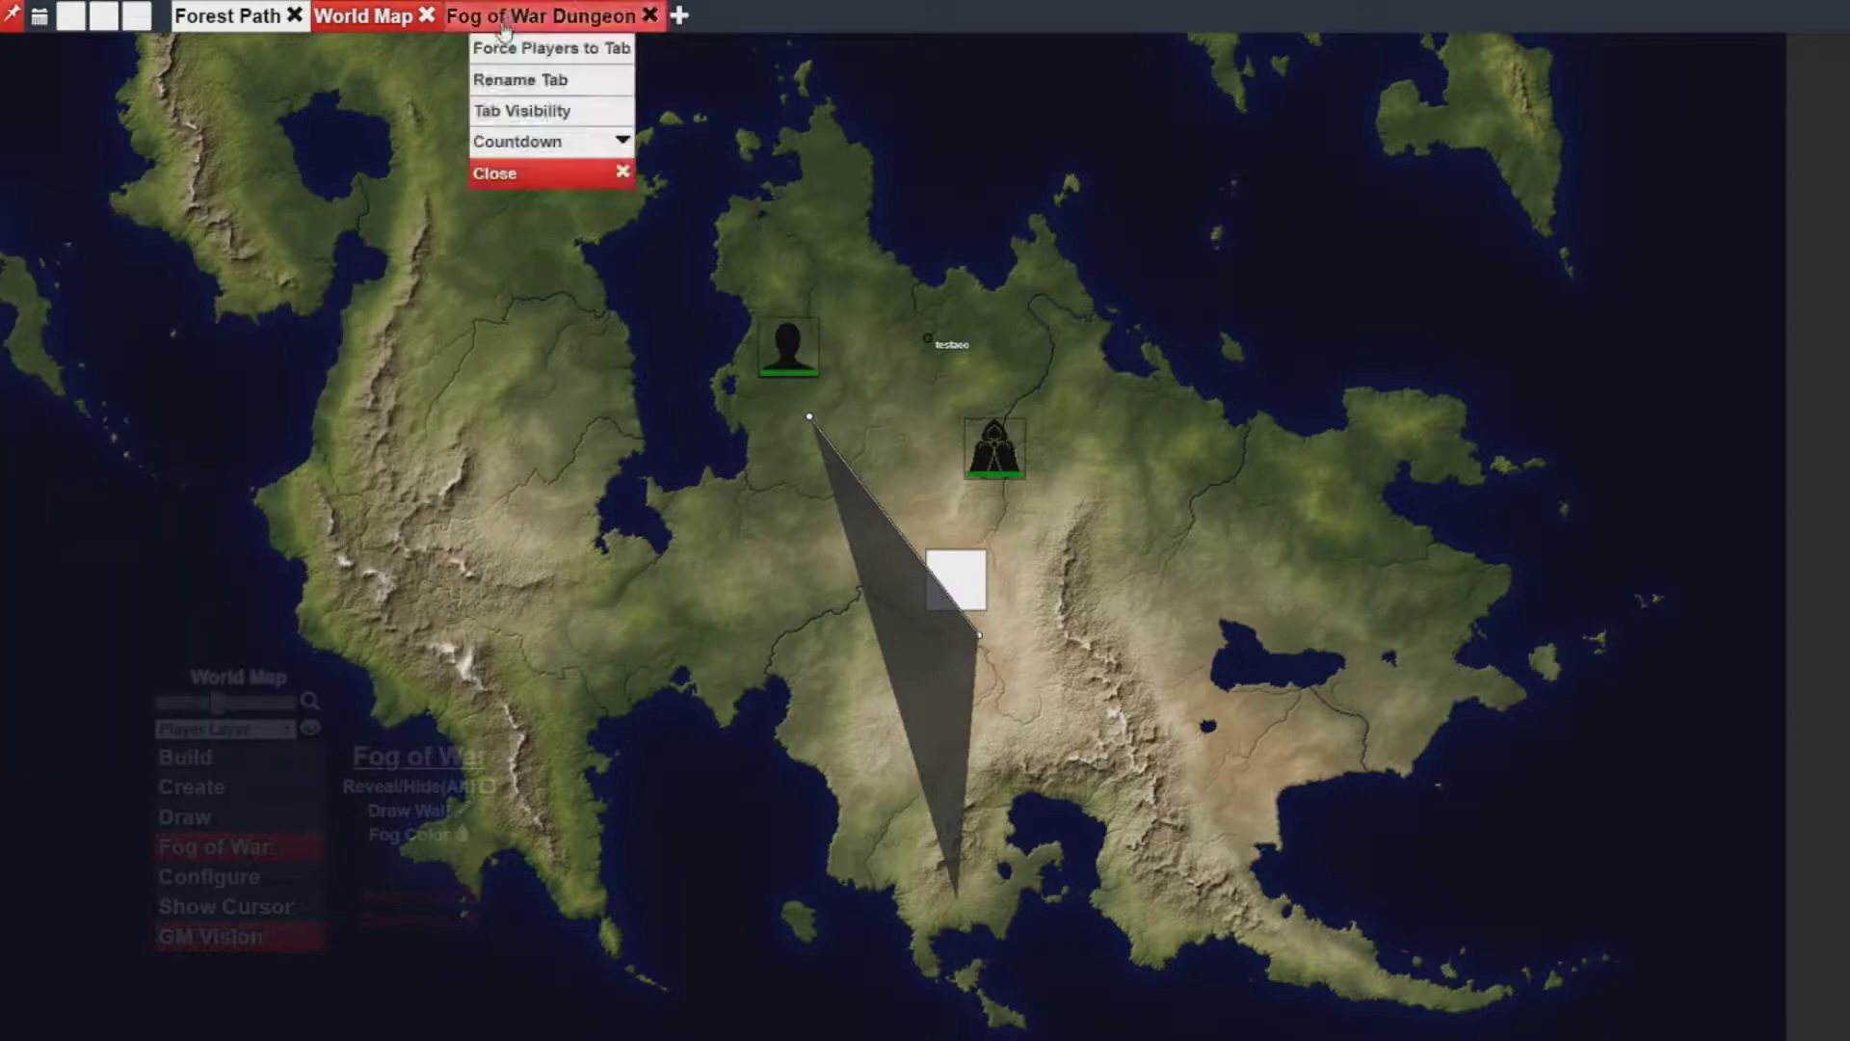
click(525, 114)
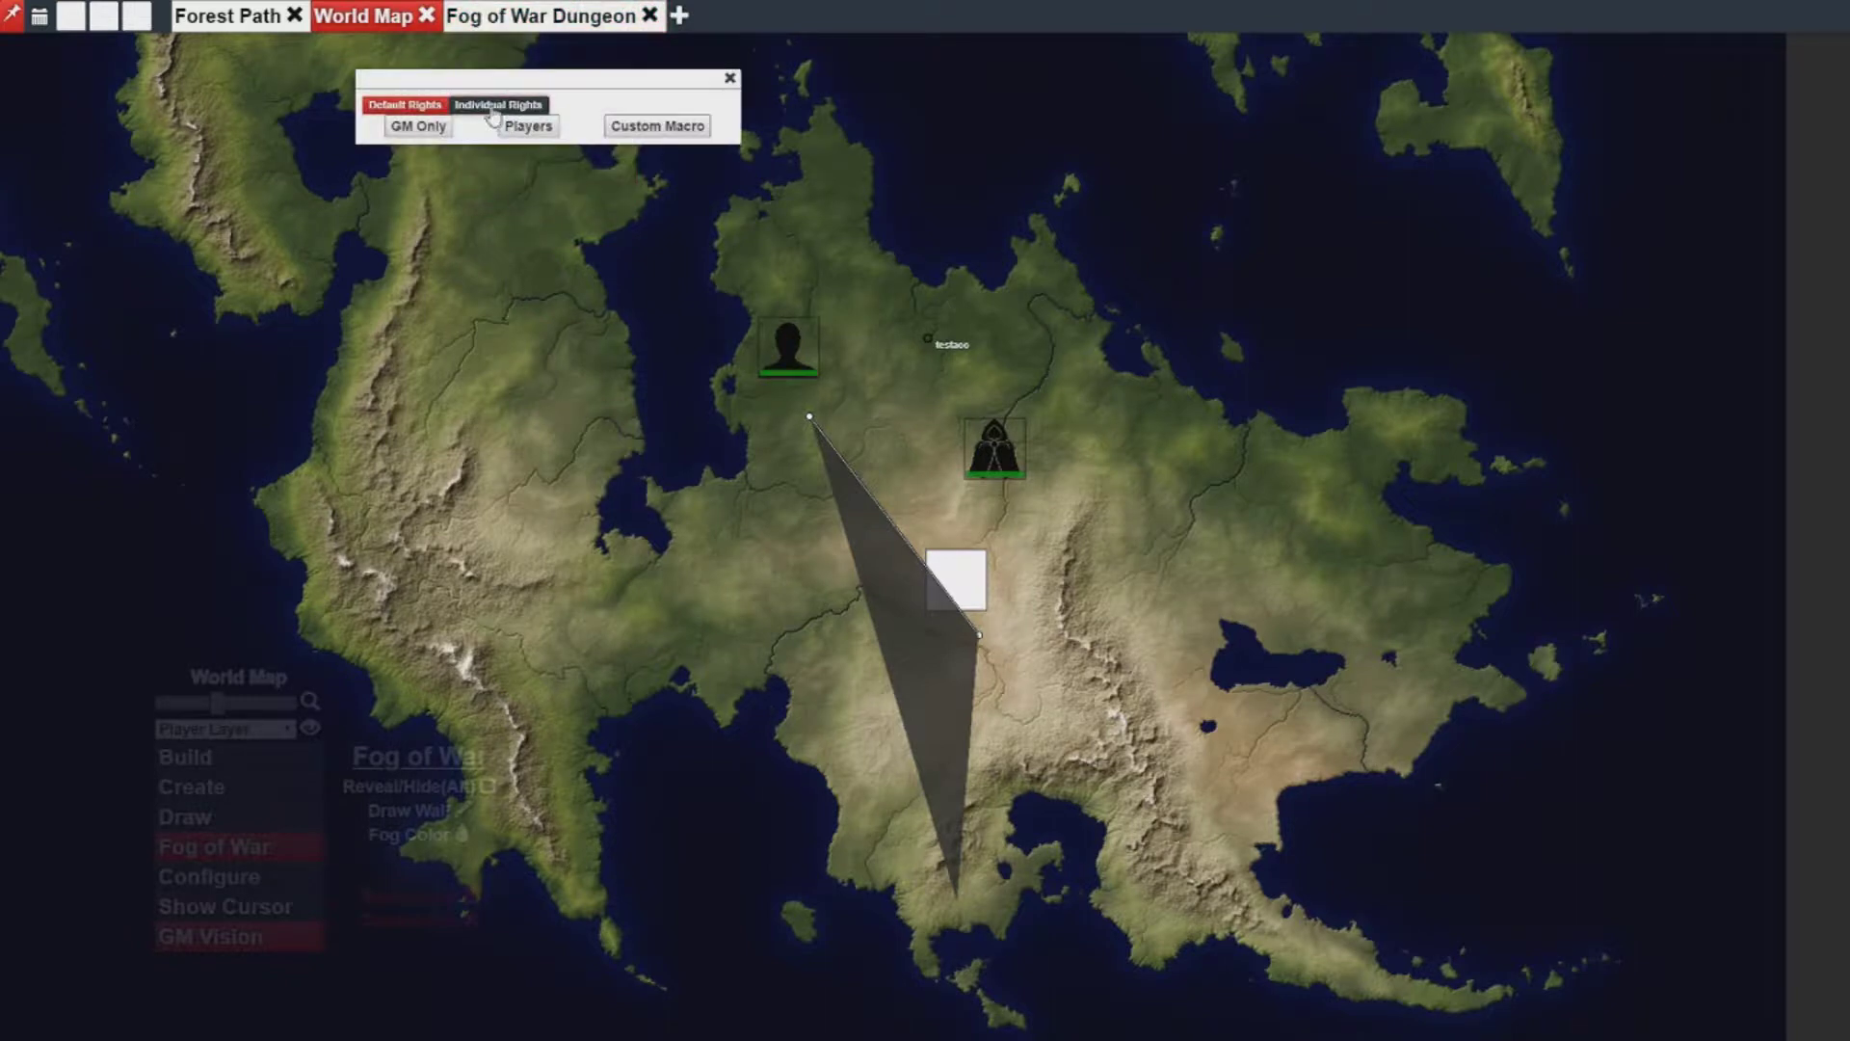
click(499, 105)
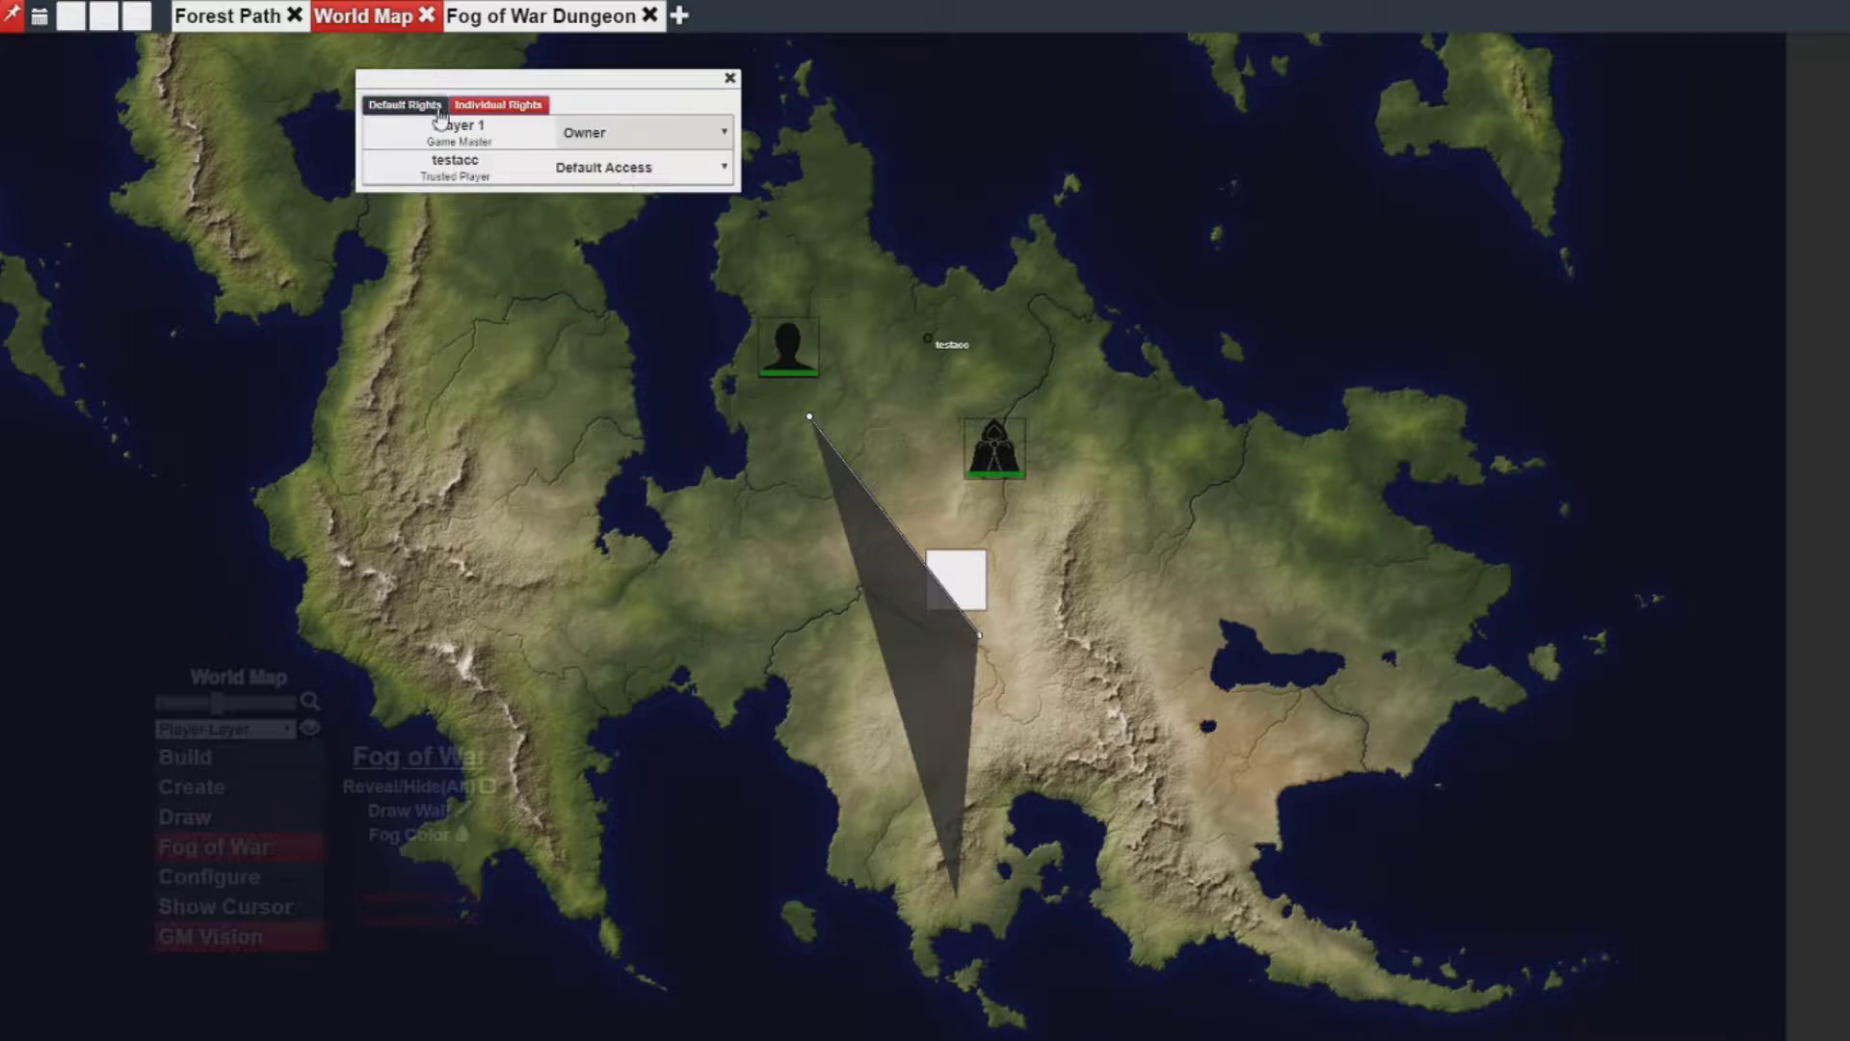
click(405, 105)
click(475, 106)
drag(574, 79, 482, 46)
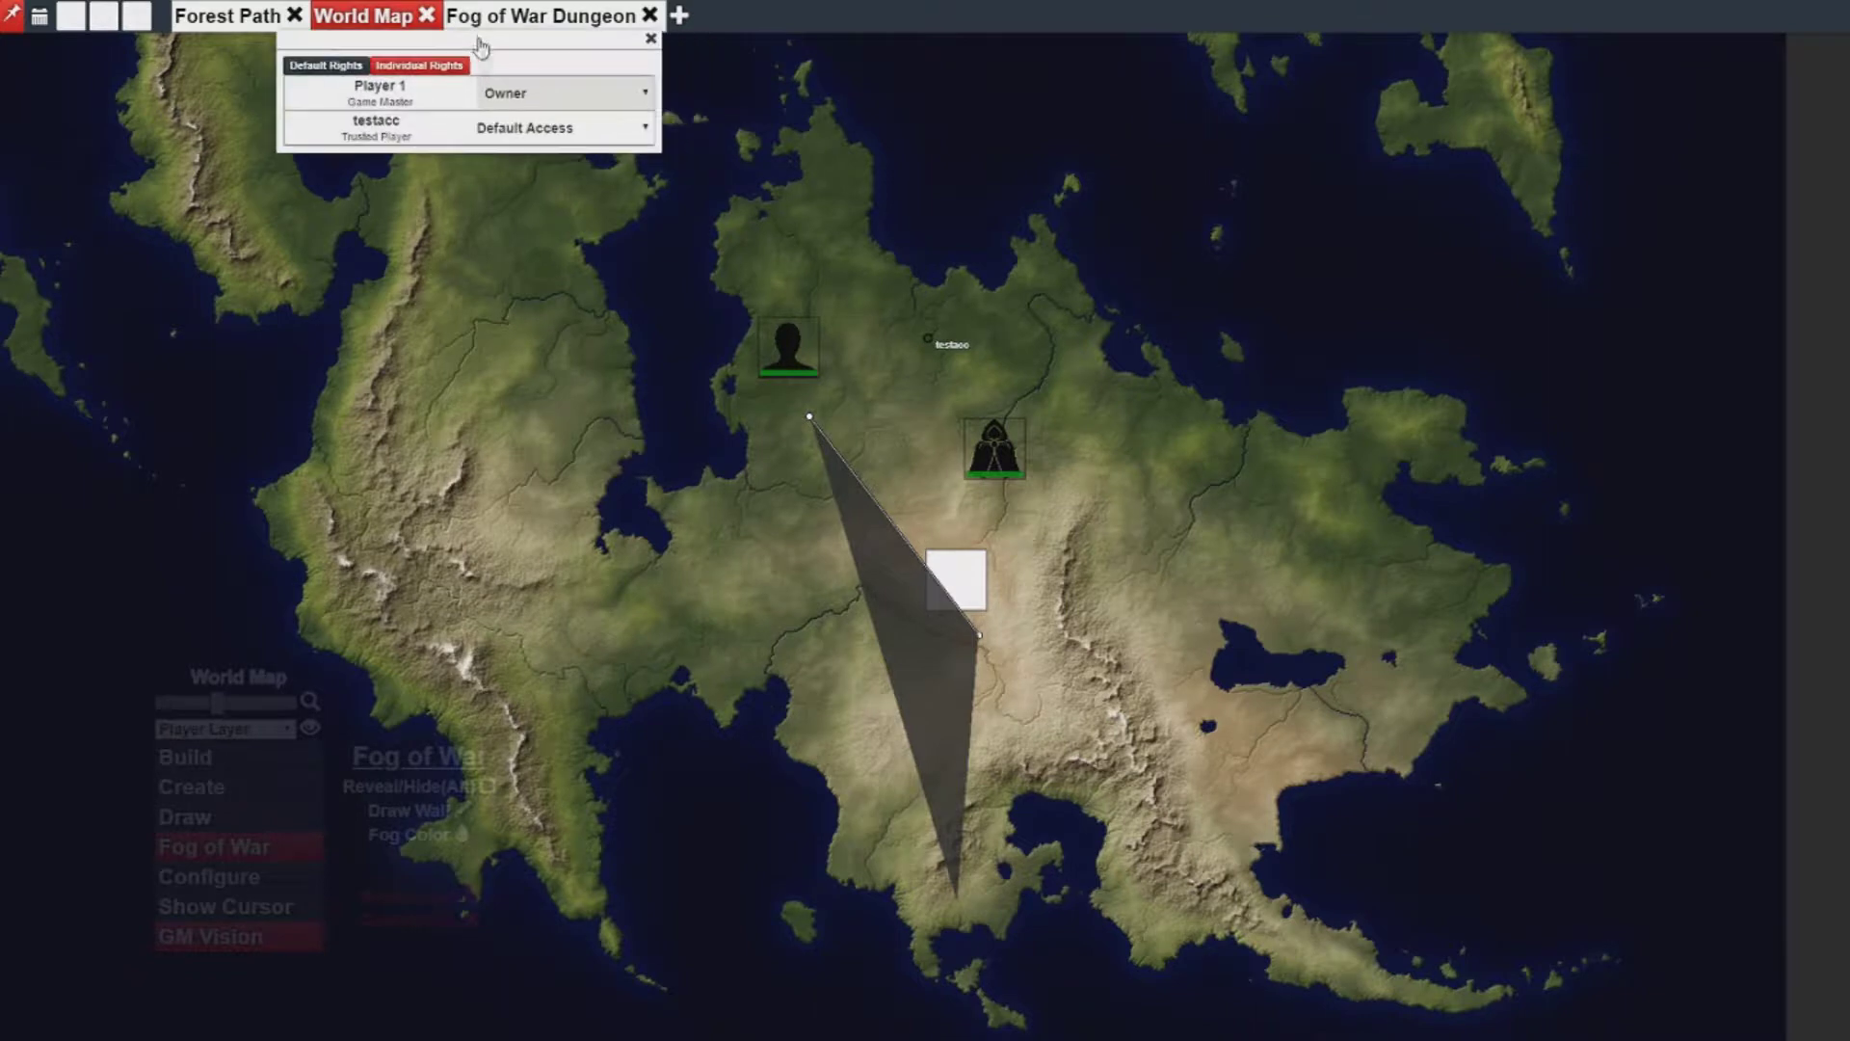
Review the trusted player's access options for the tab, keep Default Access, and close the visibility settings.
click(537, 138)
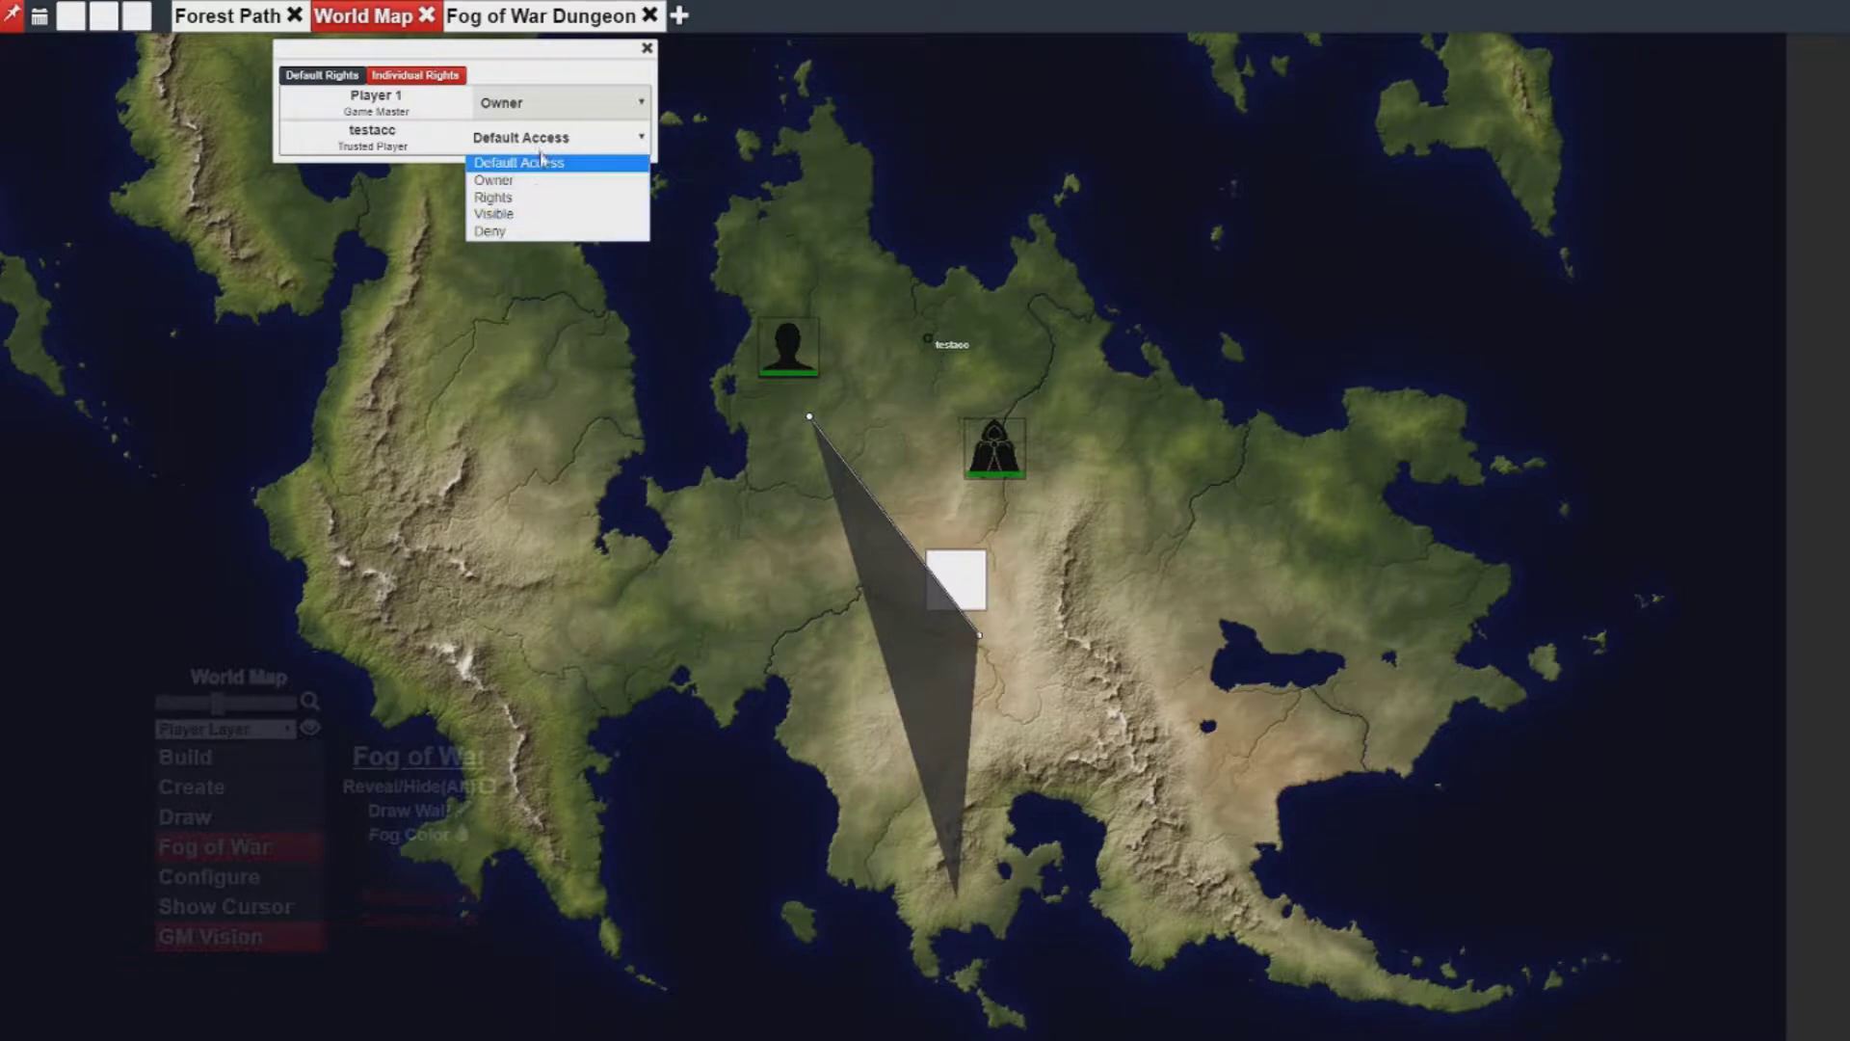
click(542, 160)
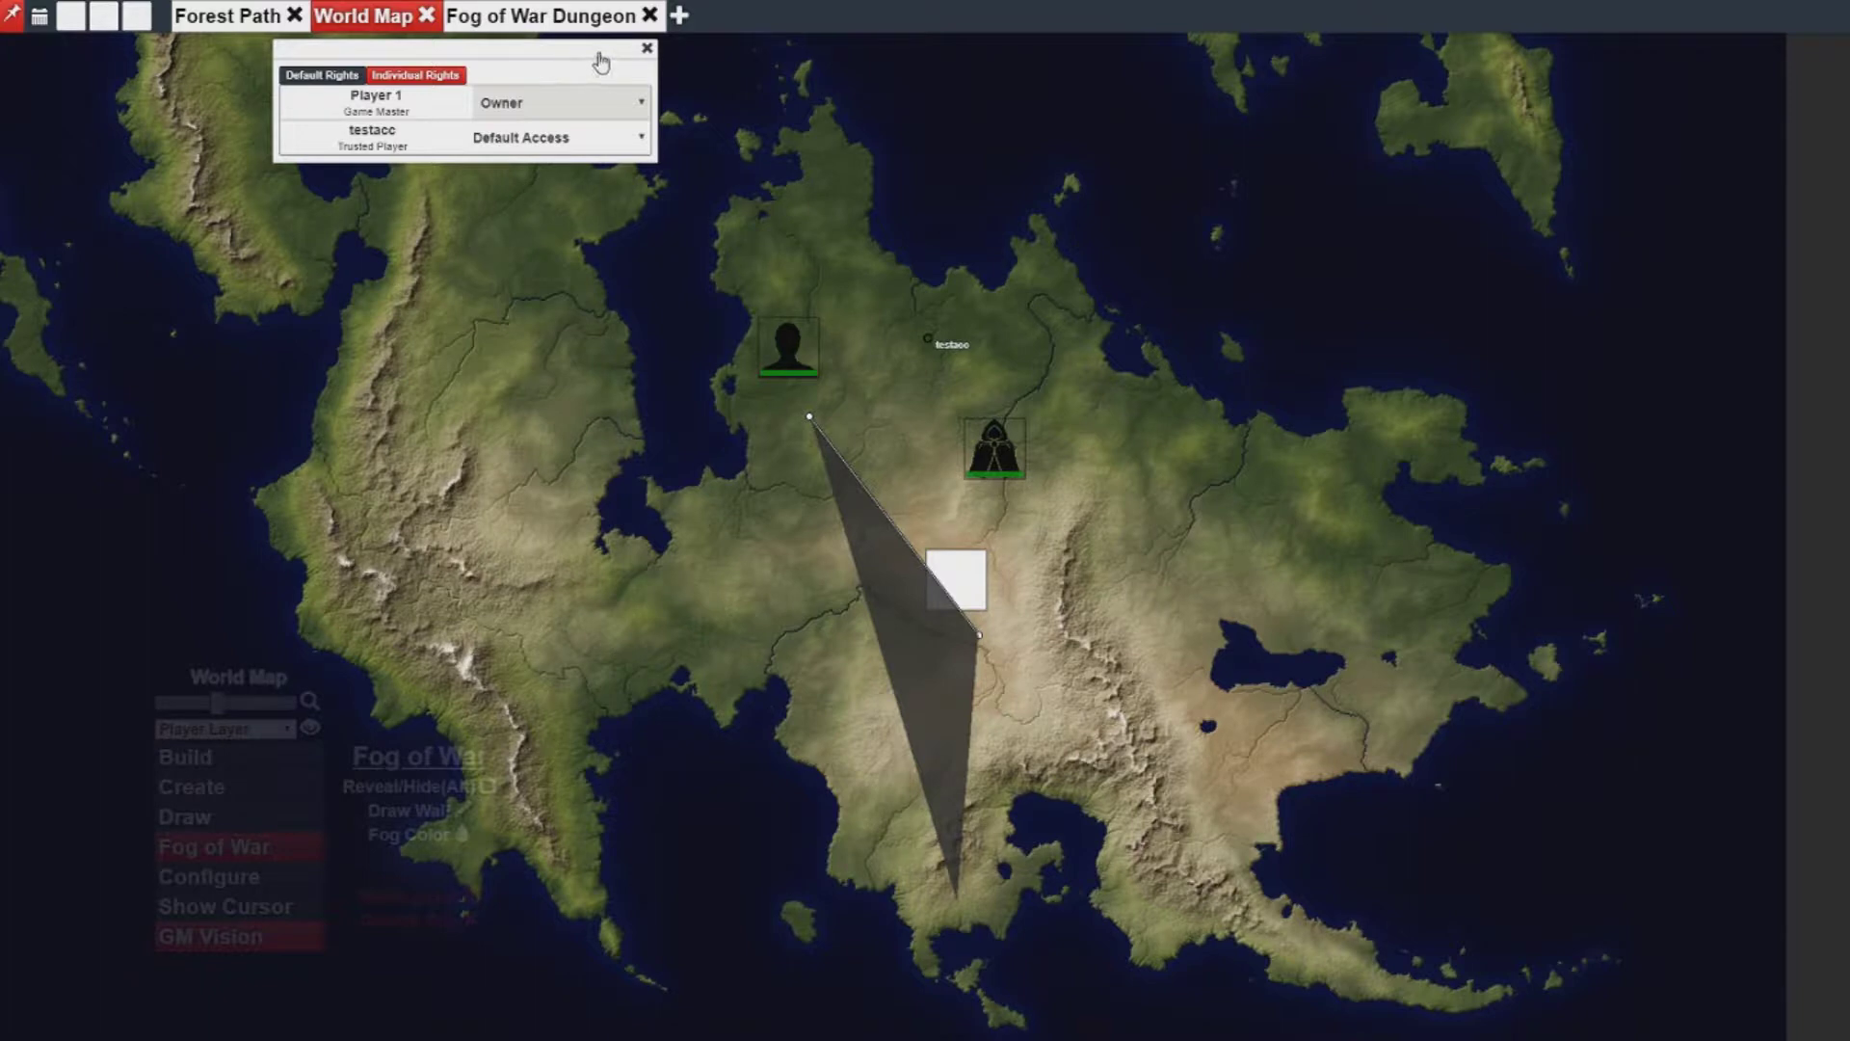
click(646, 49)
Review the Use Map options in the maps list for an already open map and for Seeq Tabr.
mouse_move(5, 200)
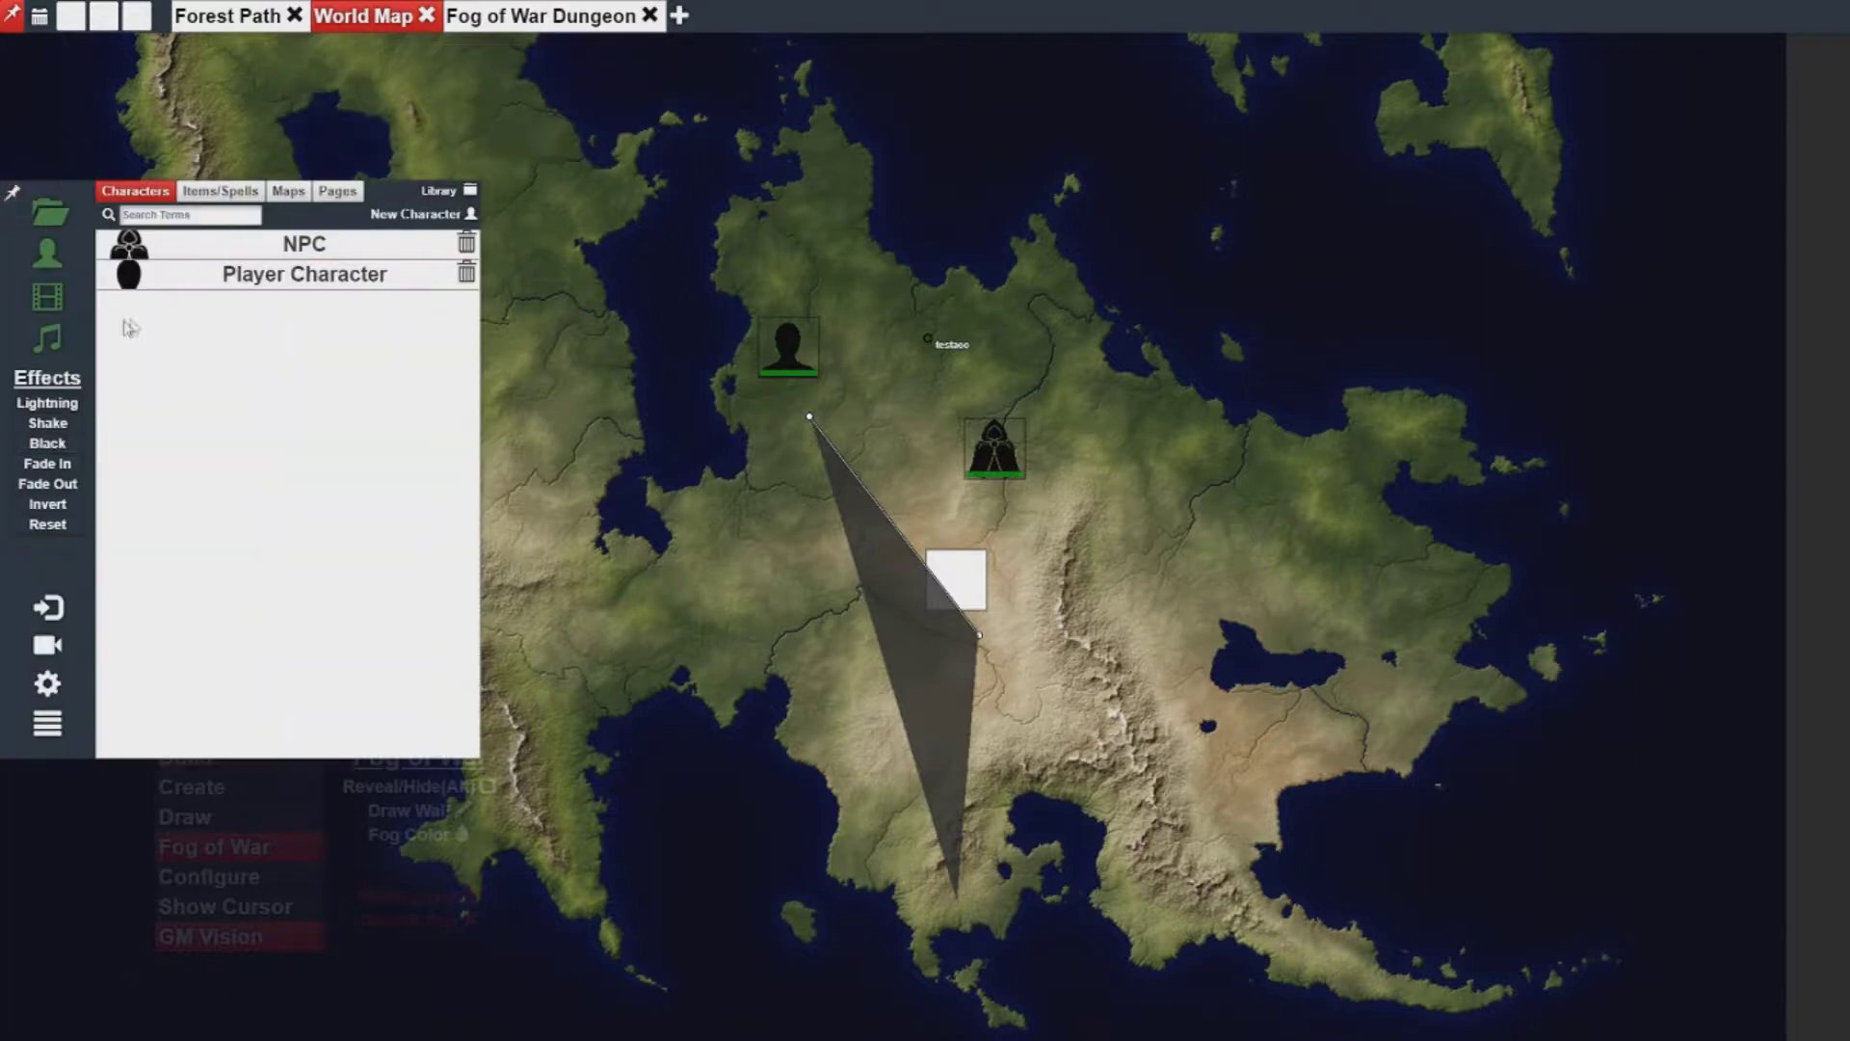
click(287, 192)
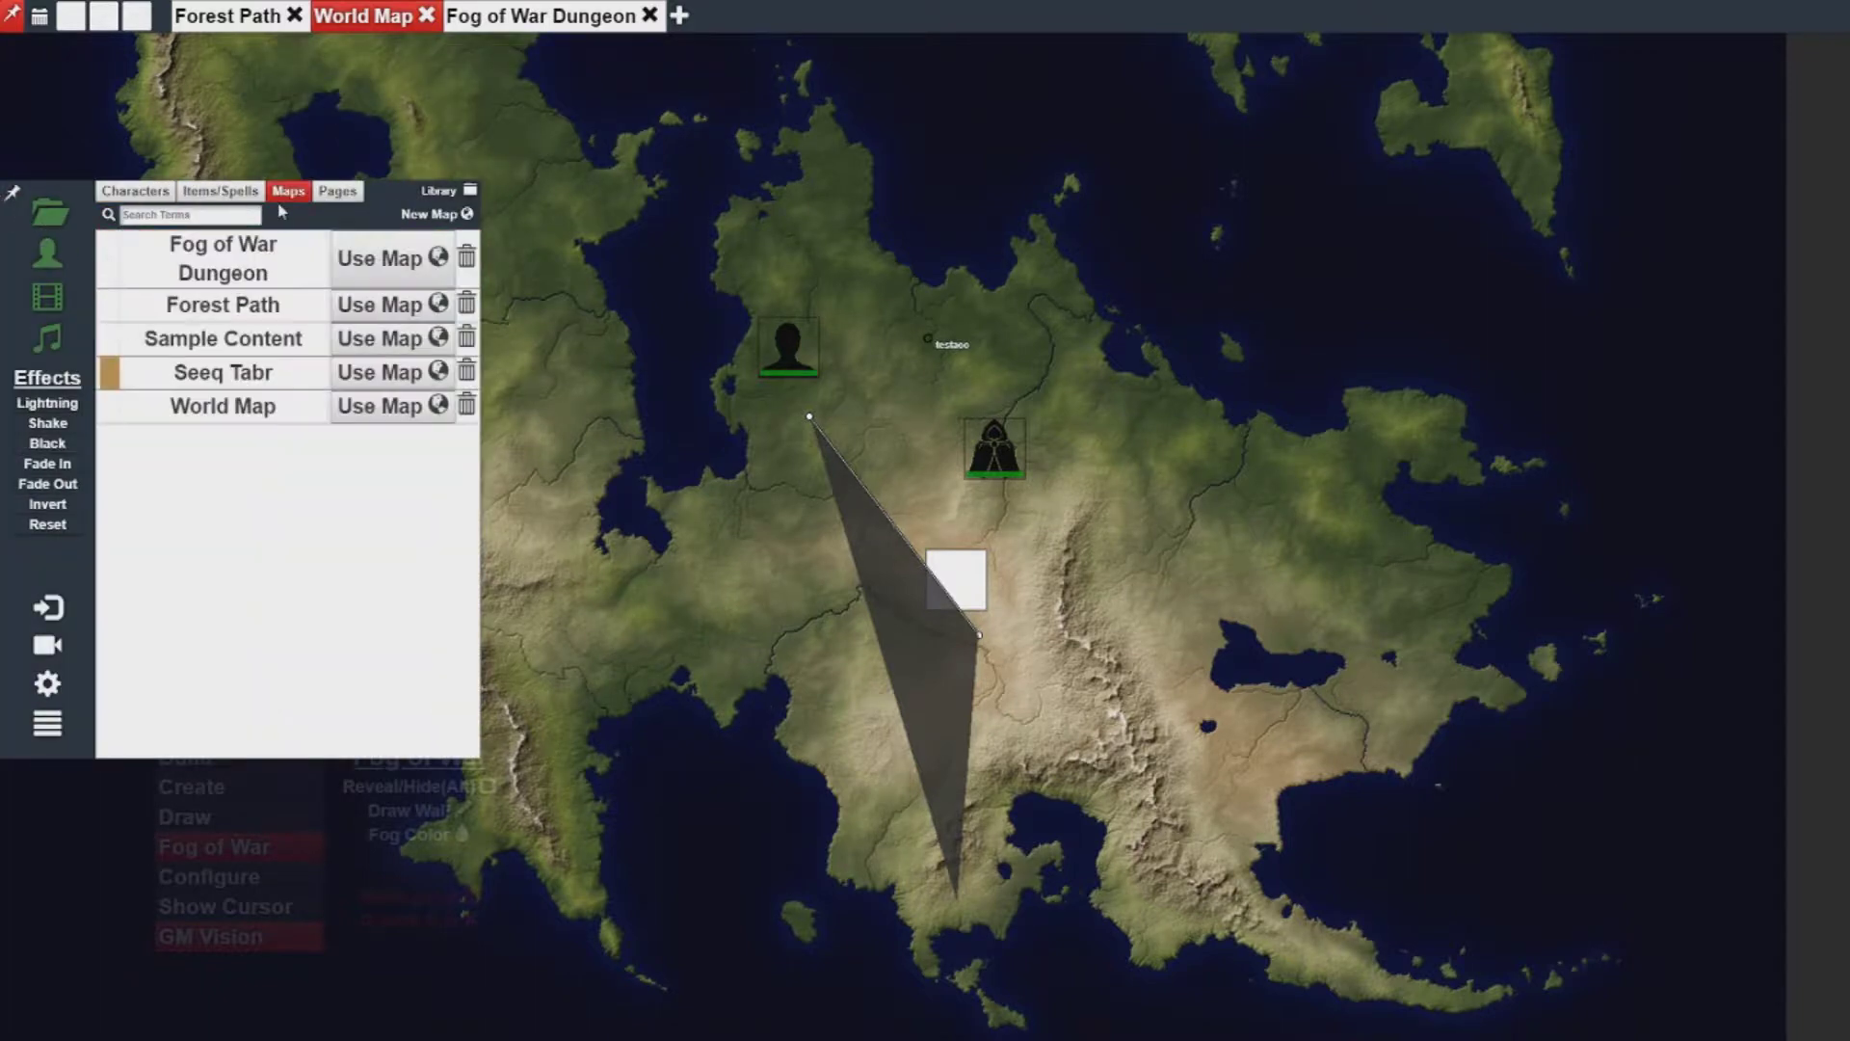
click(318, 280)
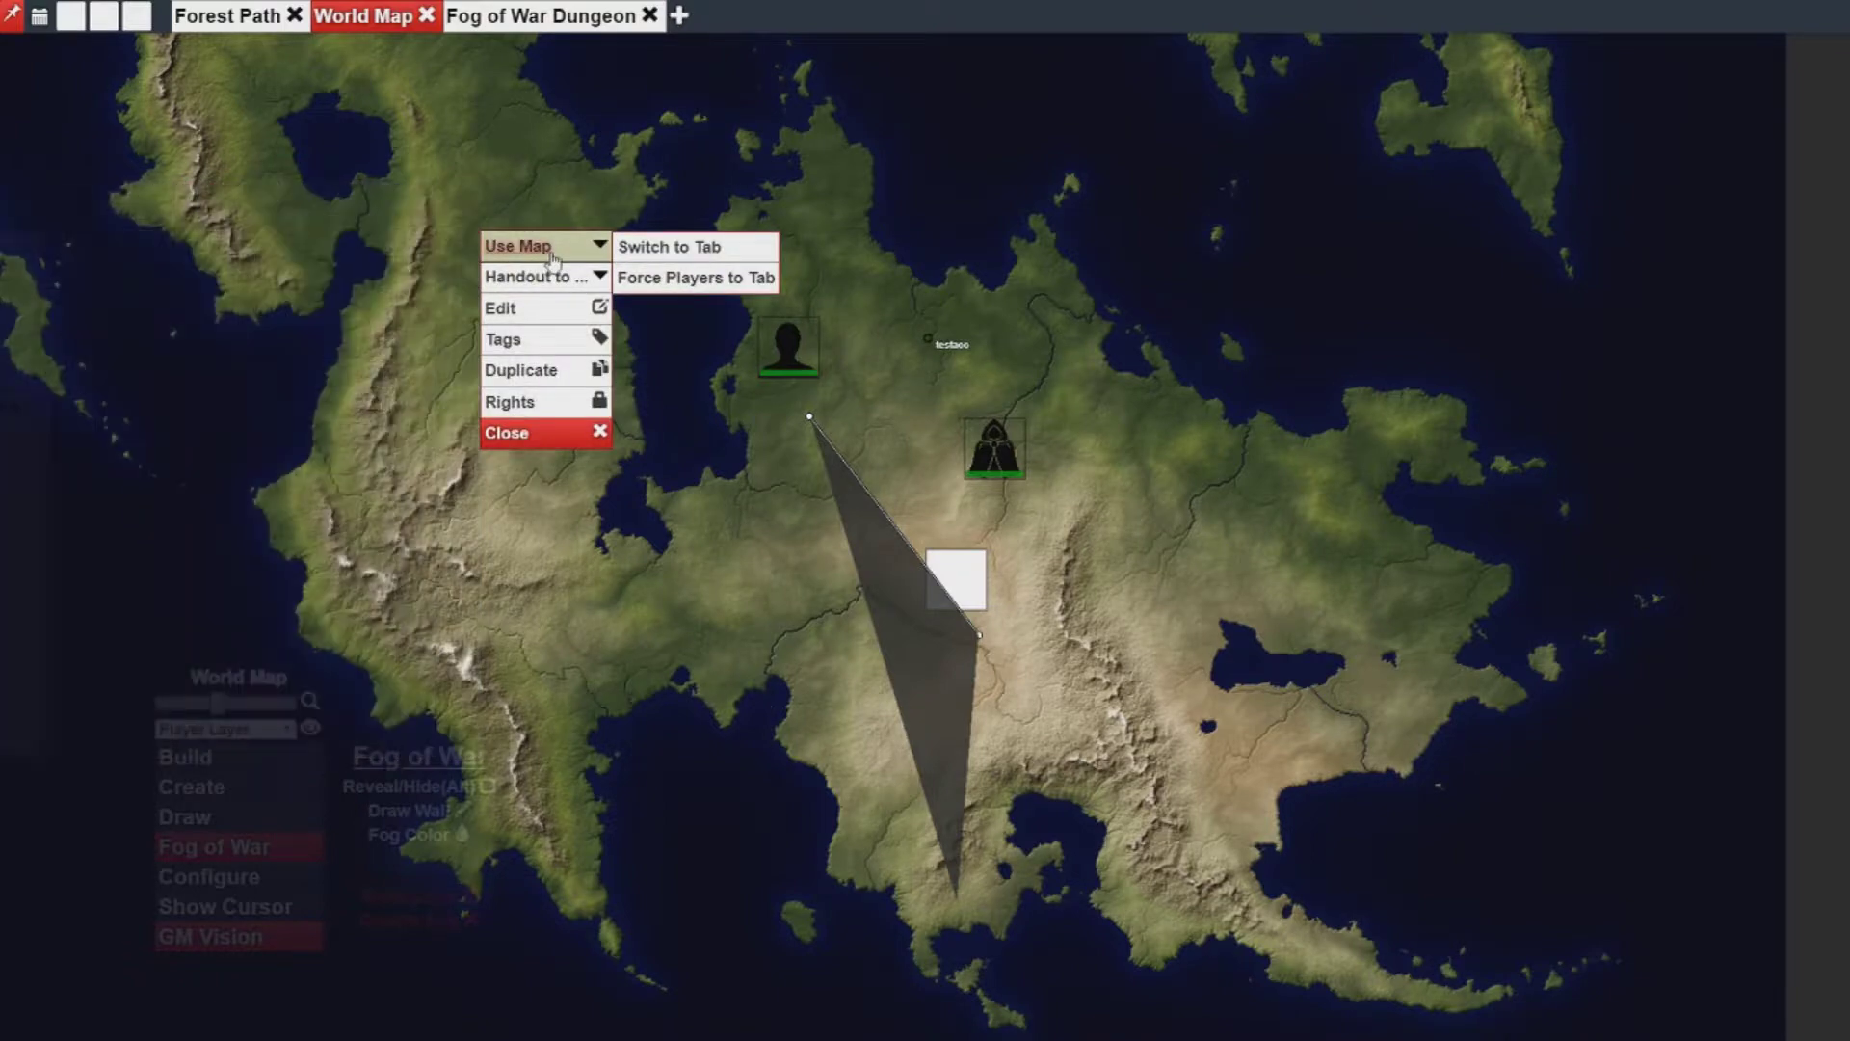
click(562, 438)
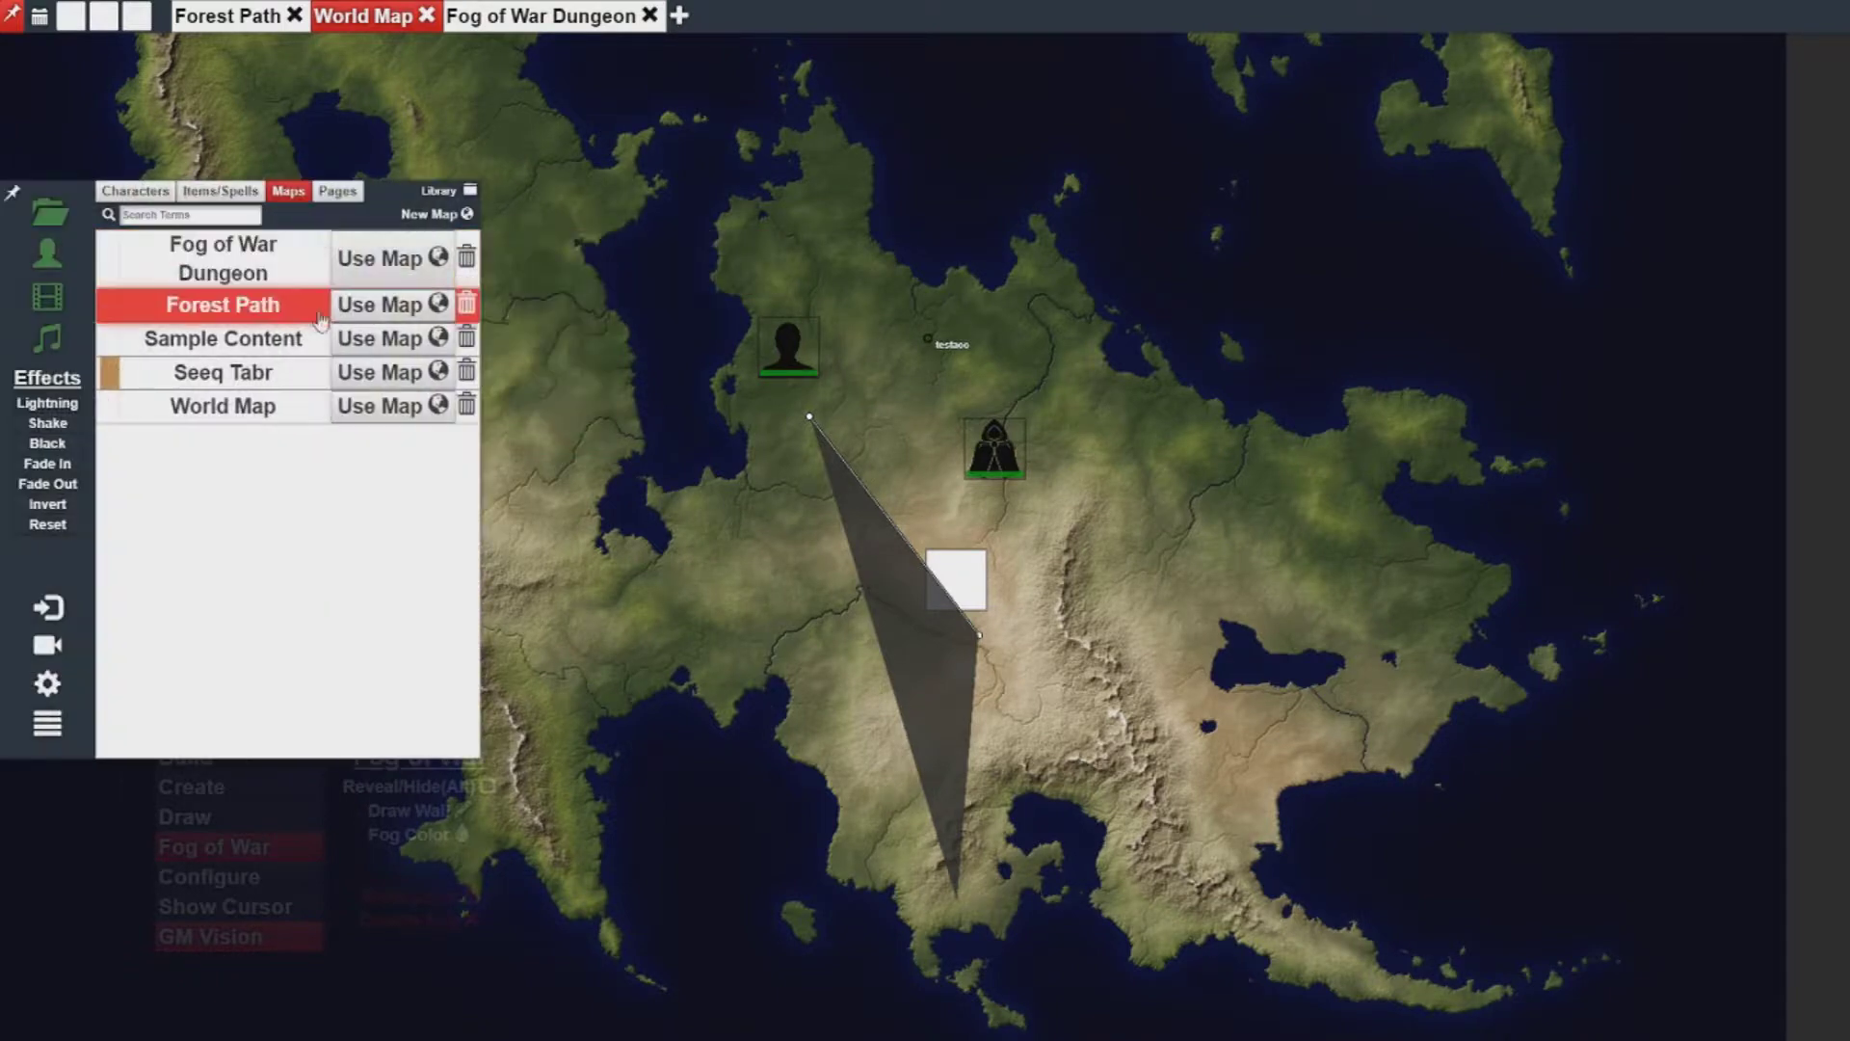
click(289, 377)
mouse_move(539, 375)
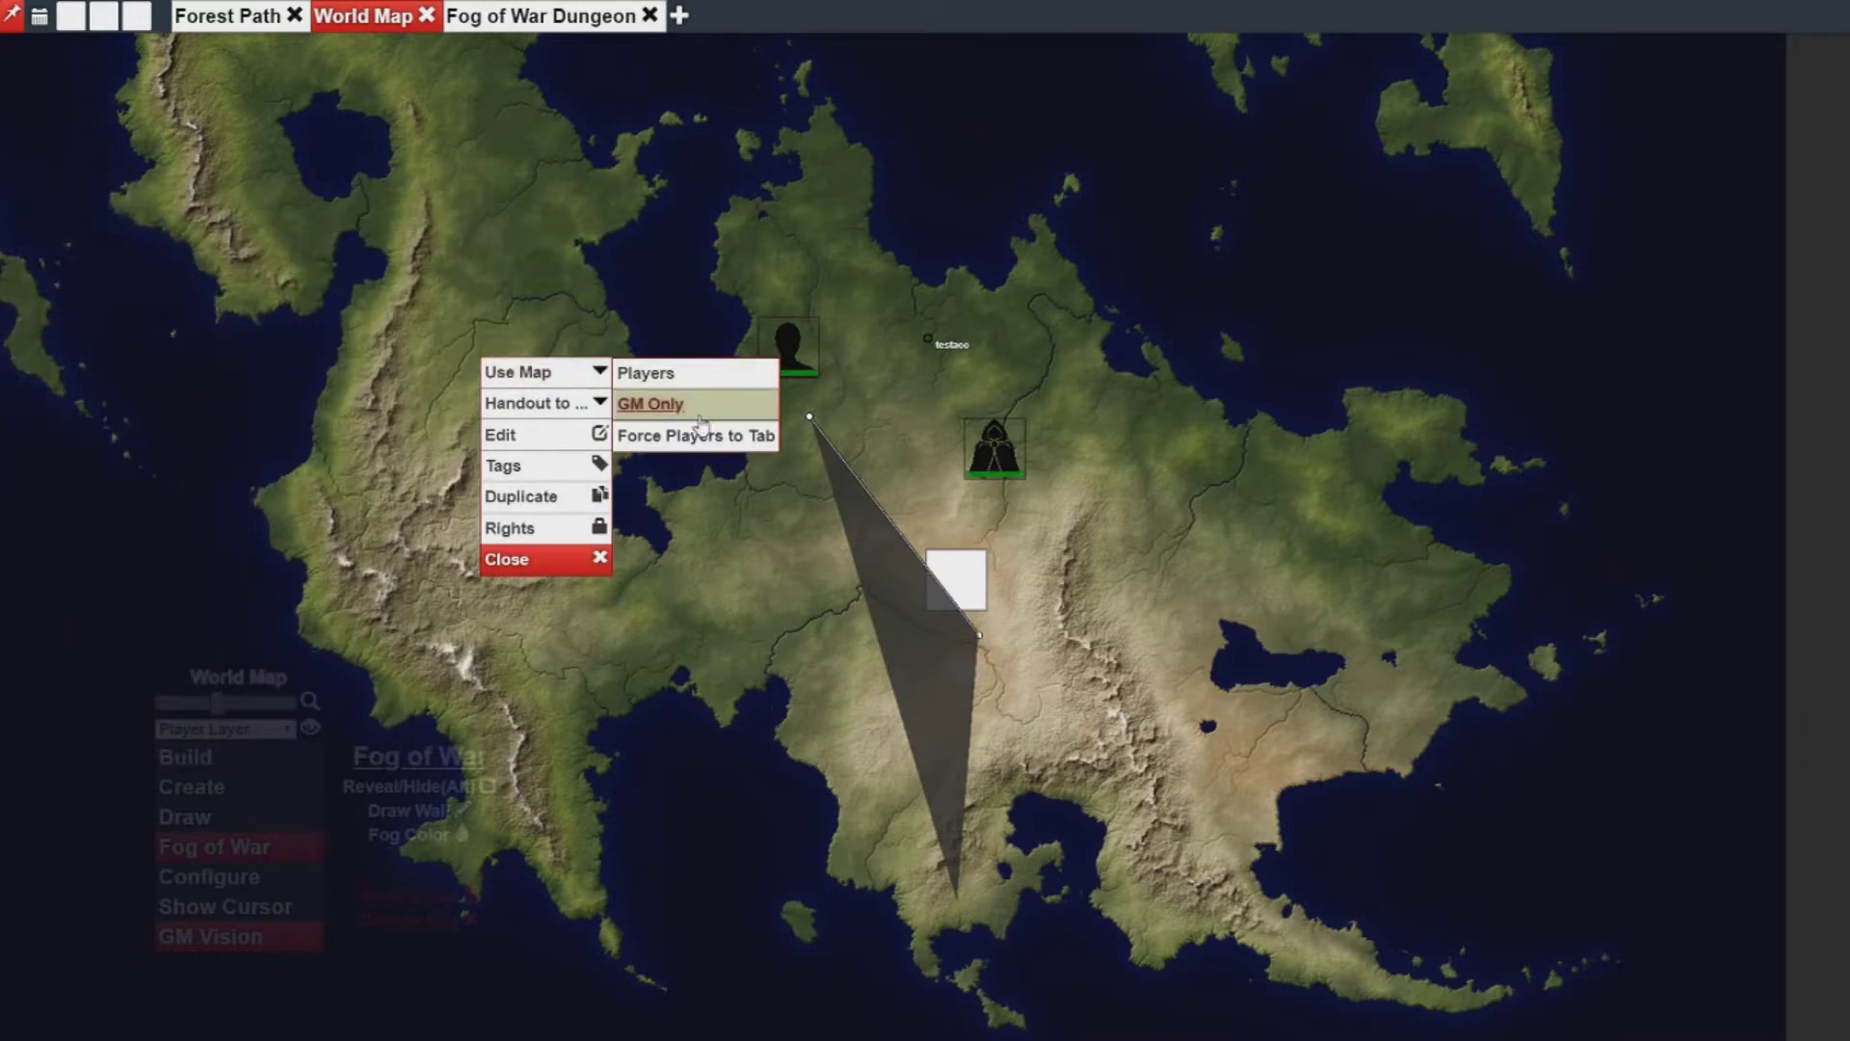
click(724, 262)
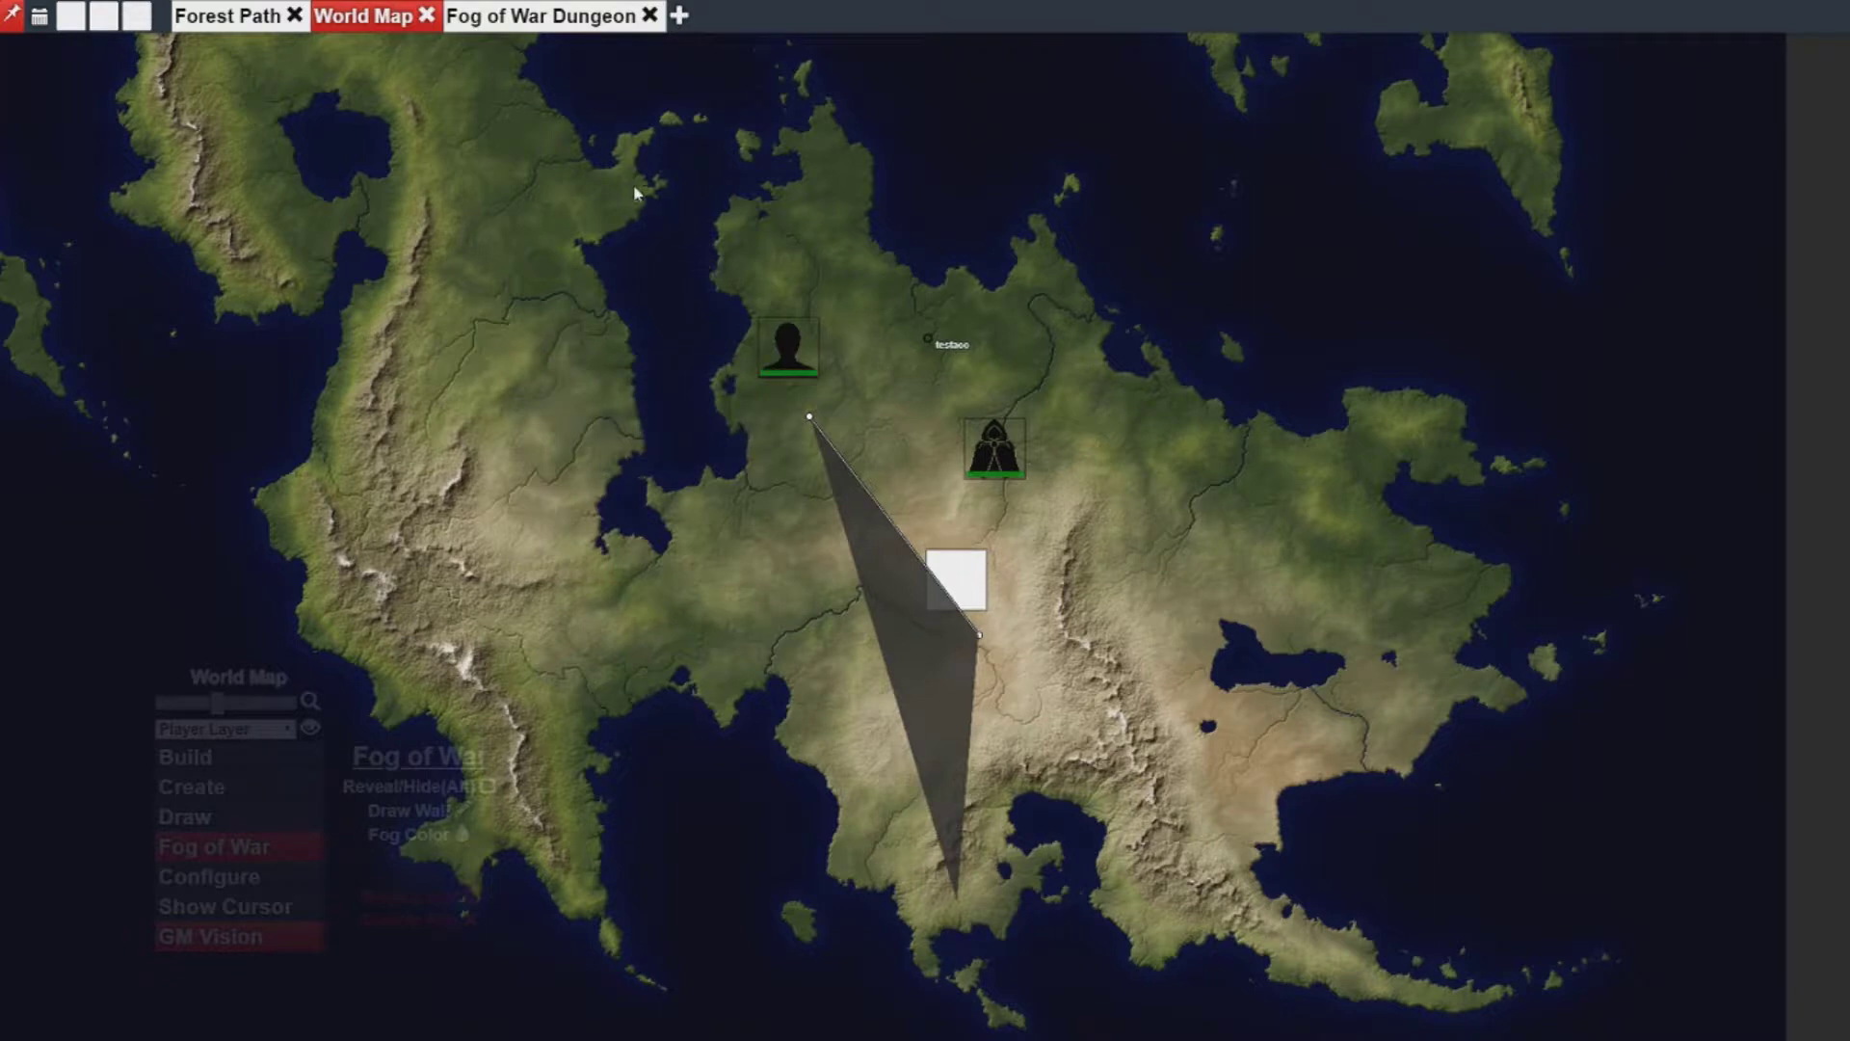
Set the Fog of War Dungeon tab's default visibility to GM Only.
click(549, 16)
click(541, 17)
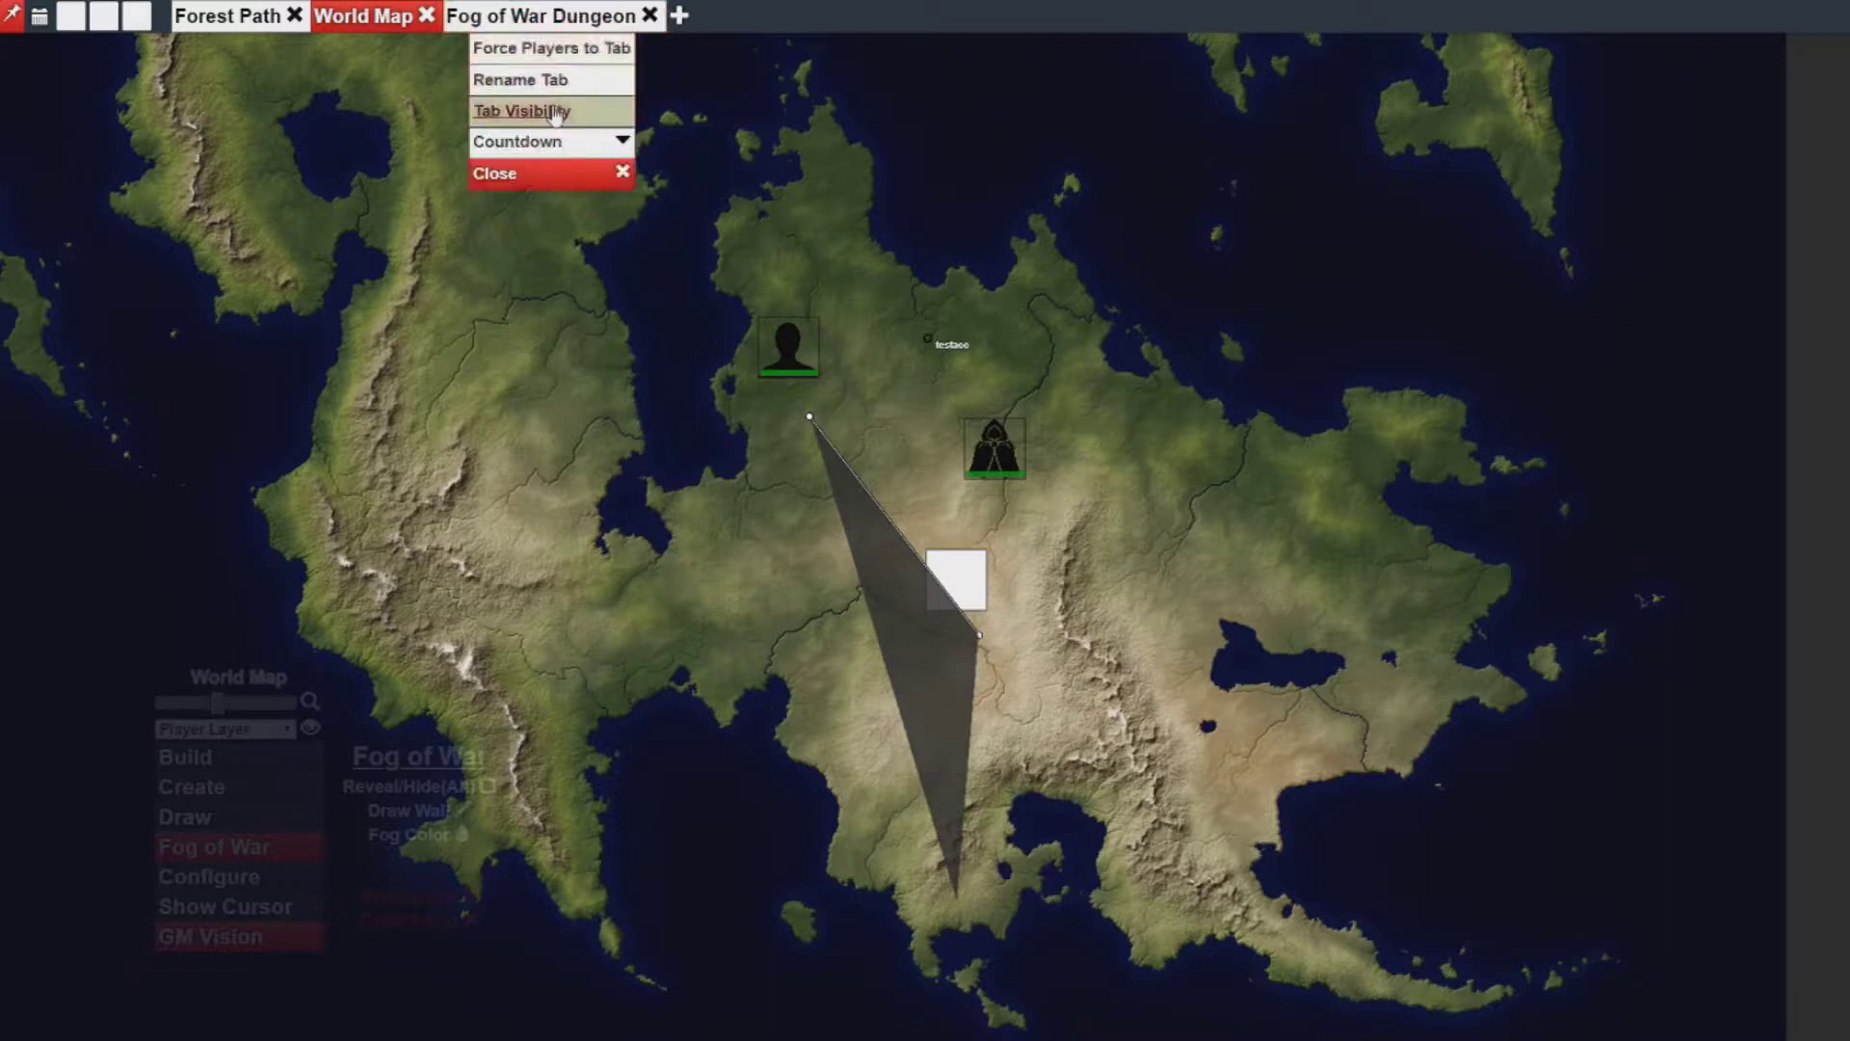
click(525, 107)
click(405, 80)
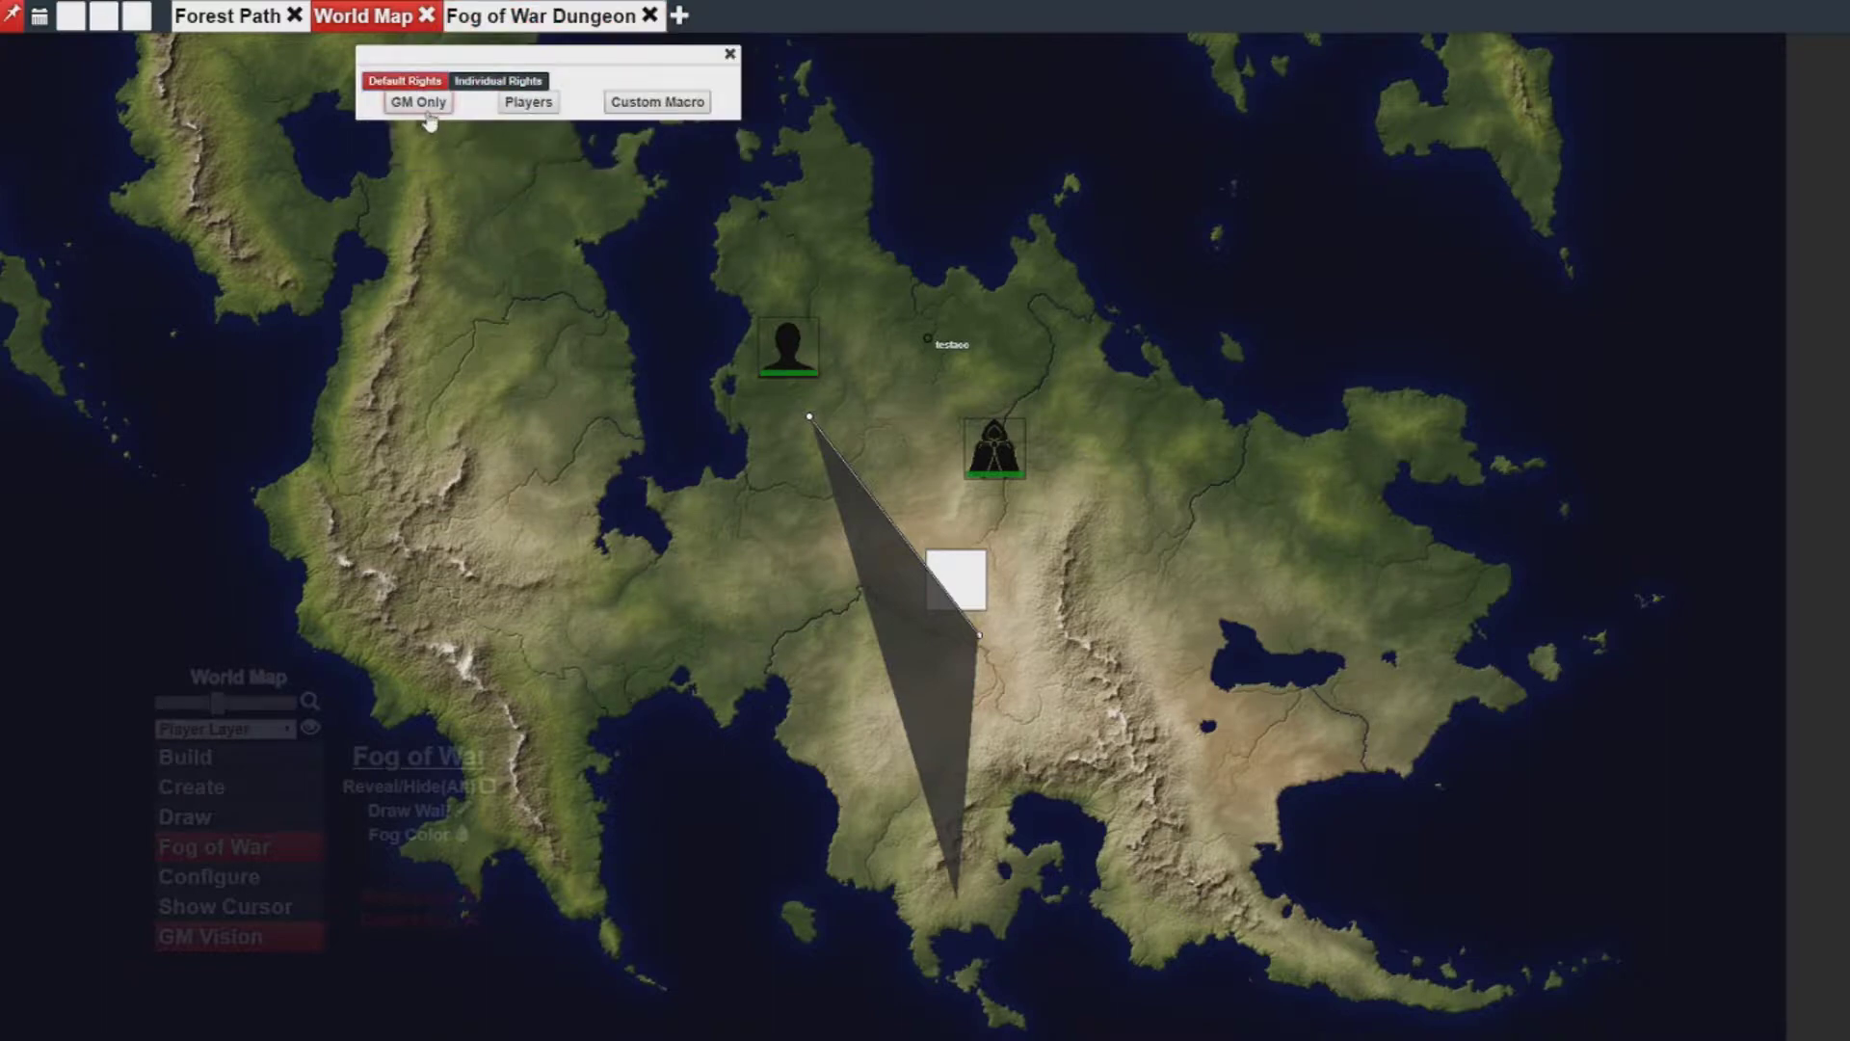
click(427, 110)
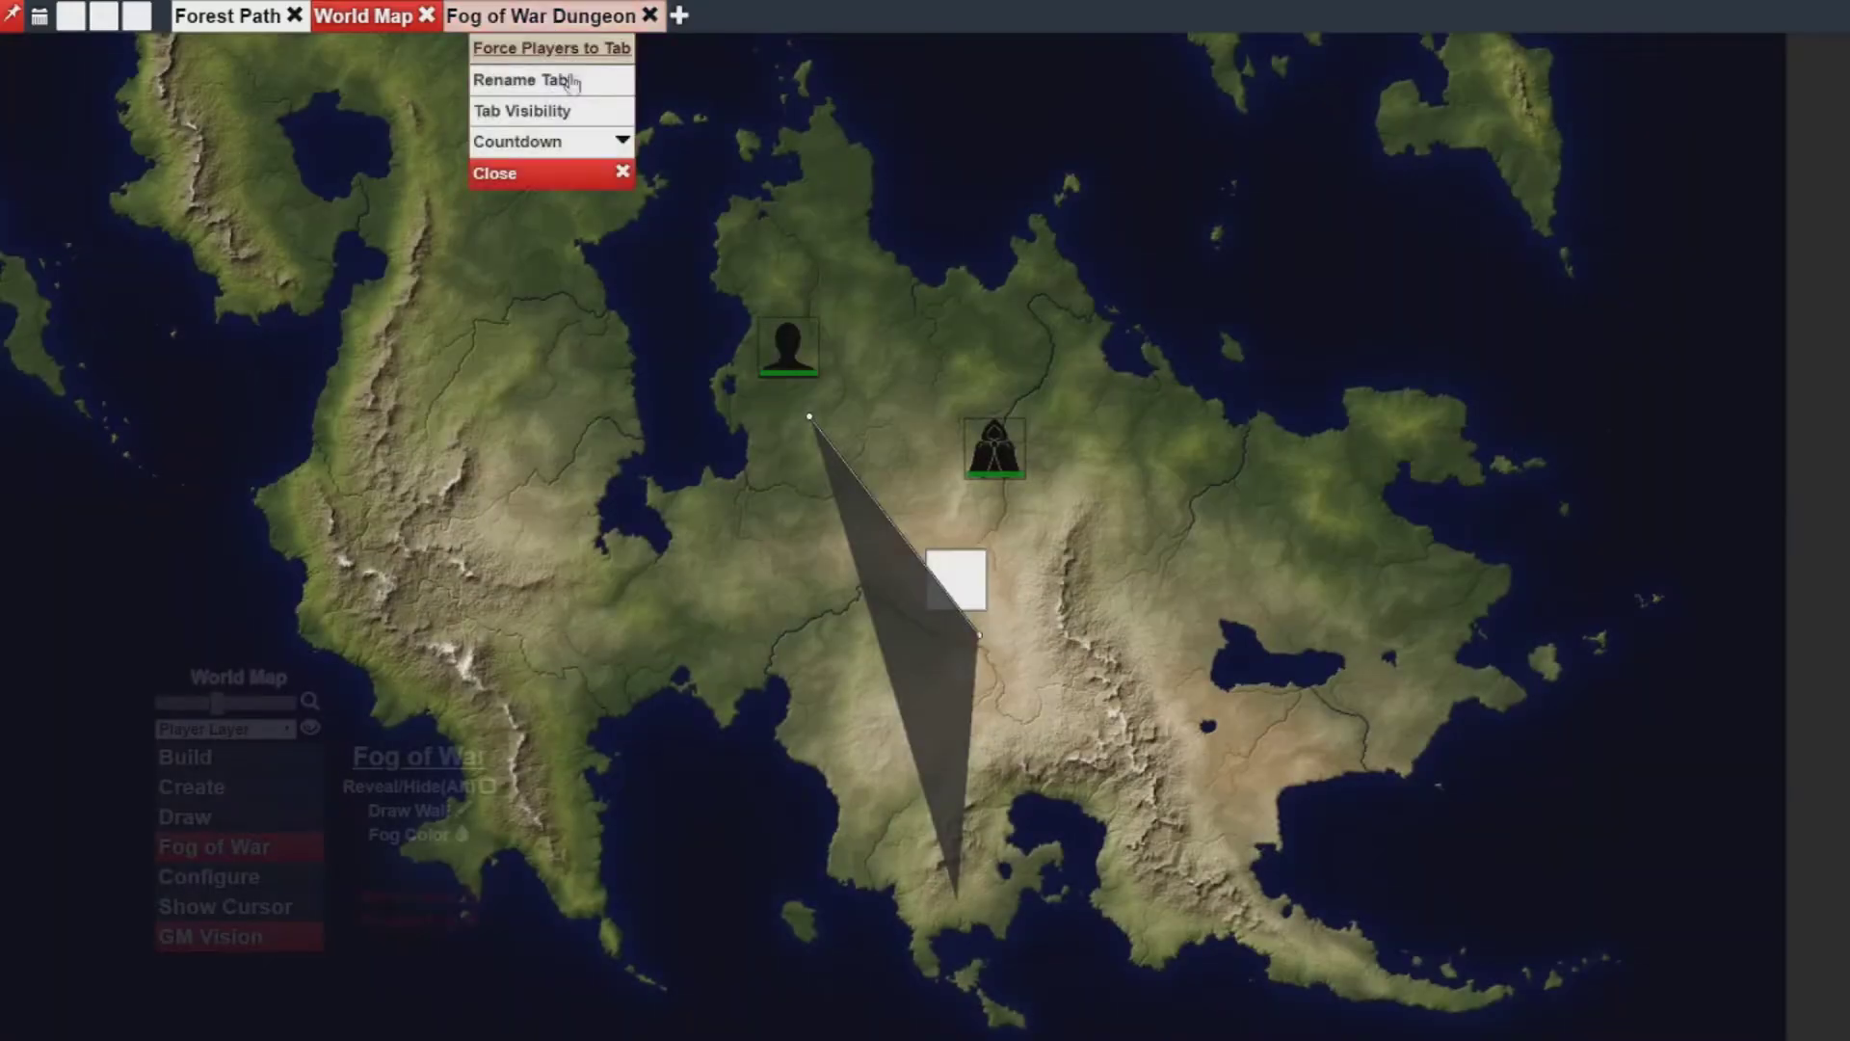
Set the Fog of War Dungeon tab's default visibility to Players and close its rights settings.
click(564, 111)
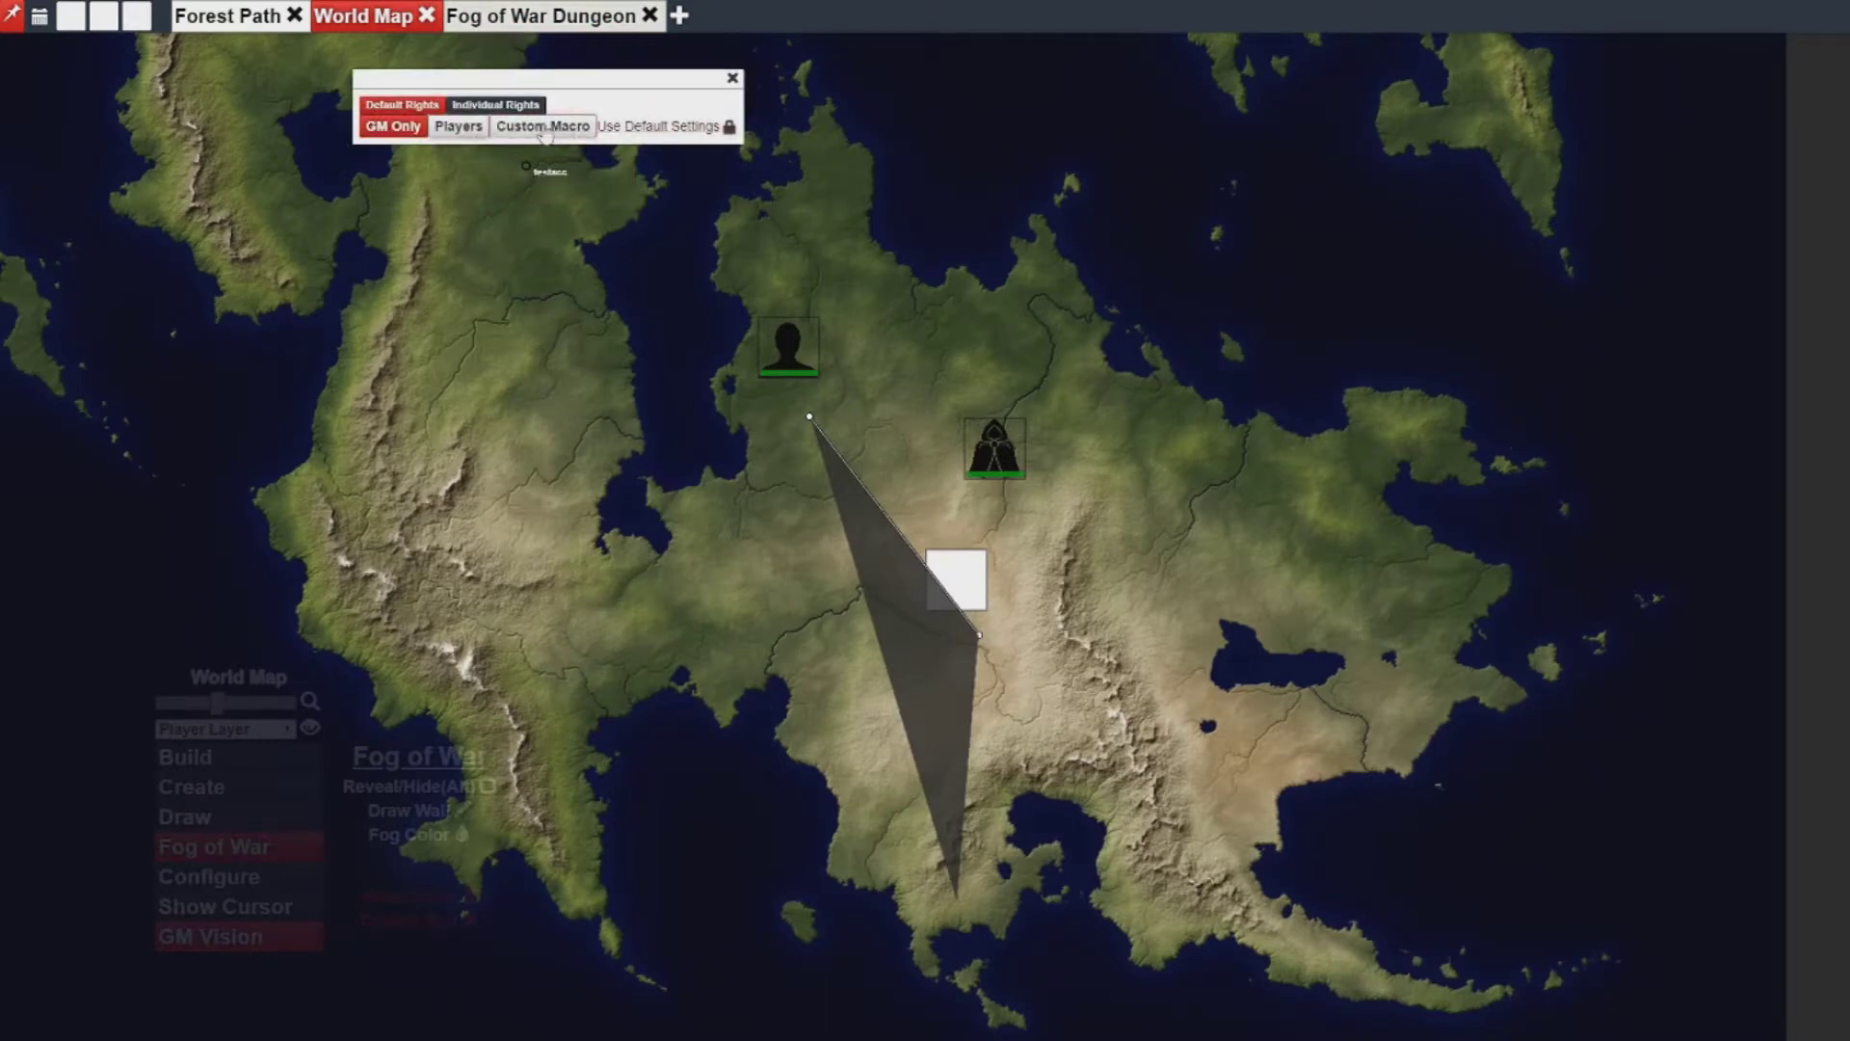
click(459, 126)
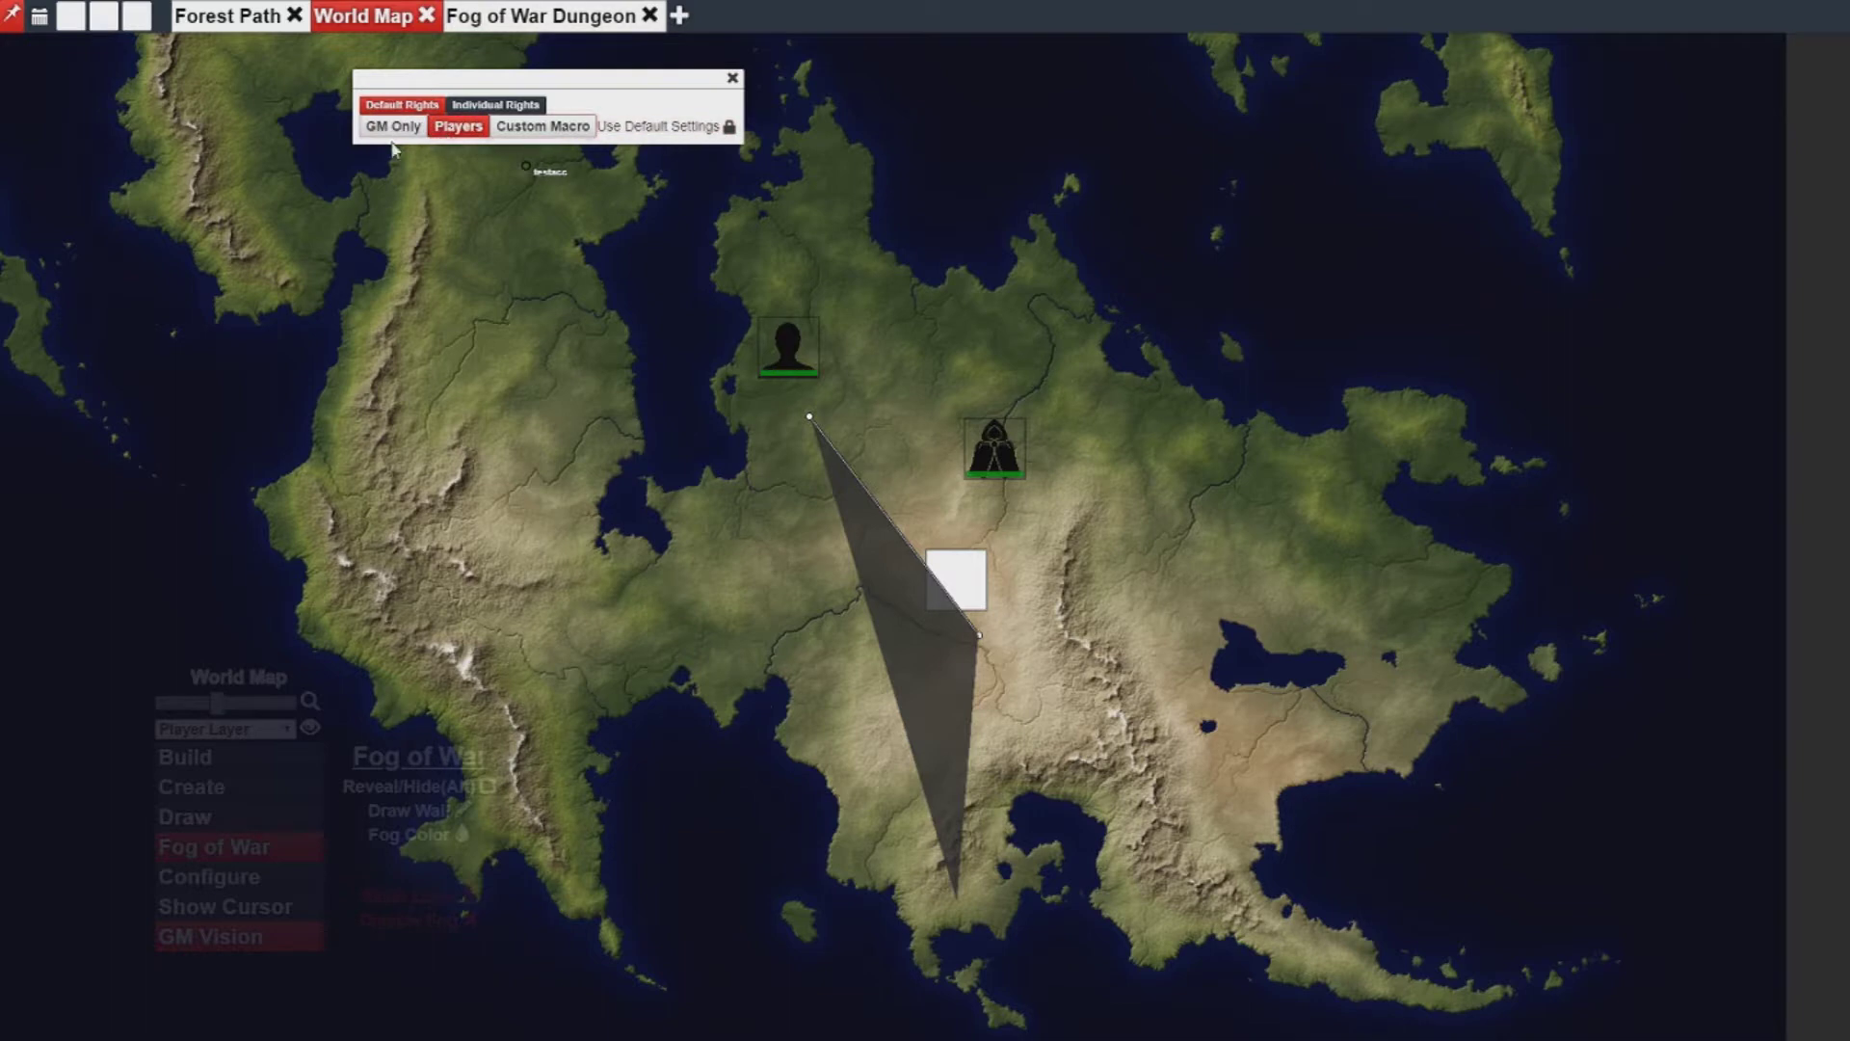
click(733, 79)
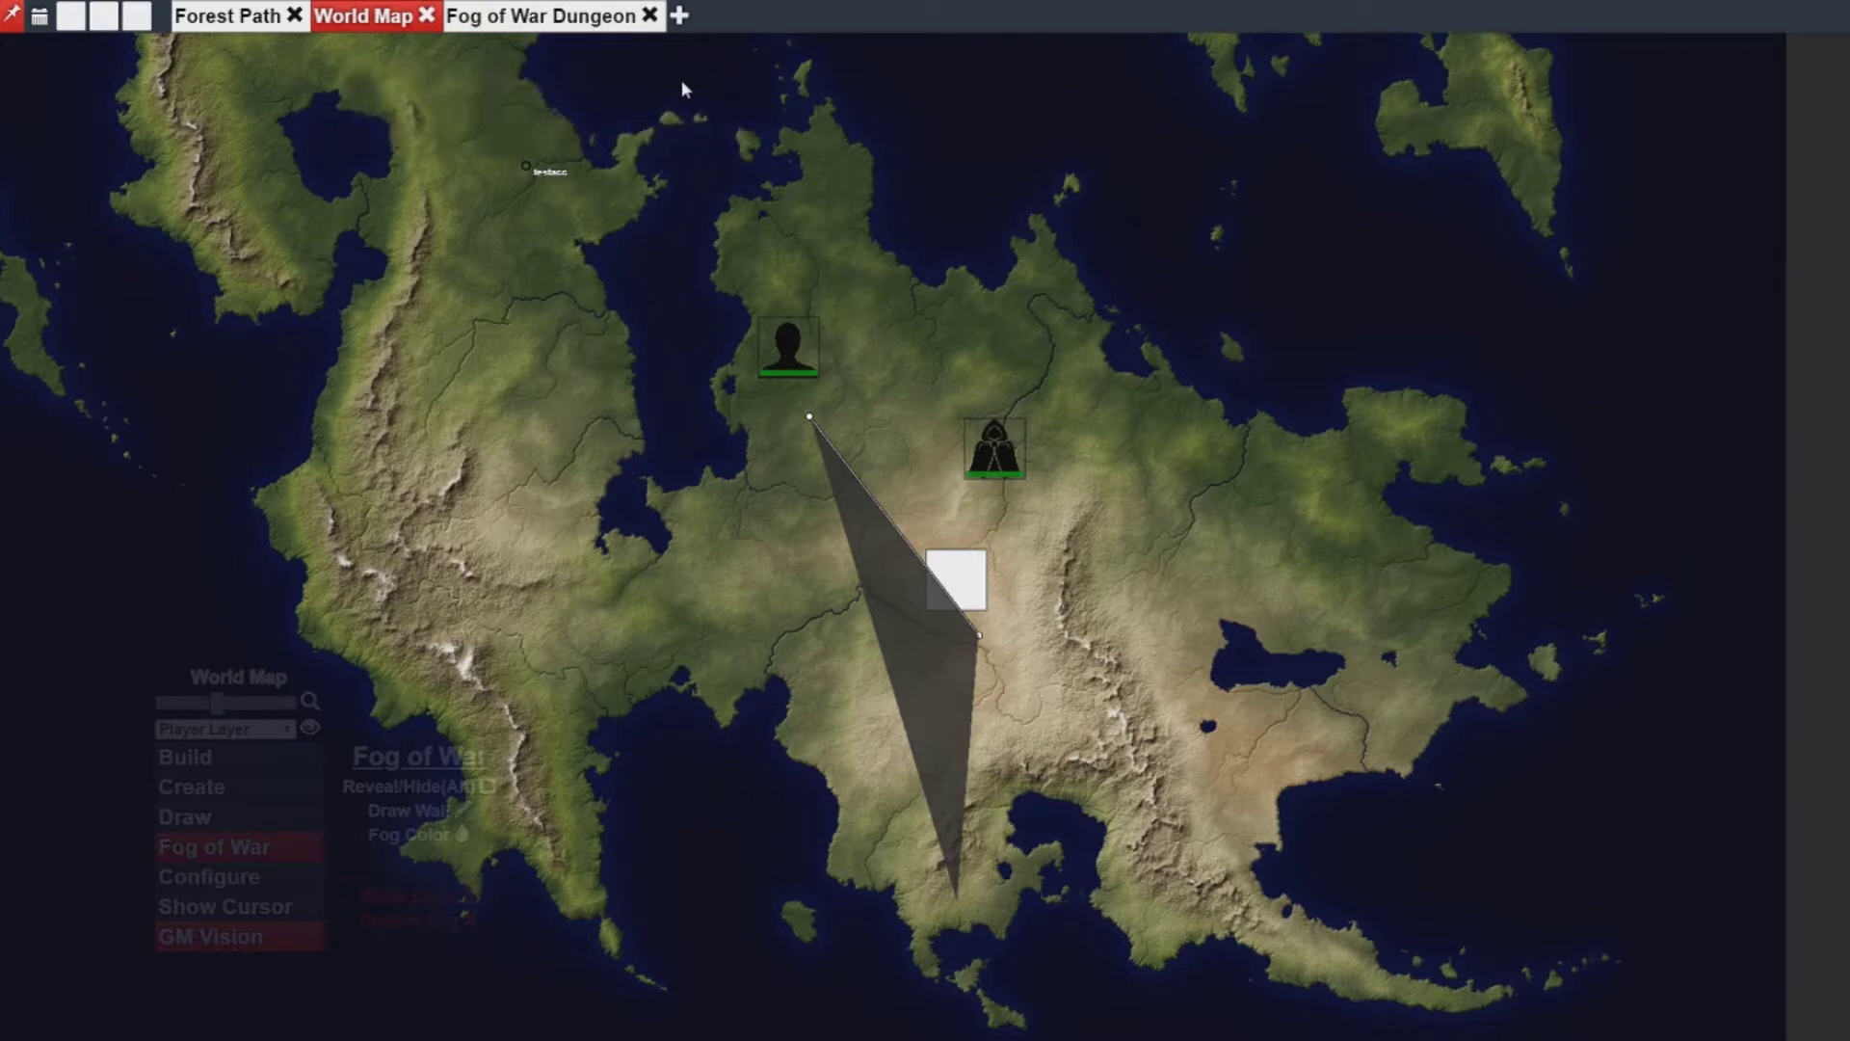
Add a Resource Page tab and open the visibility settings of the 'The Blessed Well' category.
click(678, 27)
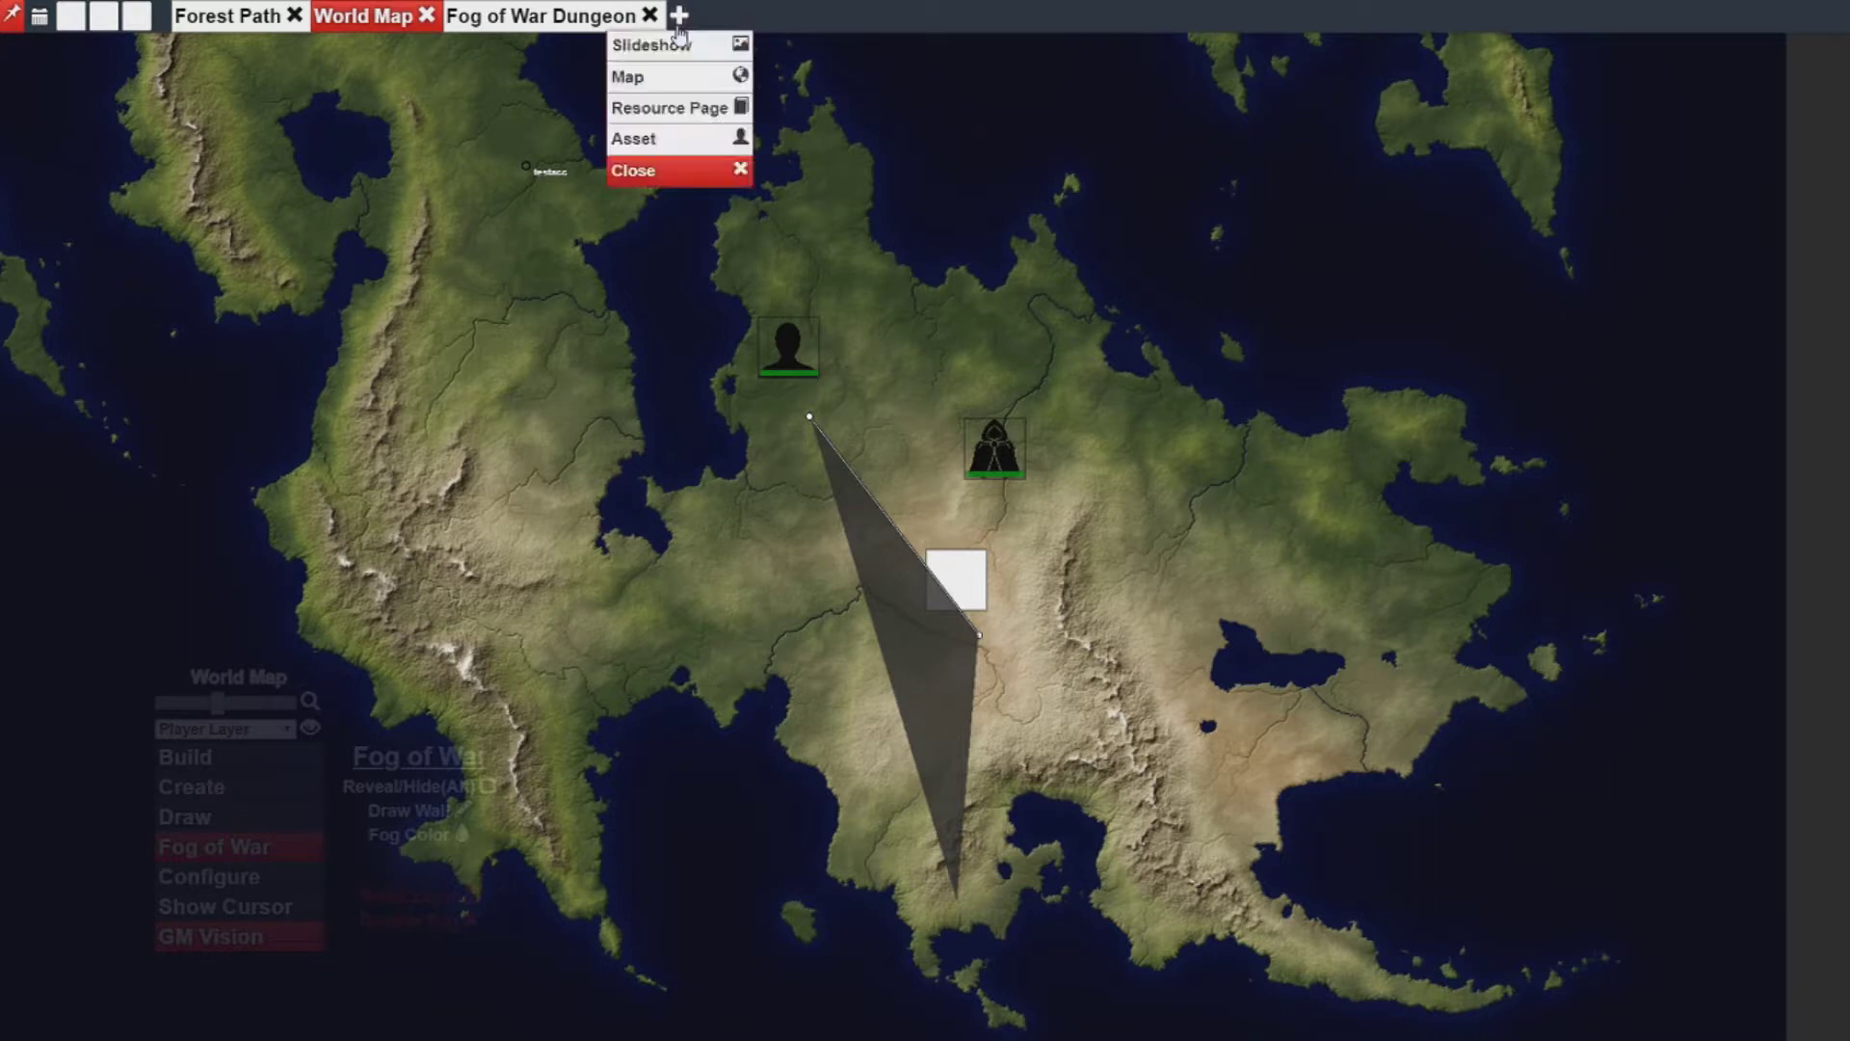
click(690, 114)
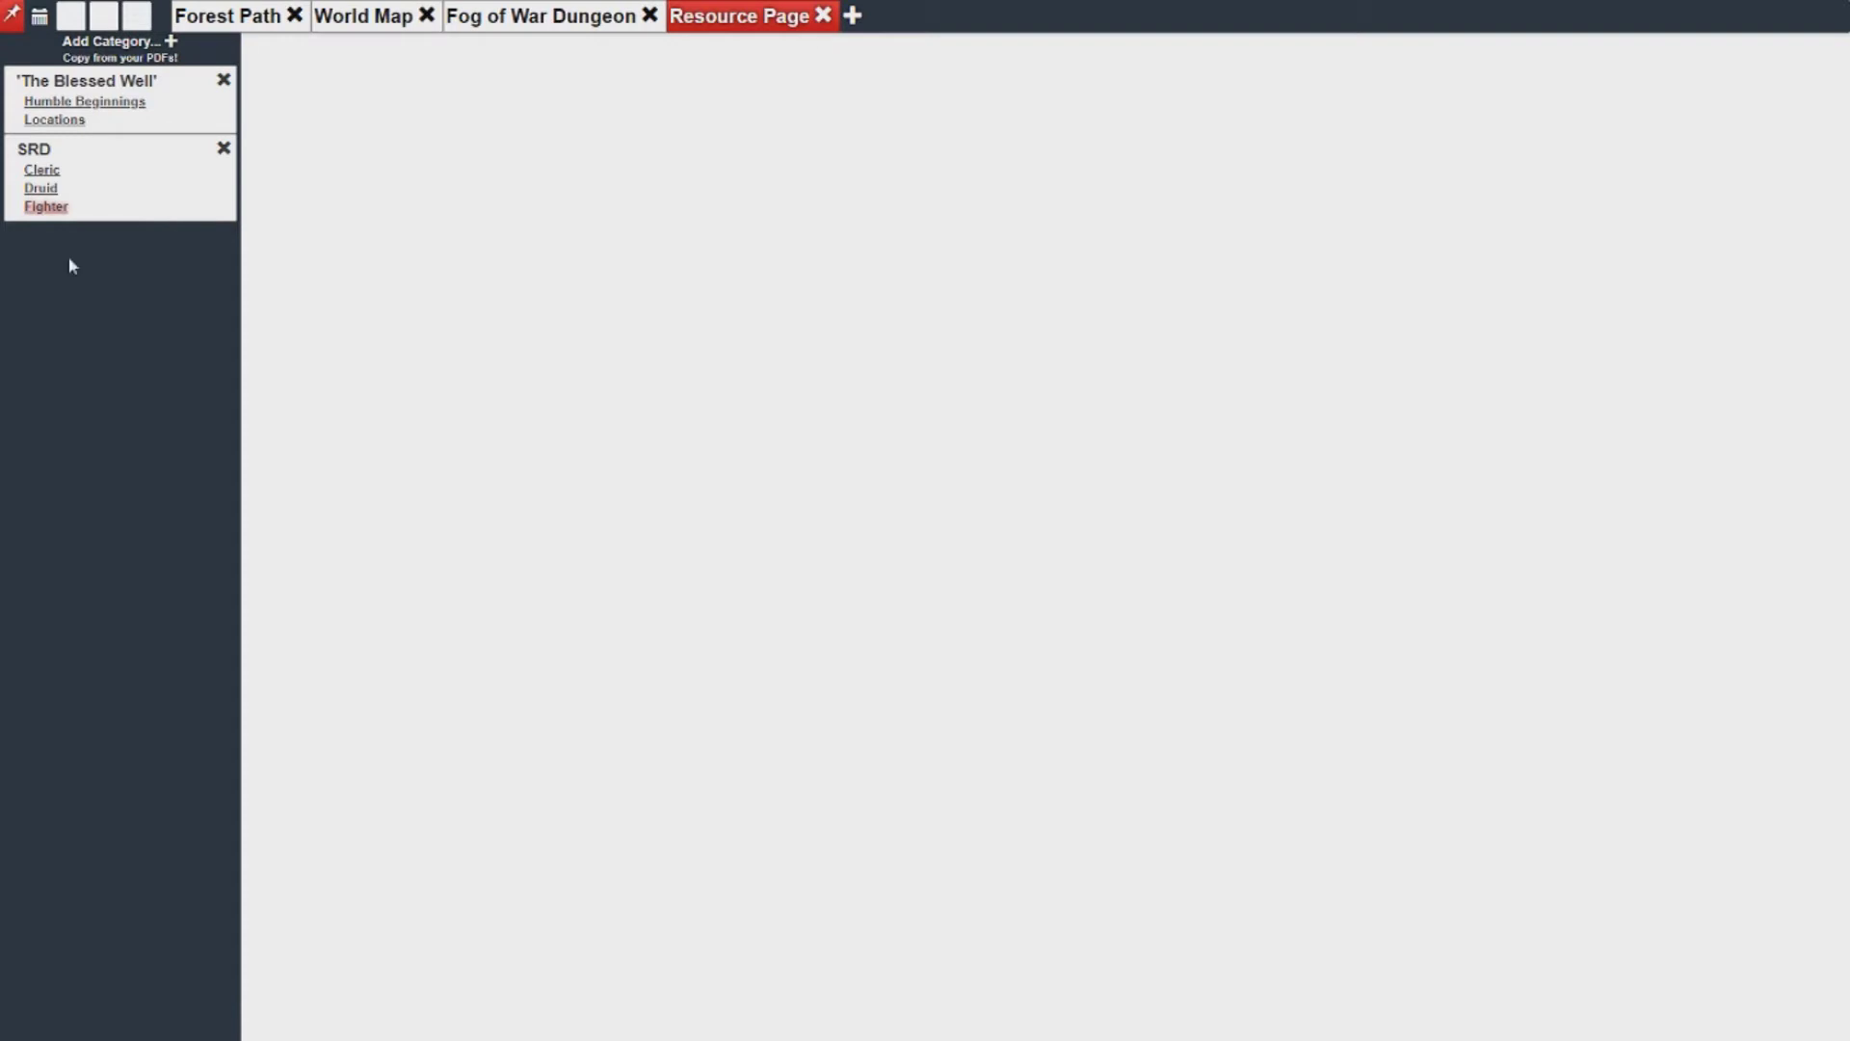
click(191, 87)
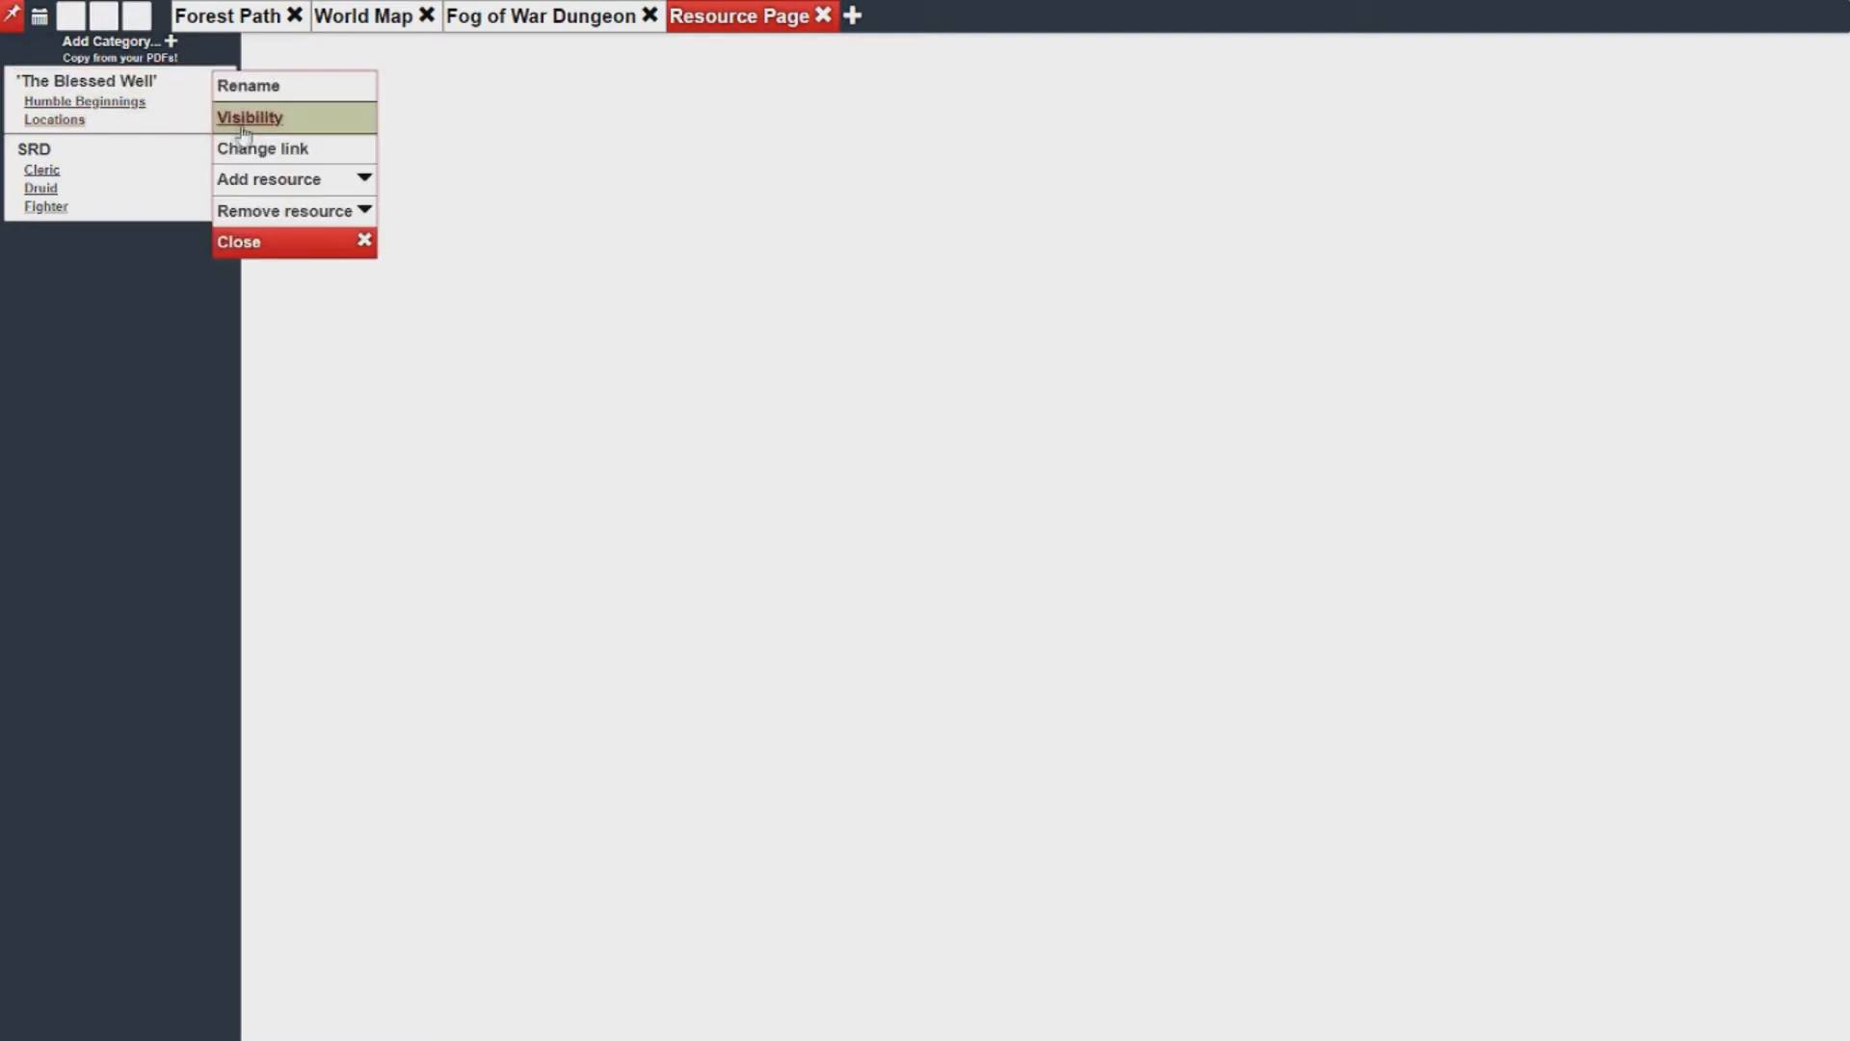
click(298, 126)
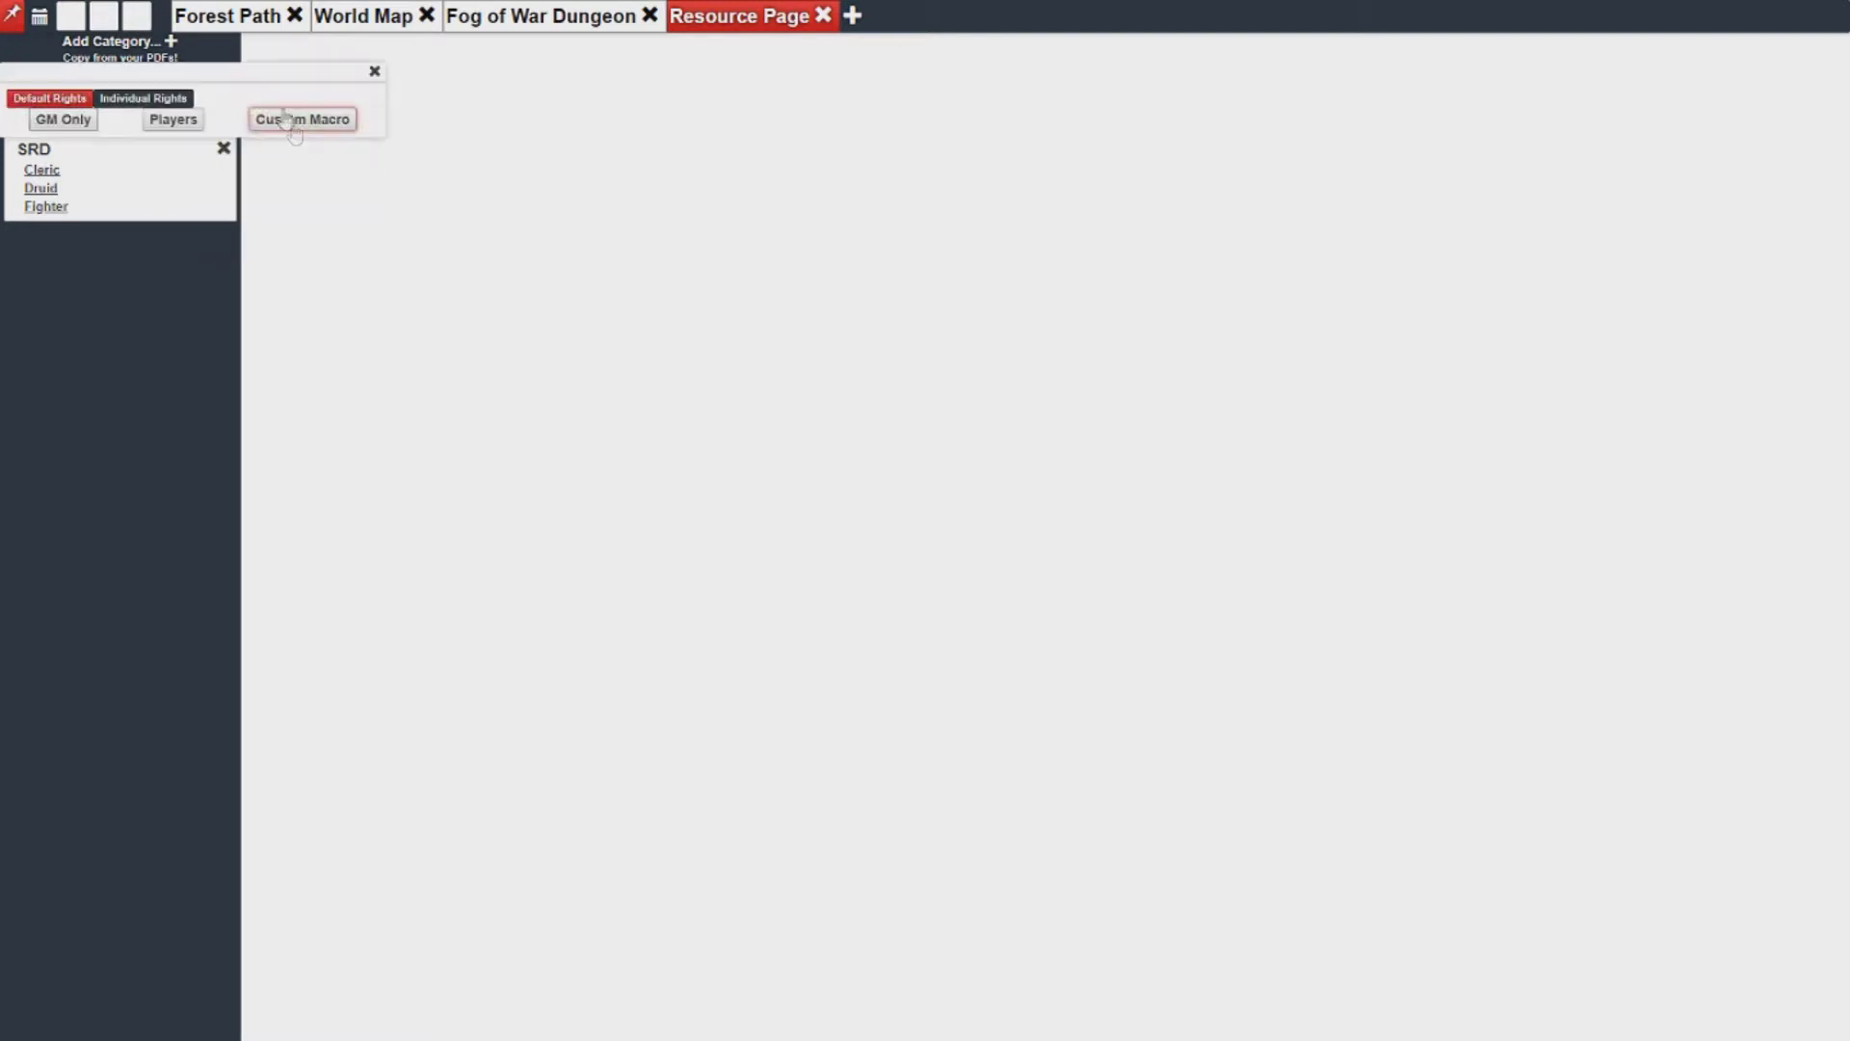
drag(297, 78, 507, 112)
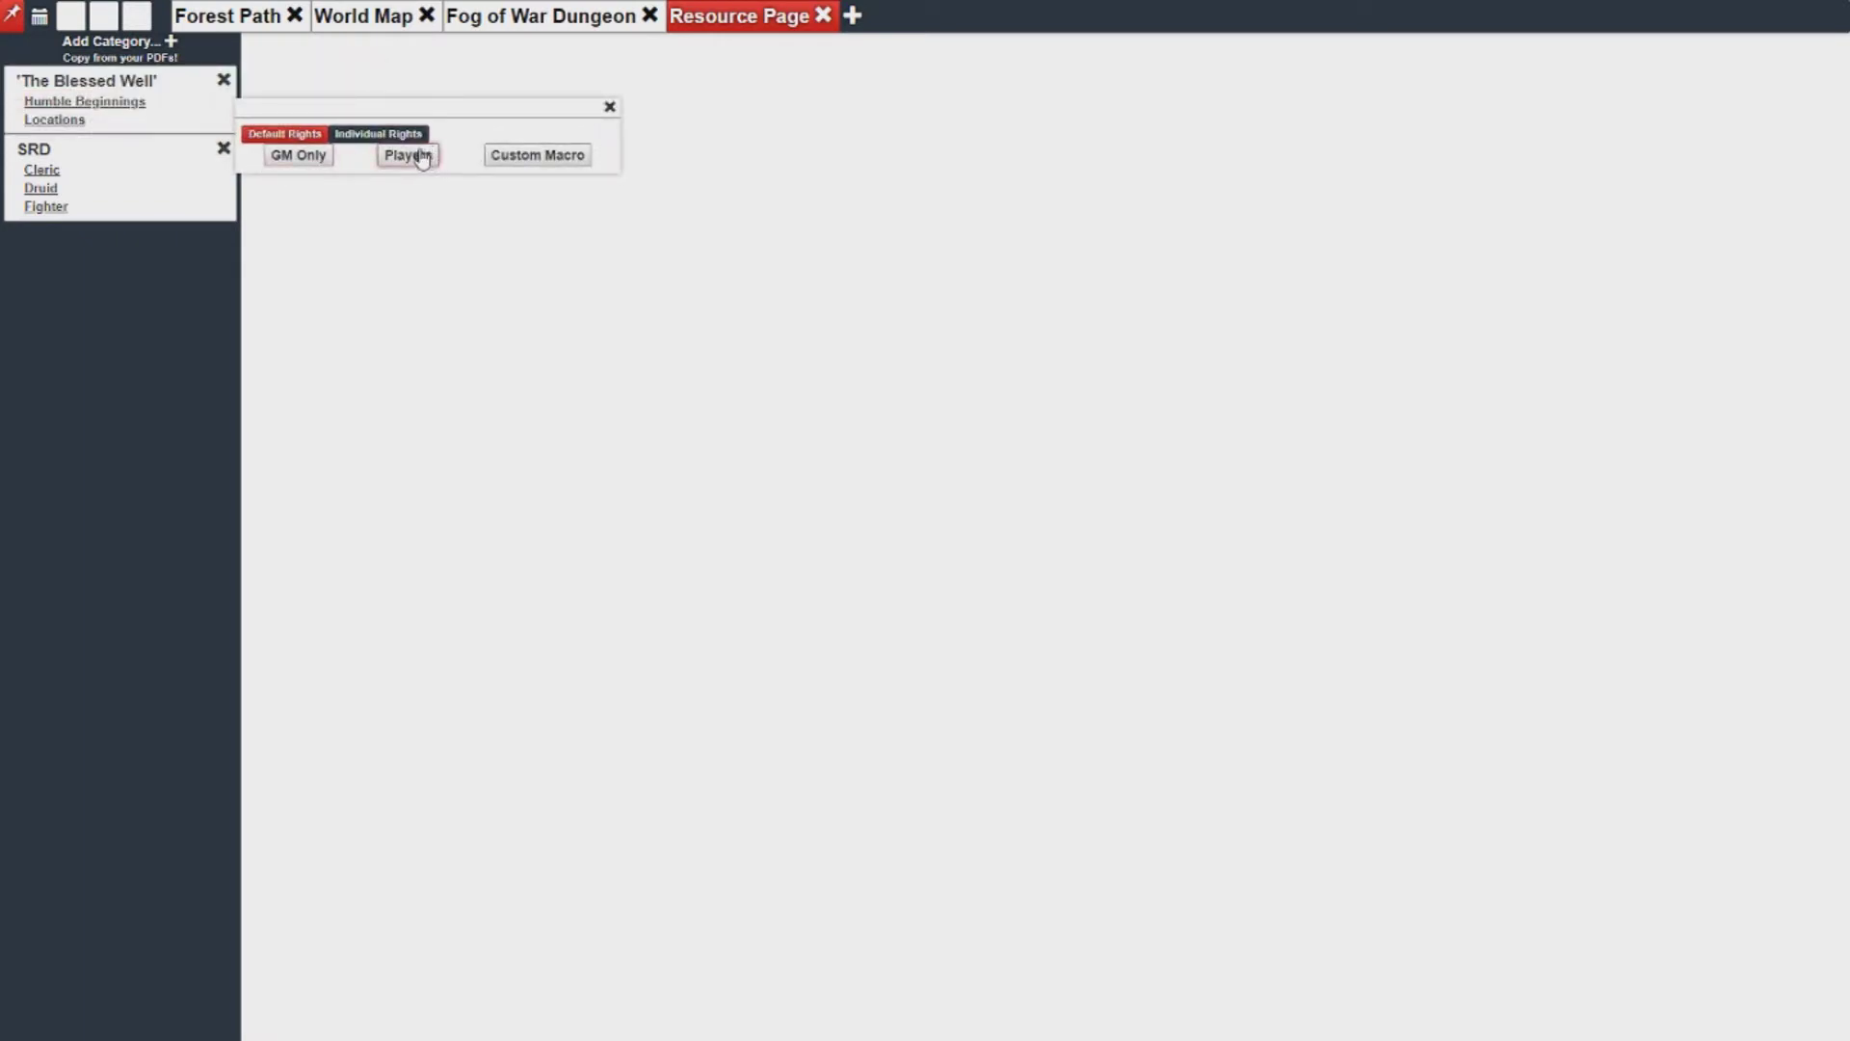
Switch the 'The Blessed Well' category's default rights between GM Only and Players, ending on GM Only.
click(325, 161)
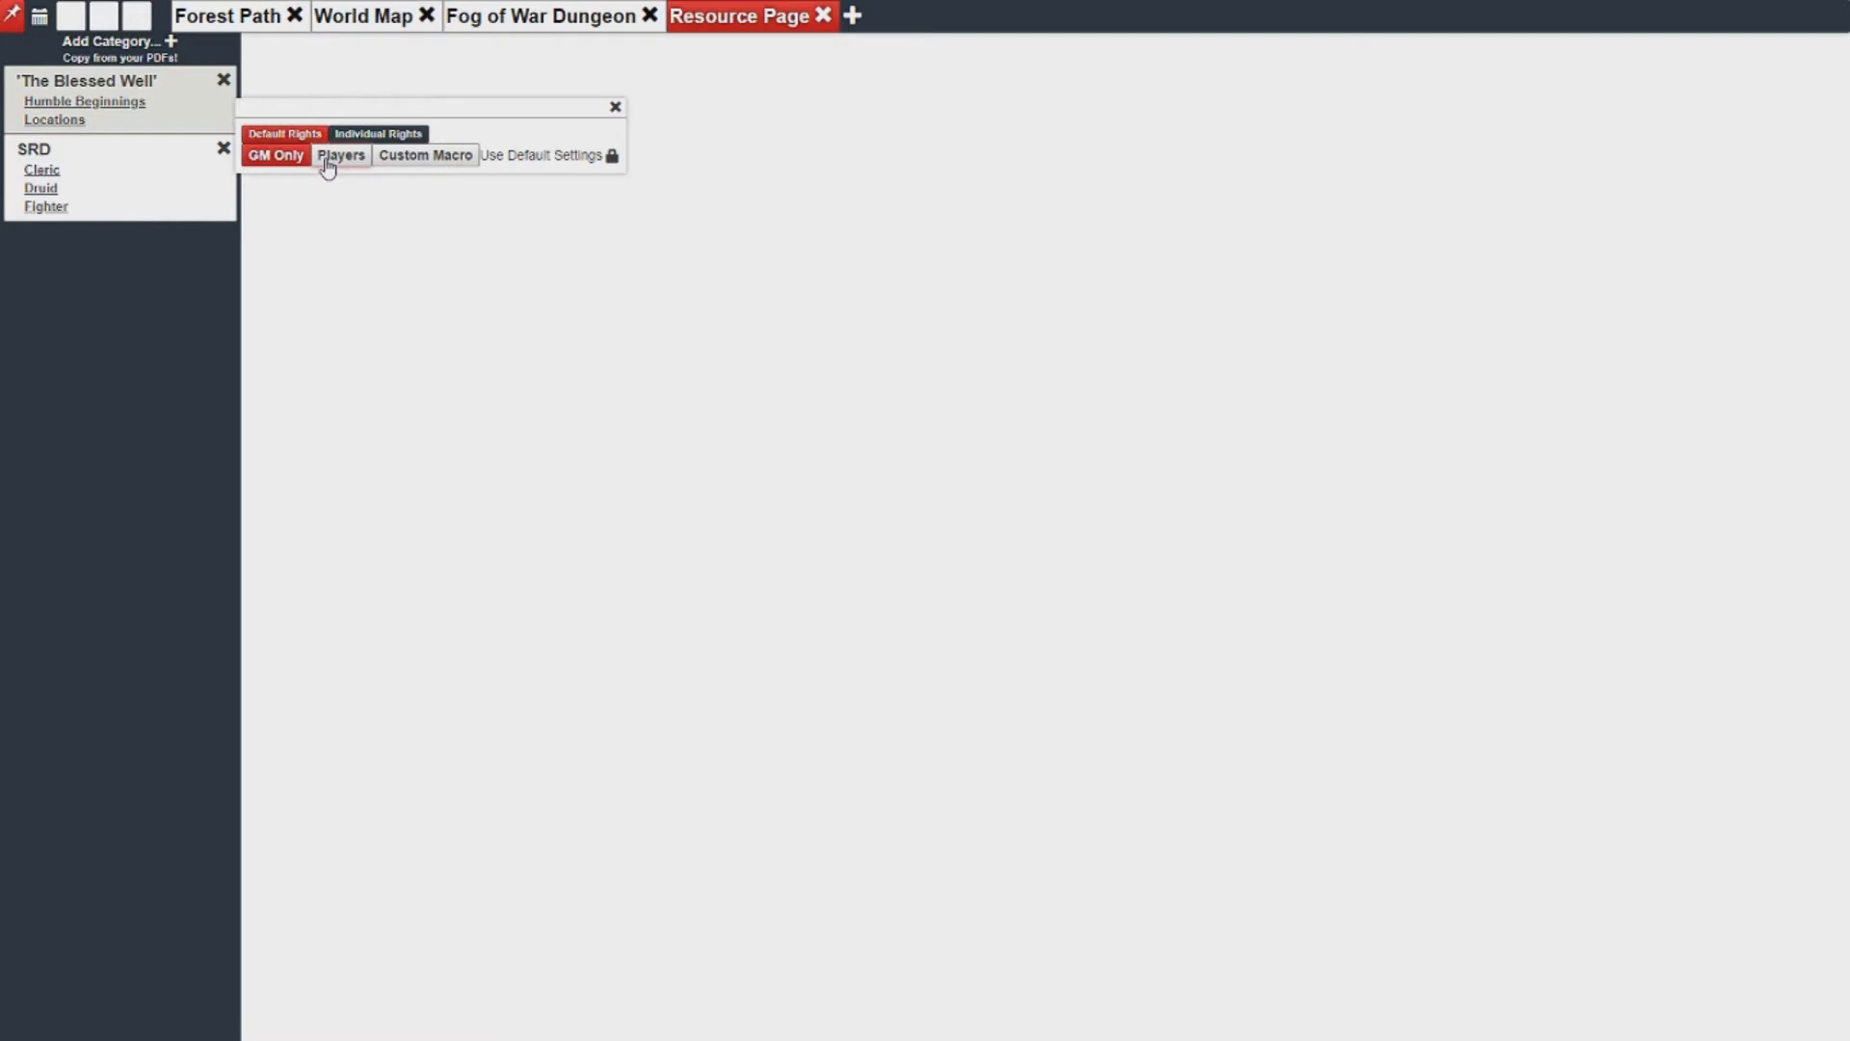
click(328, 163)
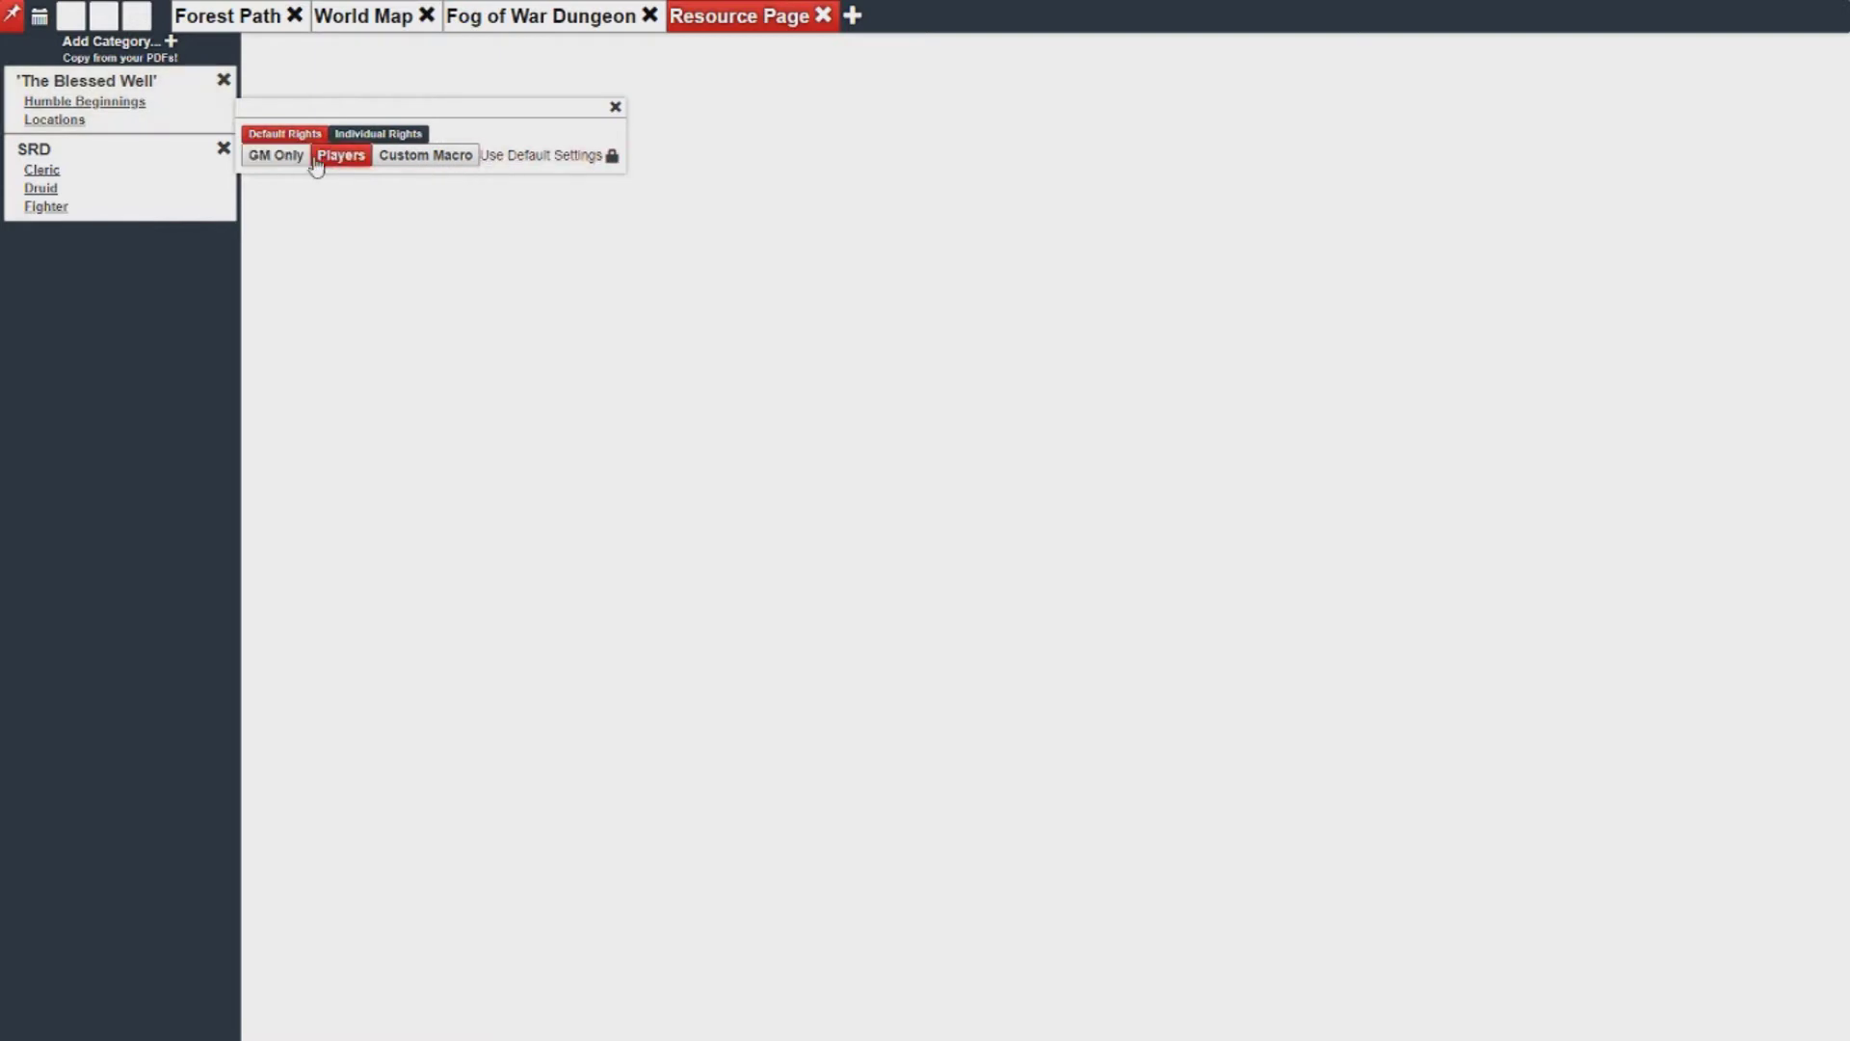
click(304, 159)
Review the category's individual rights, set its default rights to Players, and close the visibility settings.
click(413, 135)
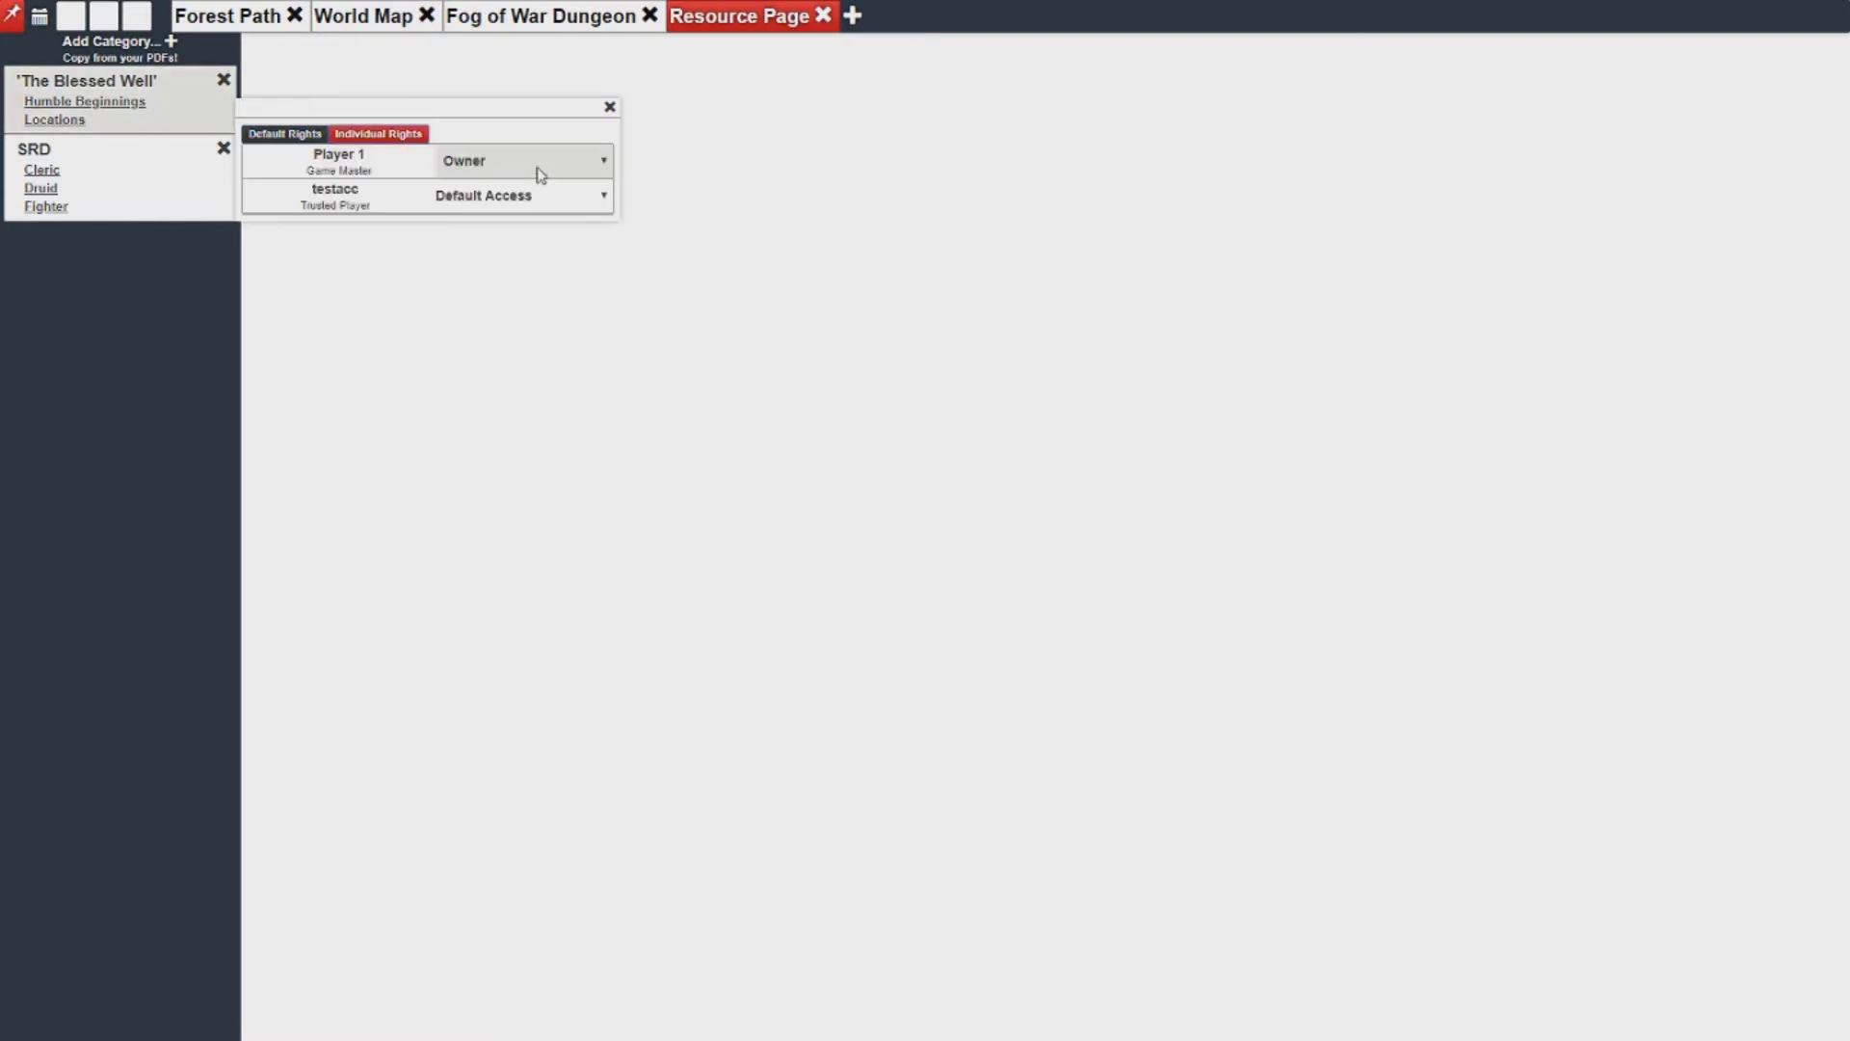
click(306, 137)
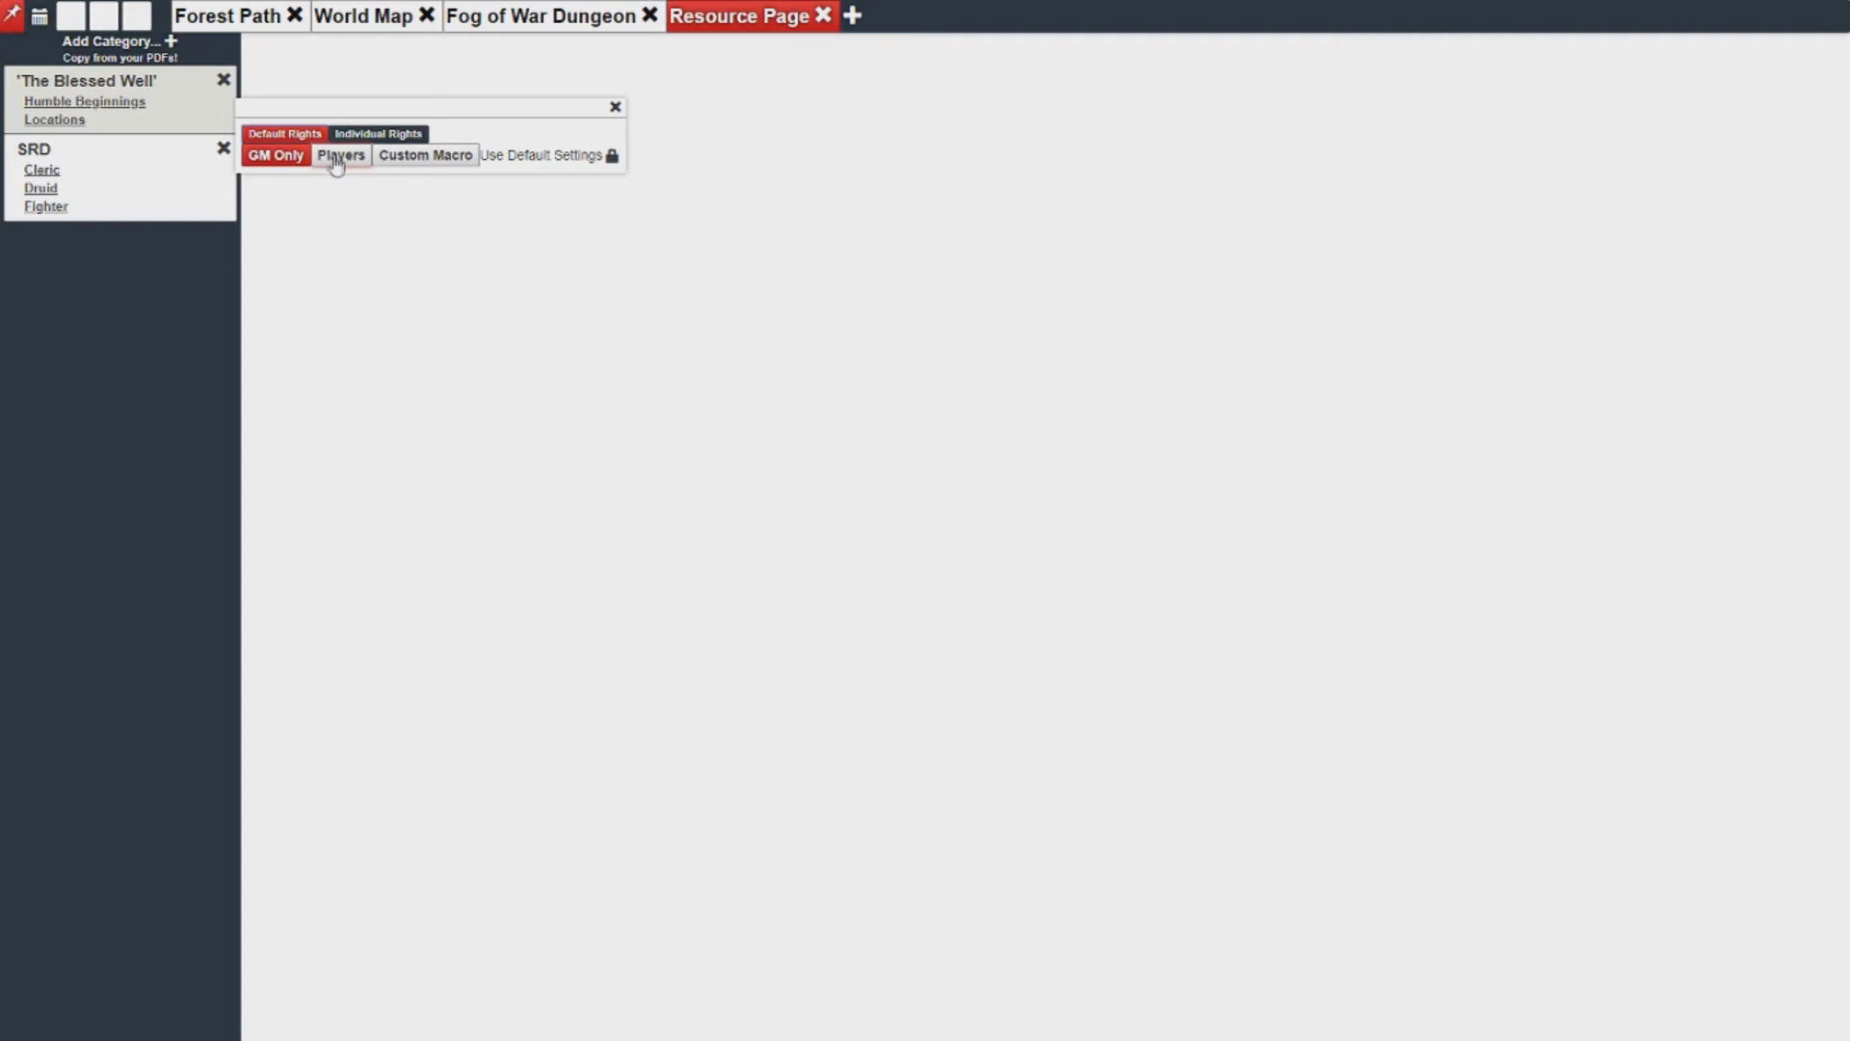
click(337, 158)
click(614, 109)
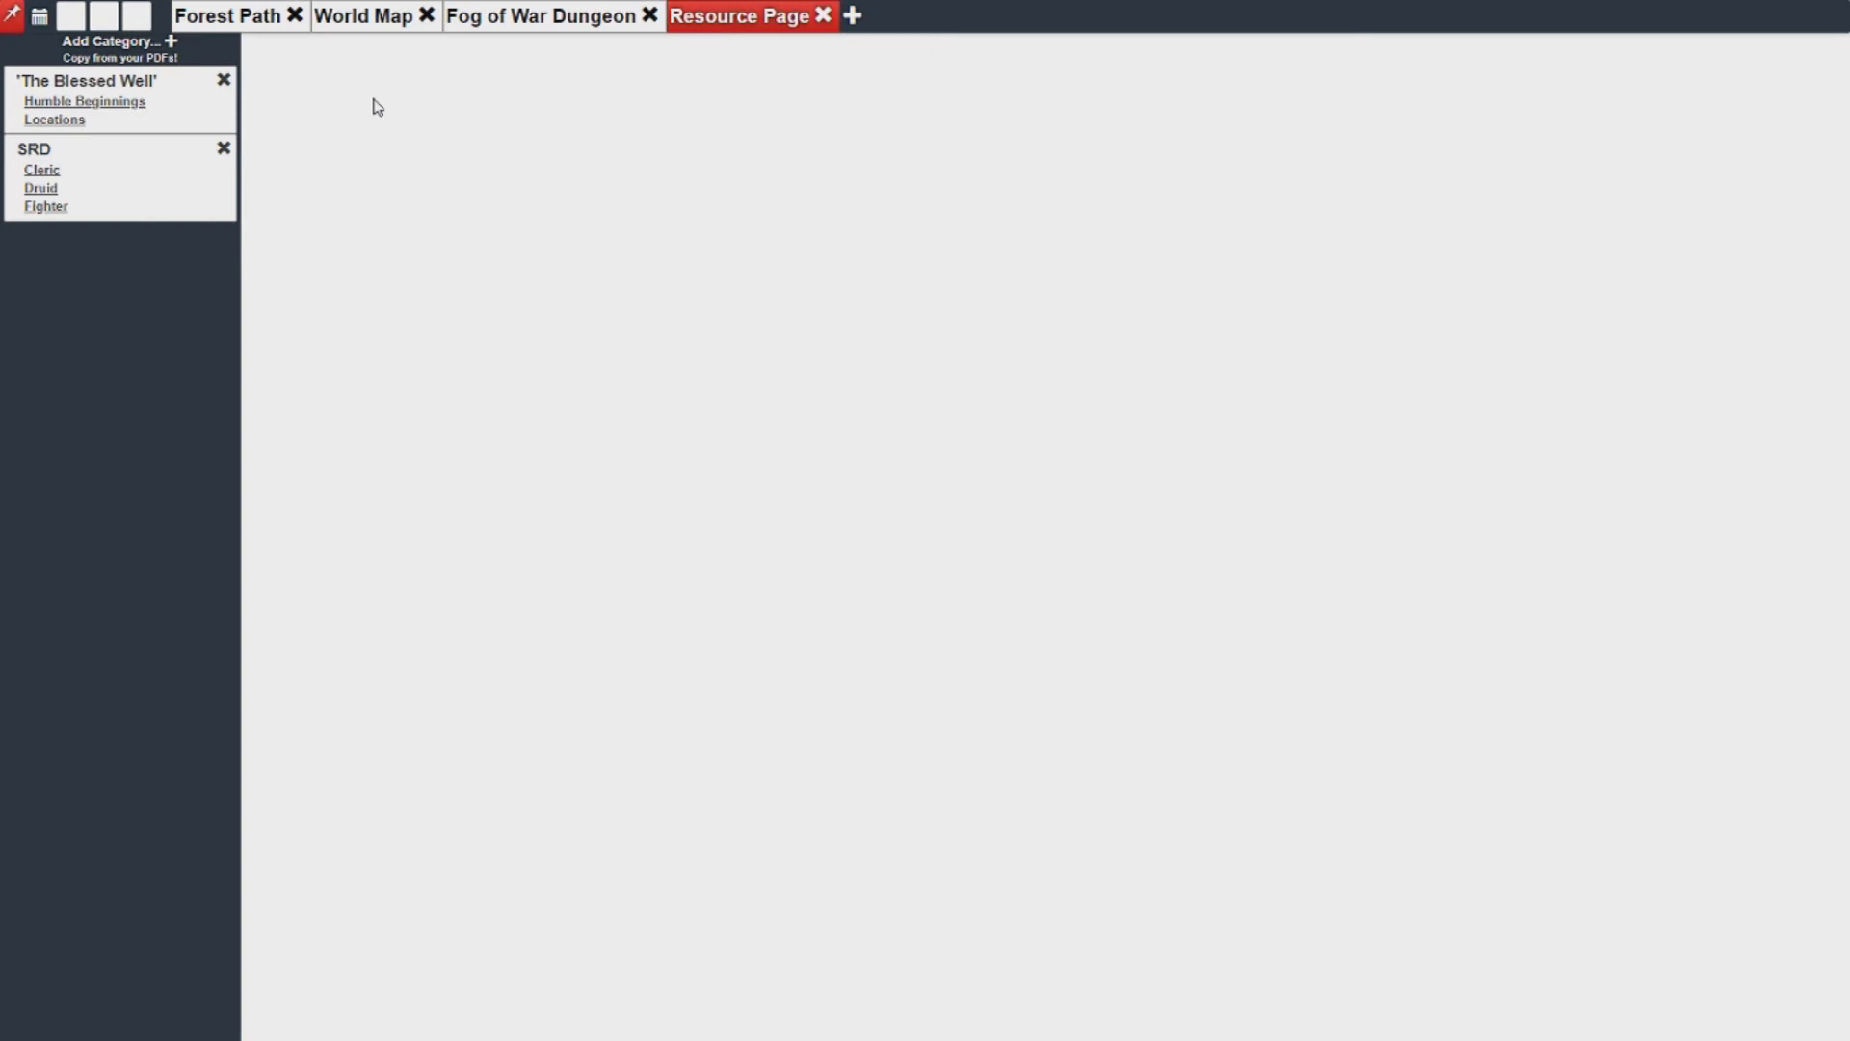
Return to the World Map tab and reveal the hidden side panel.
click(363, 15)
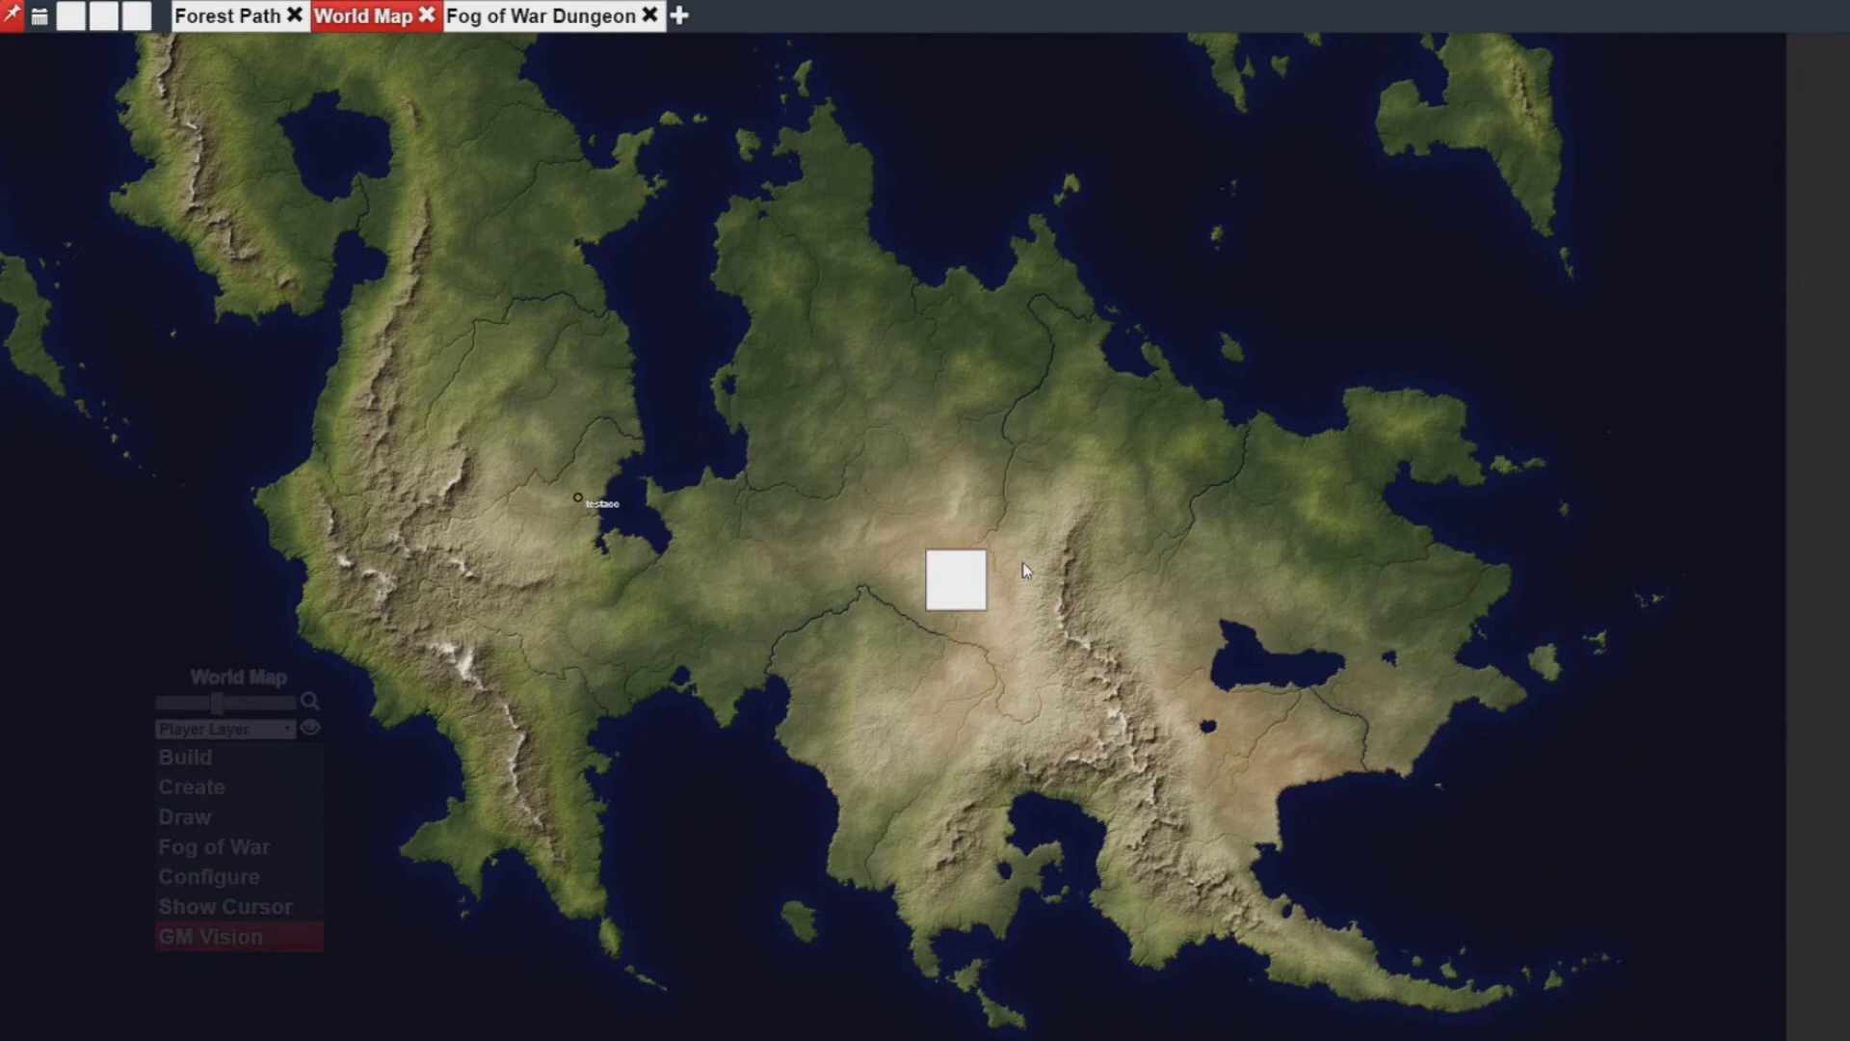
mouse_move(1836, 569)
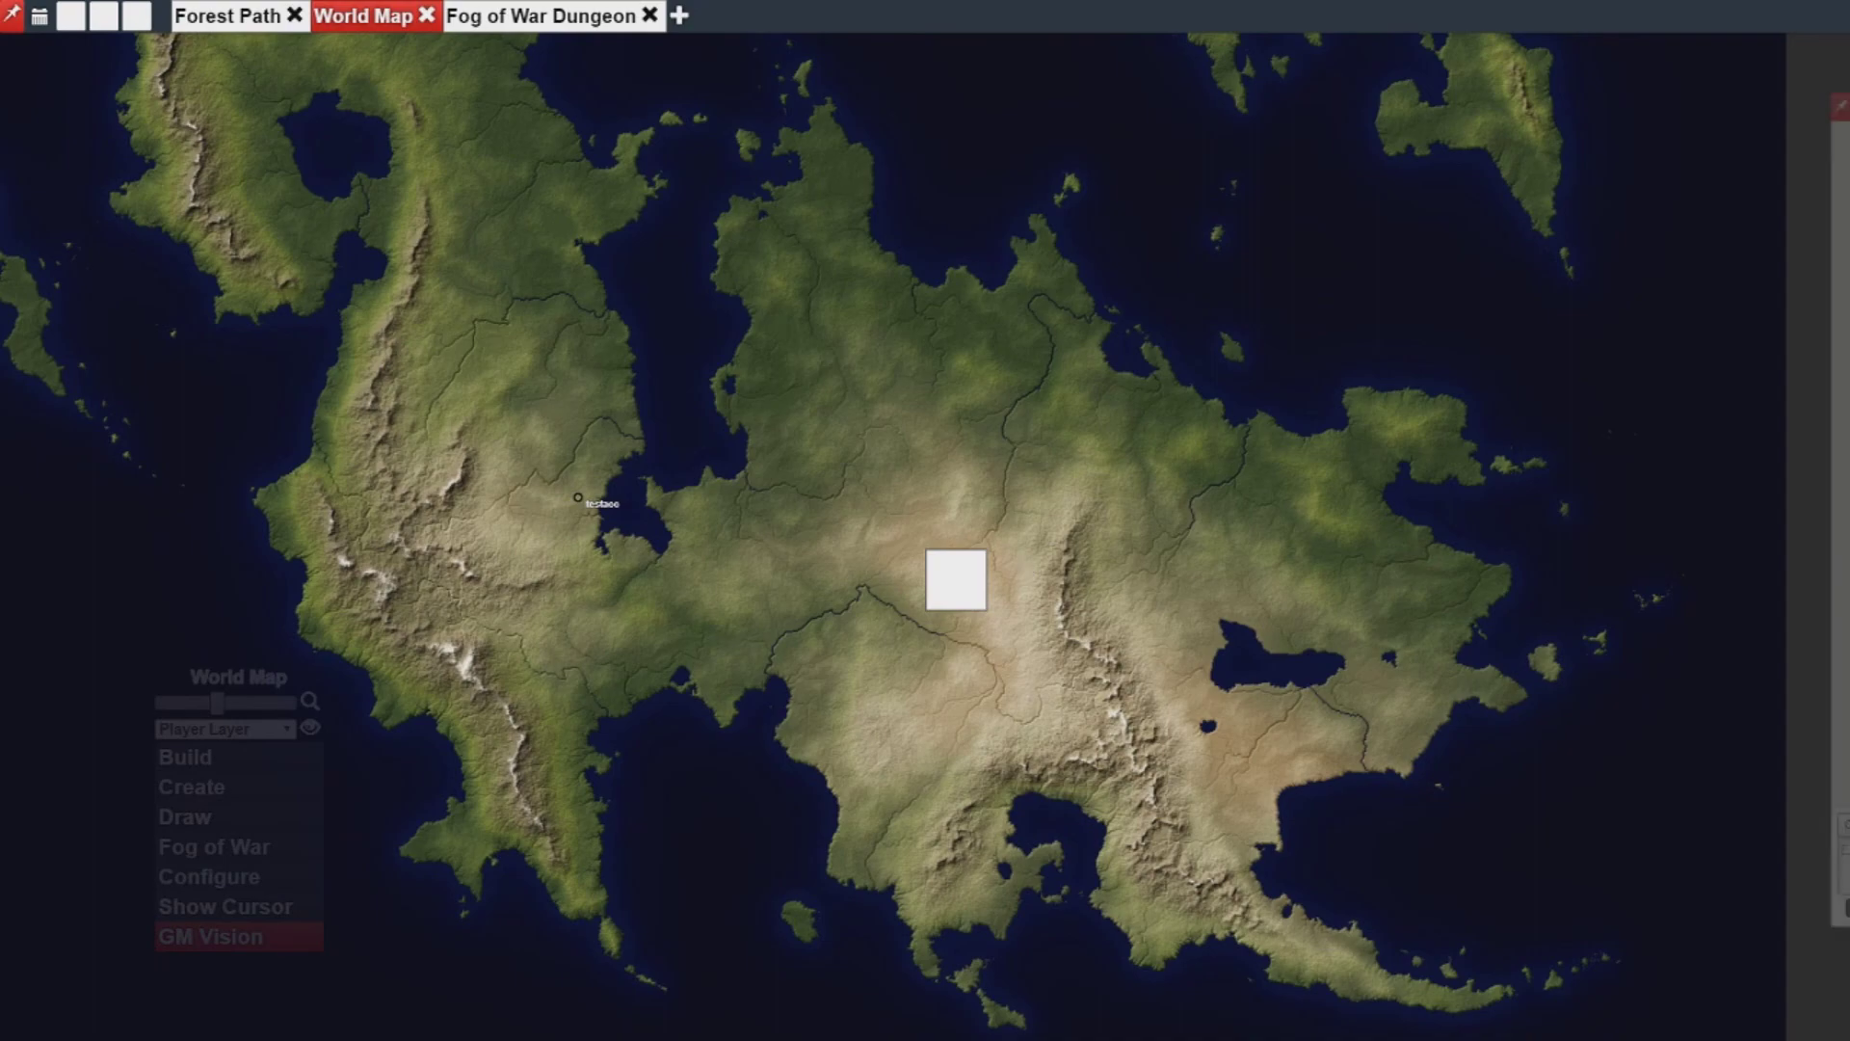